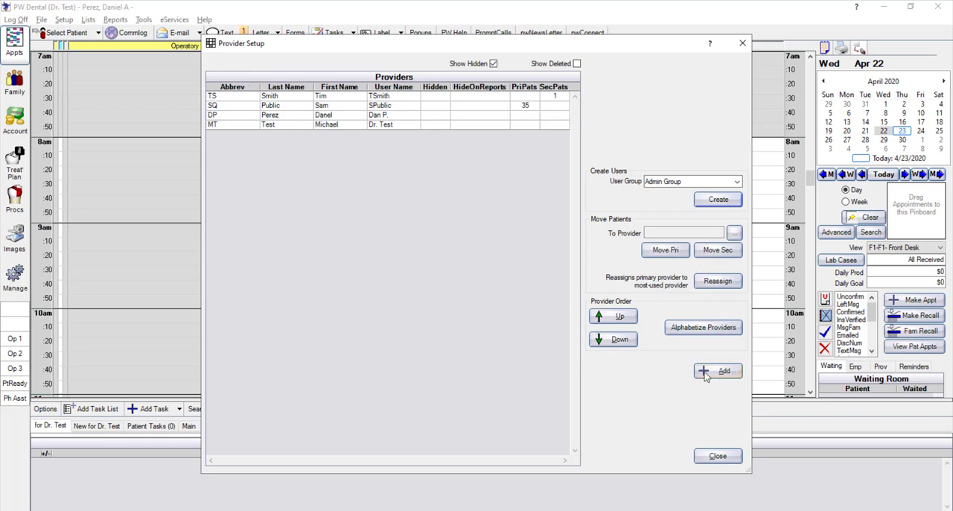
Open the provider record abbreviated TS and set its specialty to Hygienist
left_click(273, 97)
double_click(280, 101)
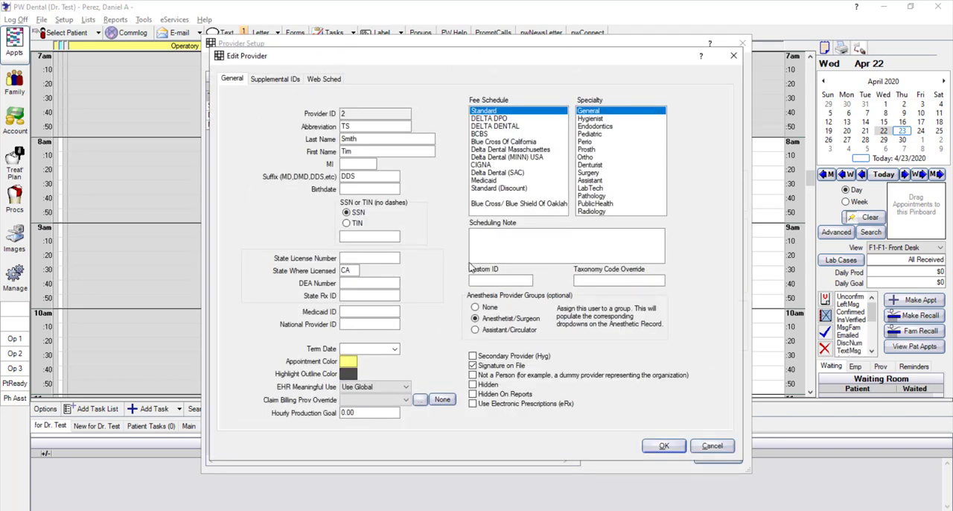
left_click(373, 240)
left_click(354, 259)
left_click(359, 284)
left_click(363, 296)
left_click(589, 118)
Enter the National Provider ID for the TS provider and save the record
left_click(358, 258)
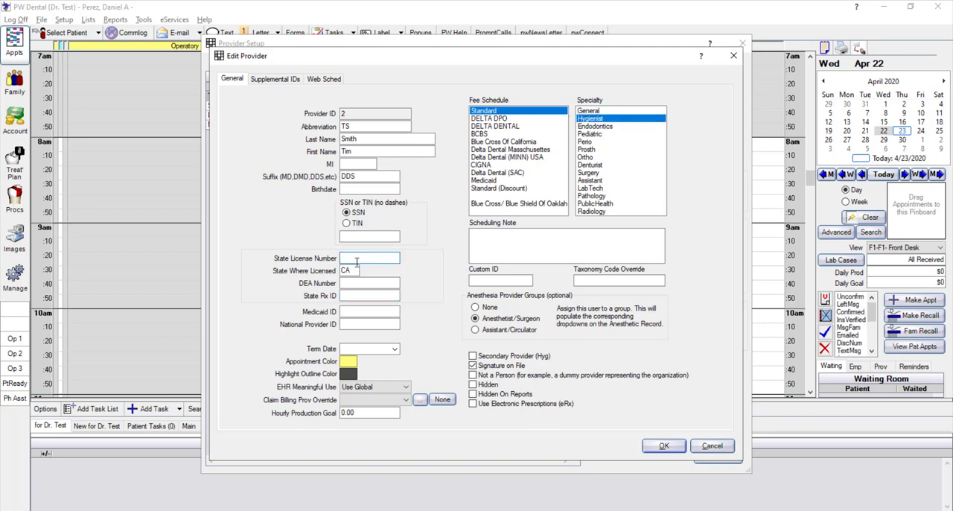
left_click(353, 325)
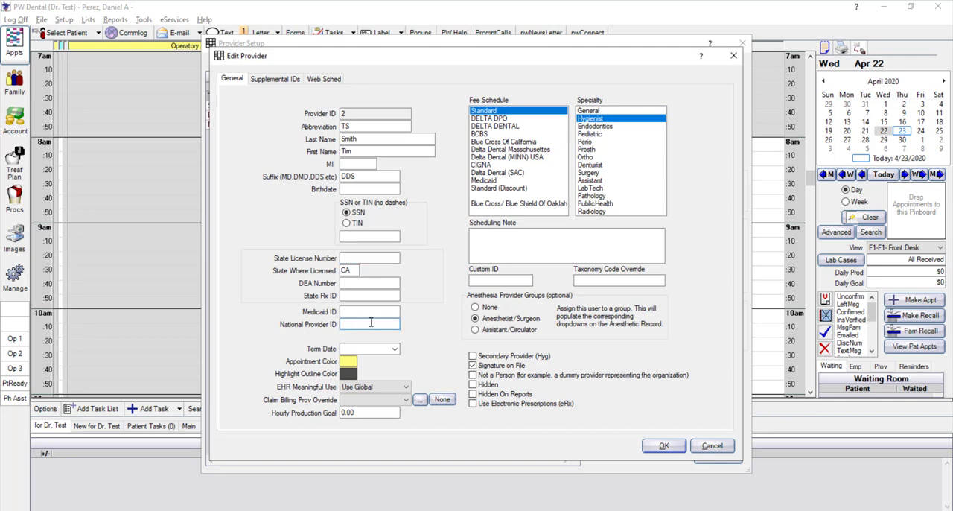
type("123456")
left_click(662, 447)
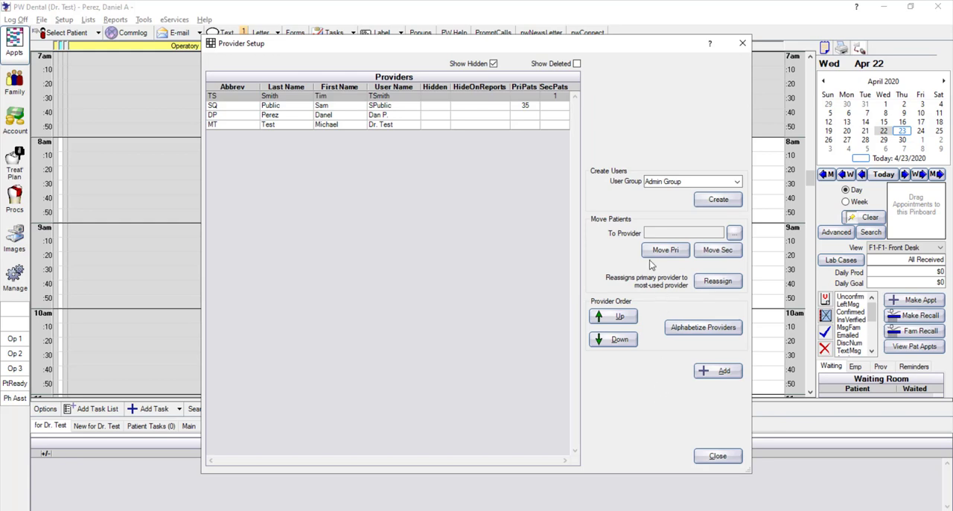
Start a new provider record marked as Secondary Provider (Hyg), discard it, and leave the provider setup
left_click(716, 371)
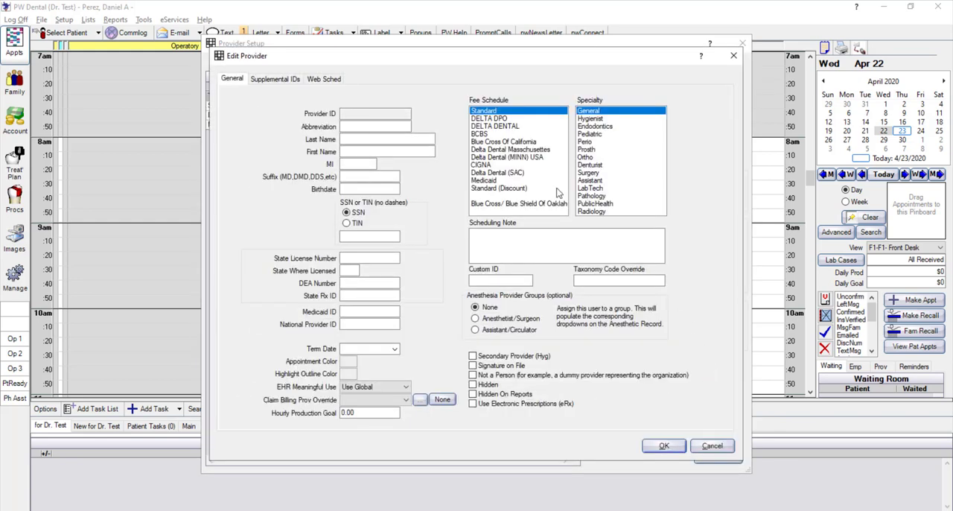
left_click(472, 357)
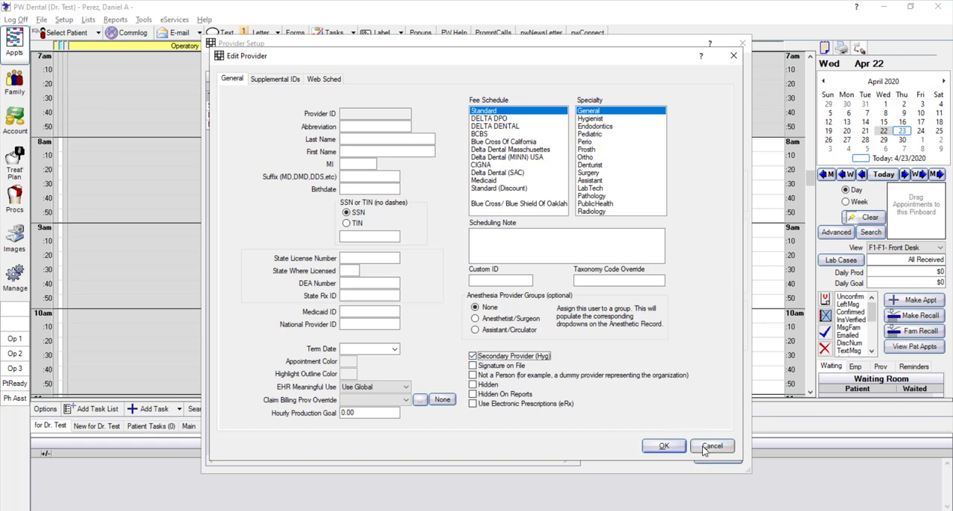
key("Escape")
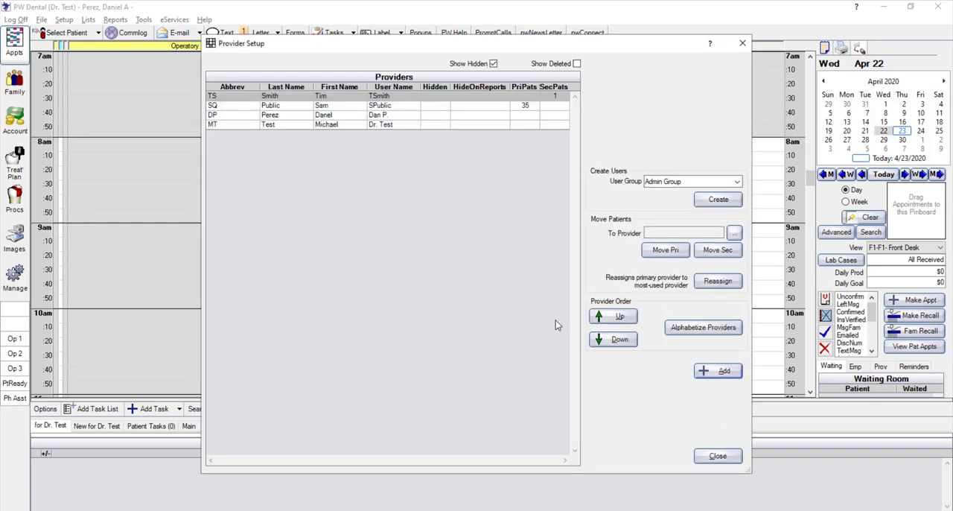
left_click(717, 456)
Open the practice information and examine the physical treating address
left_click(64, 20)
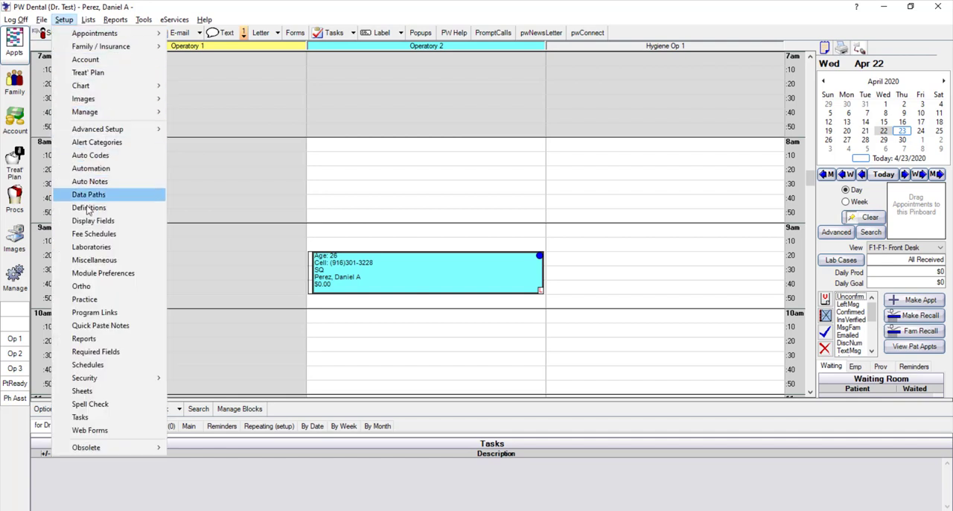
left_click(86, 300)
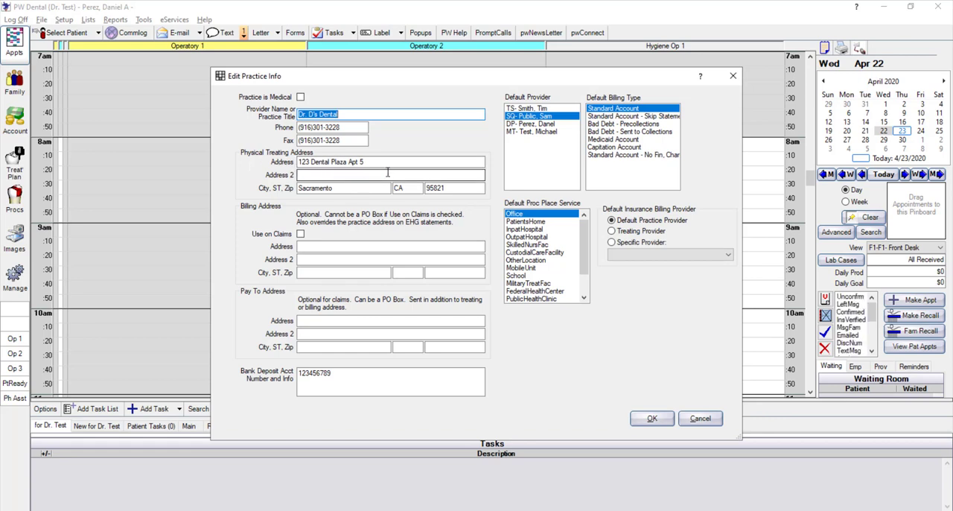
left_click(356, 163)
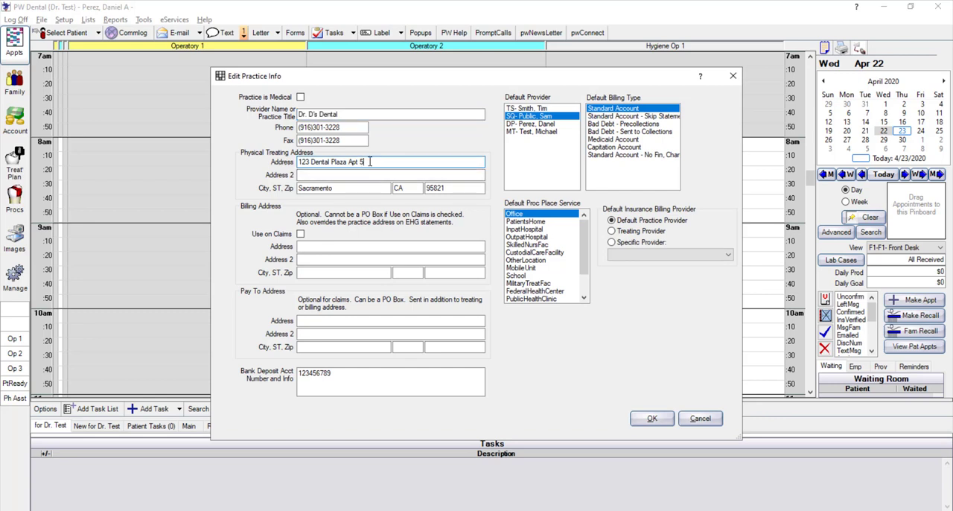
left_click_drag(370, 162, 279, 163)
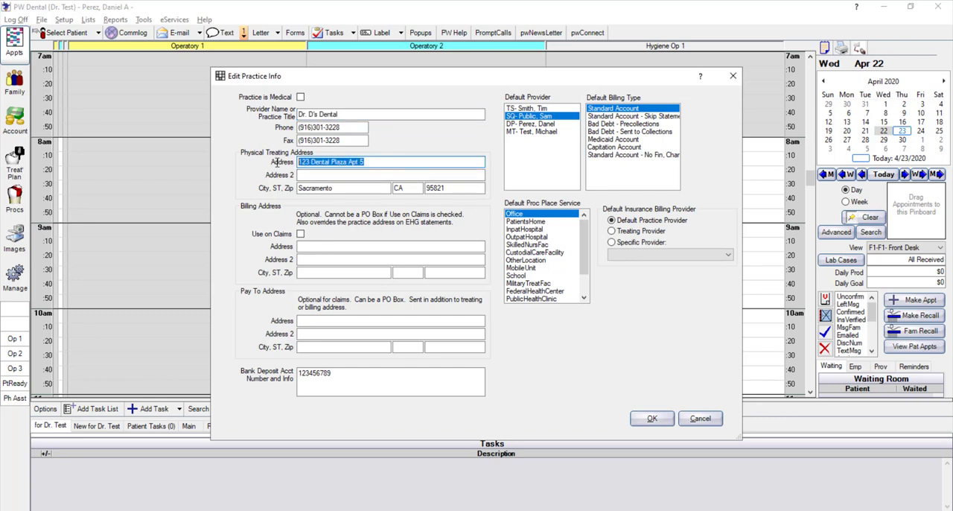
left_click(387, 163)
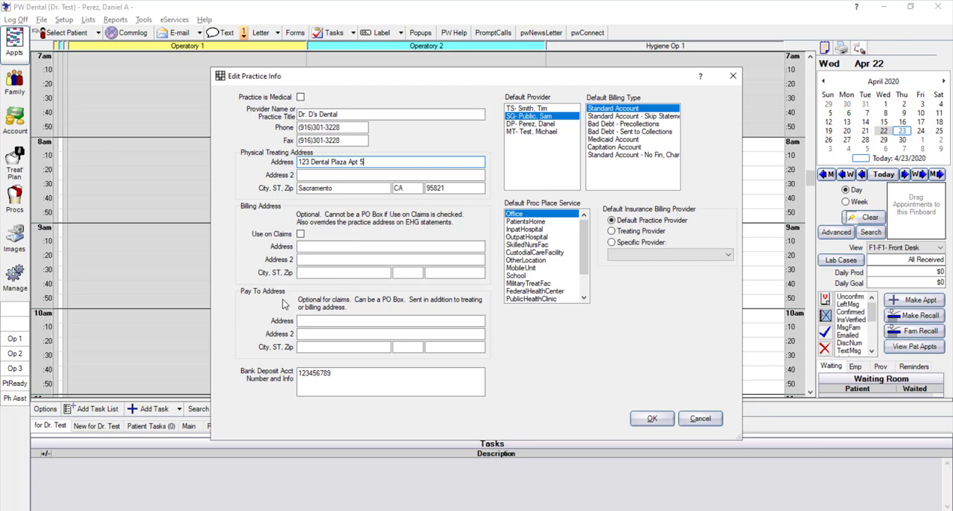
Enter the practice's billing street address and enable its use on claims
left_click(326, 245)
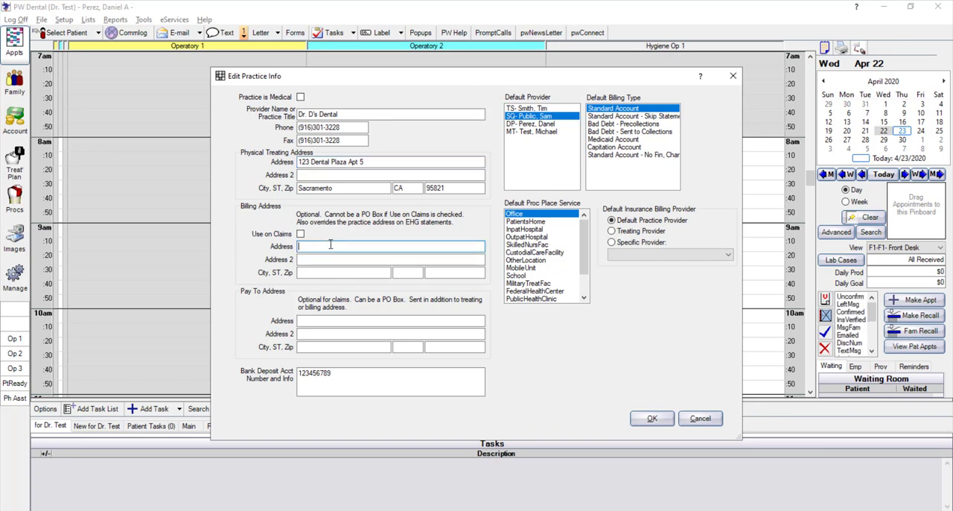
type("123 Fake Street")
left_click(301, 233)
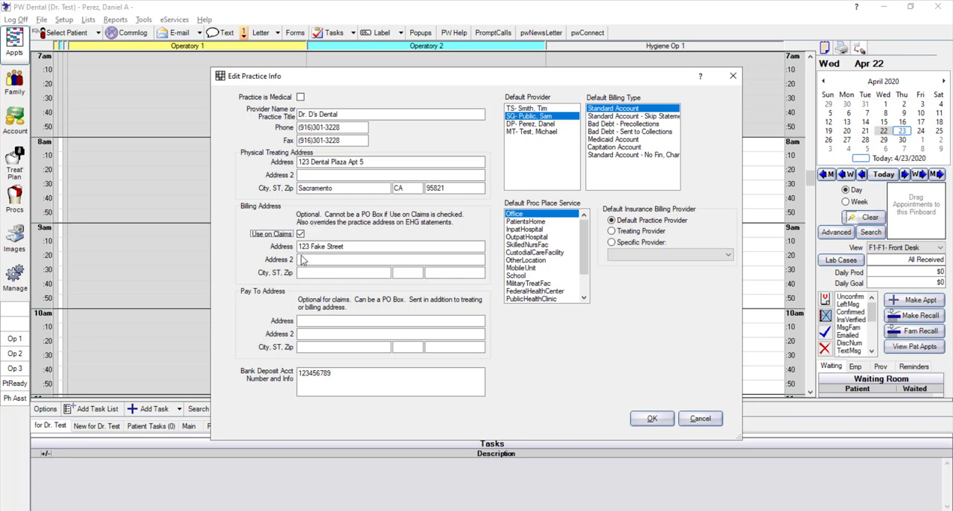
Enter a PO box as the practice's pay-to address and correct its prefix
left_click(310, 320)
left_click(310, 320)
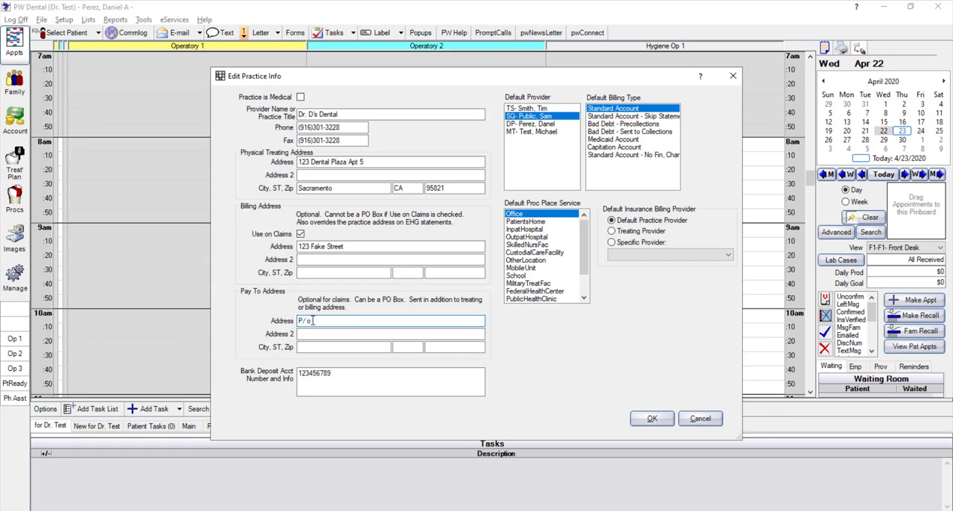
type("P/o. 1234")
key("BackSpace")
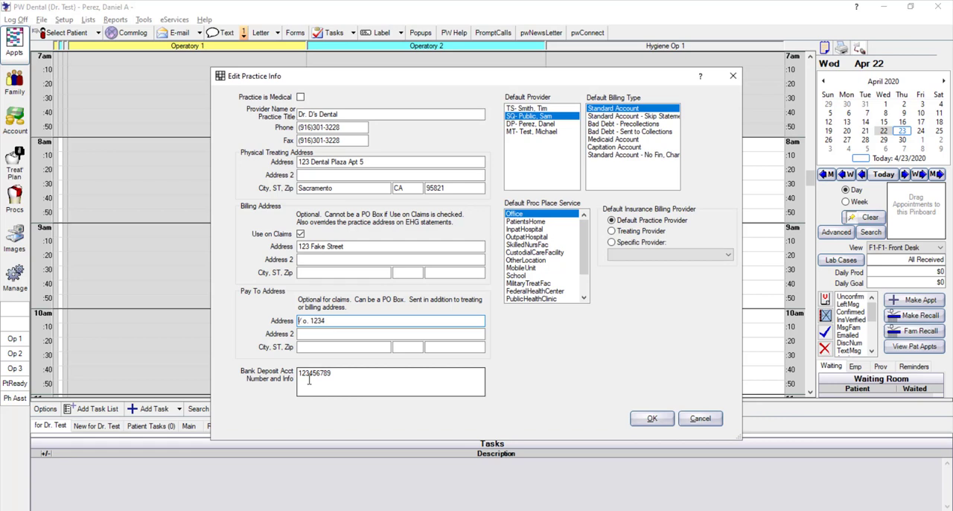
key("Delete")
type("P")
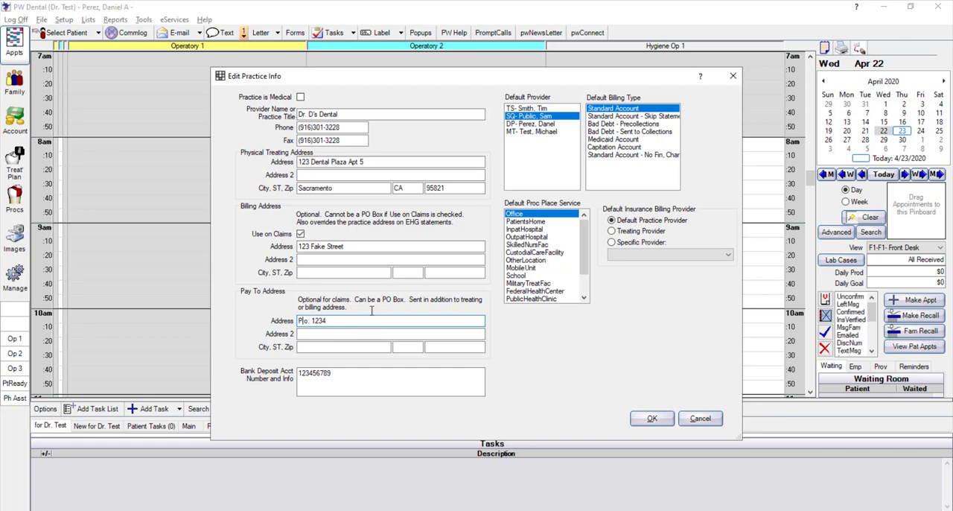
left_click(401, 161)
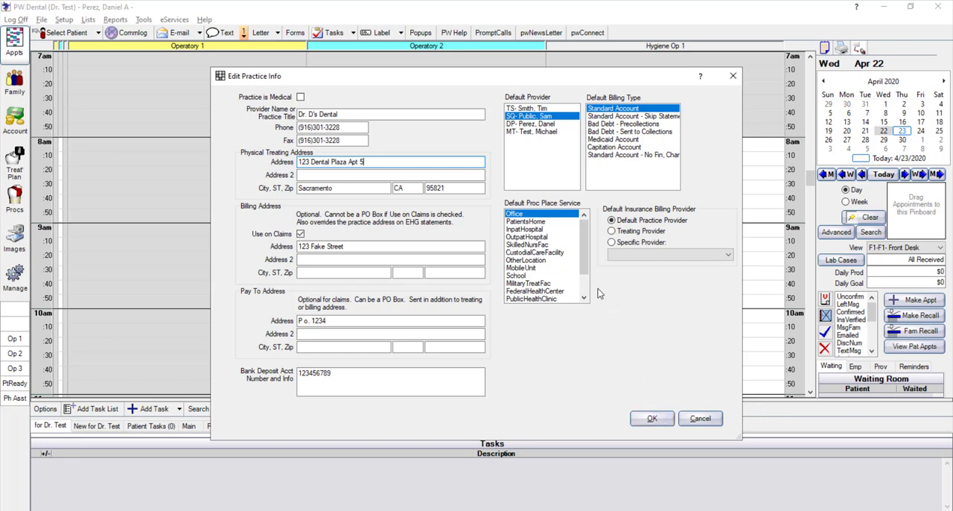
Try the Treating Provider, Default Practice Provider and Specific Provider options for default insurance billing, and discard all practice info changes
left_click(620, 235)
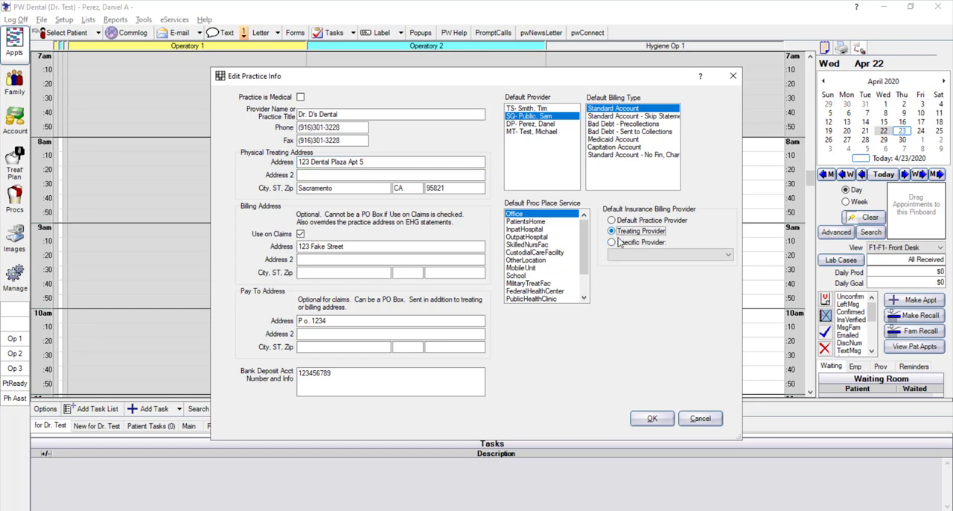
left_click(629, 222)
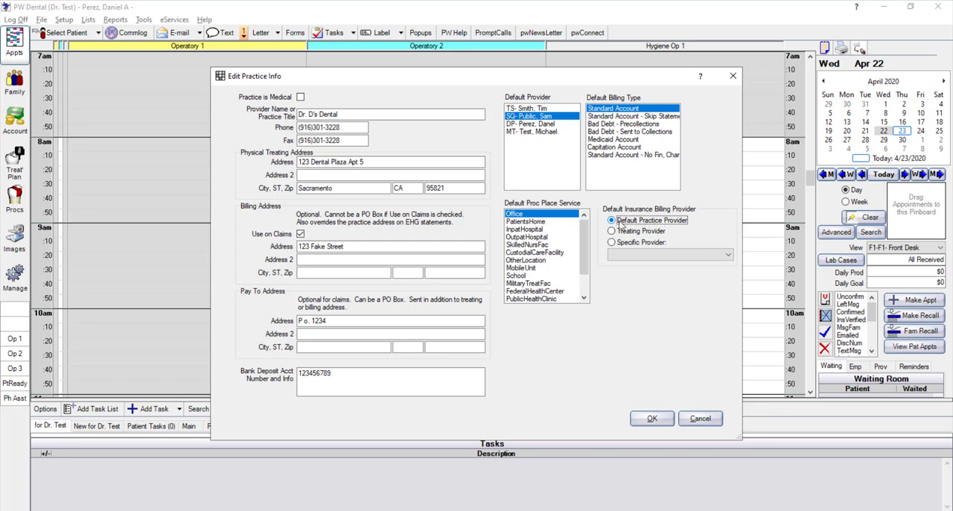
left_click(634, 254)
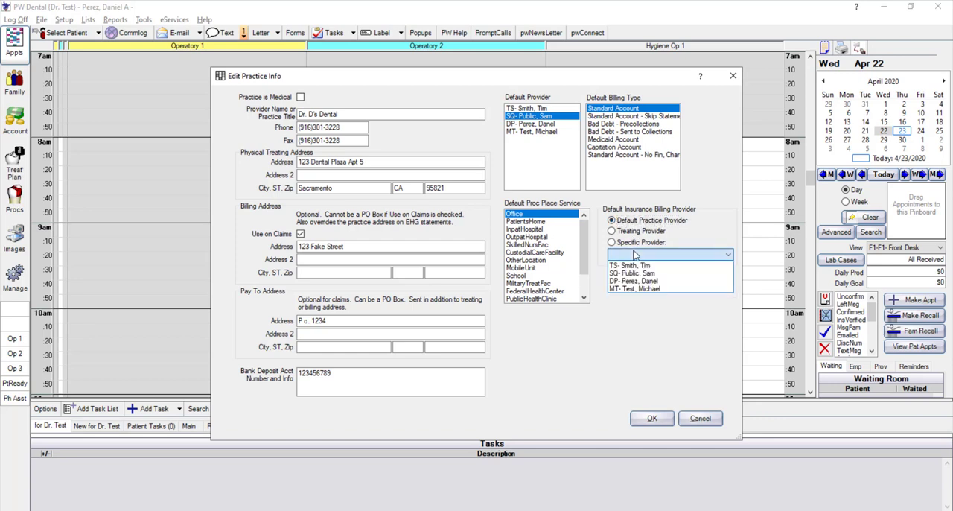
left_click(634, 230)
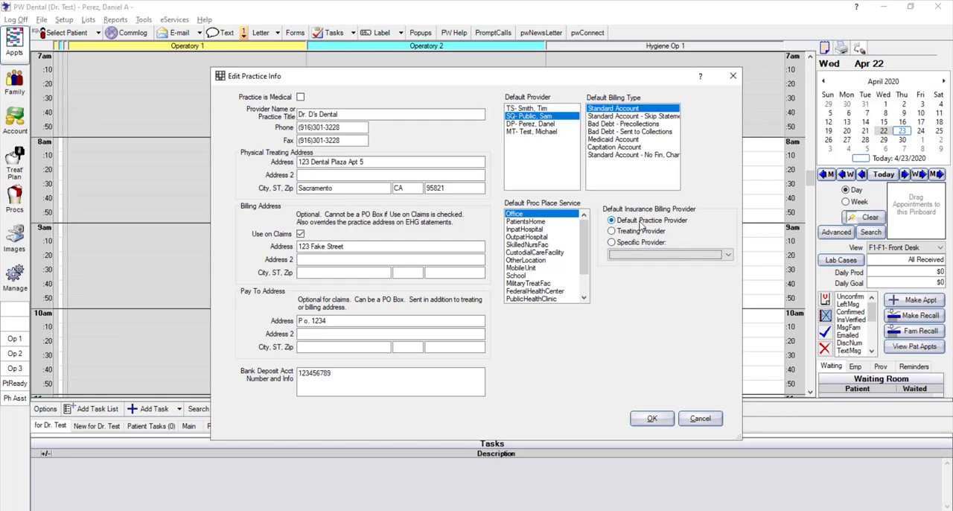
left_click(641, 242)
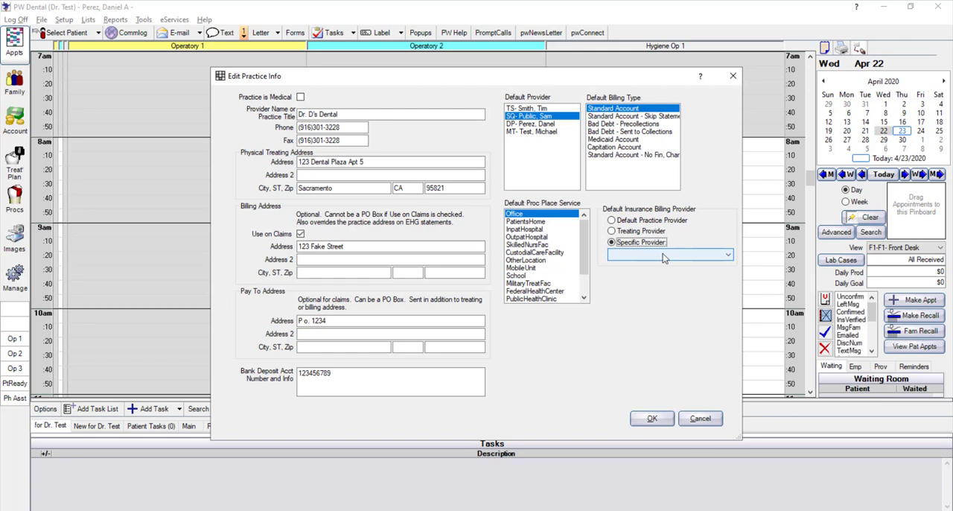
left_click(641, 232)
left_click(627, 232)
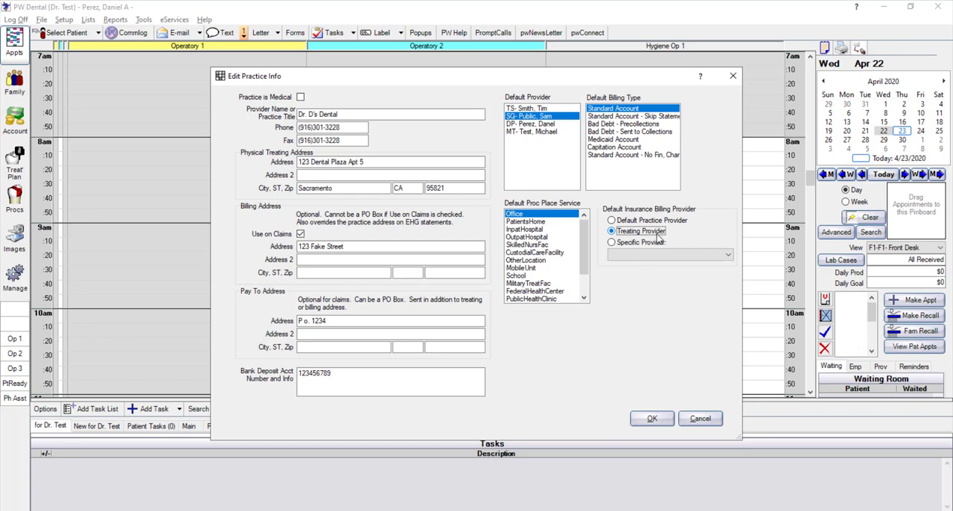
left_click(647, 244)
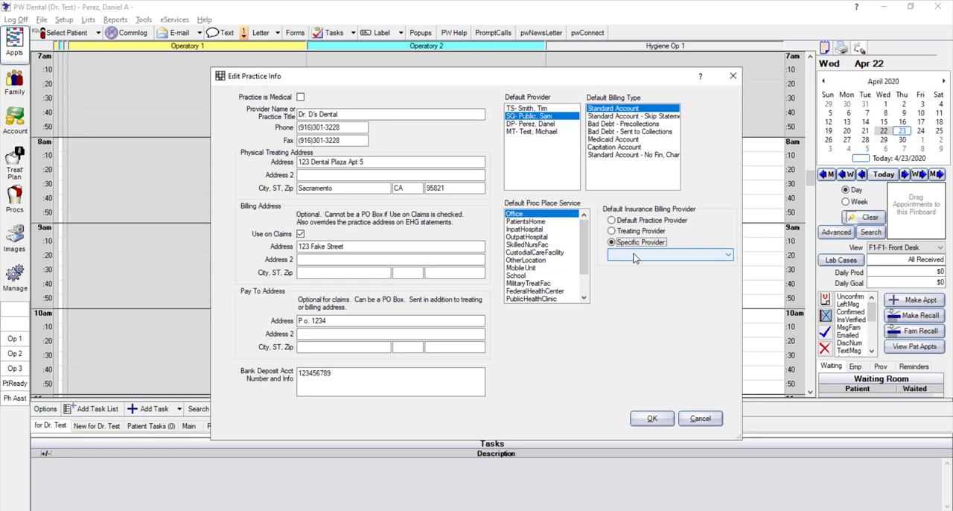
left_click(634, 256)
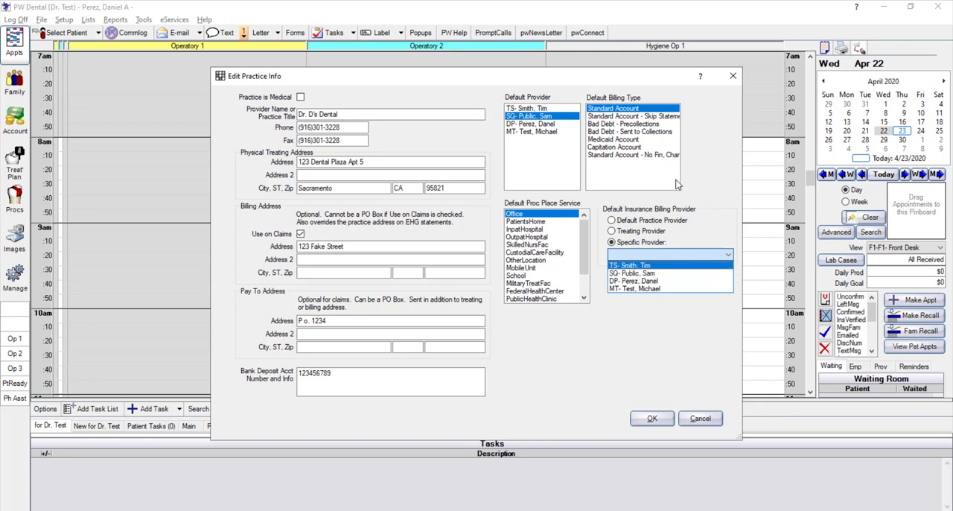
left_click(697, 206)
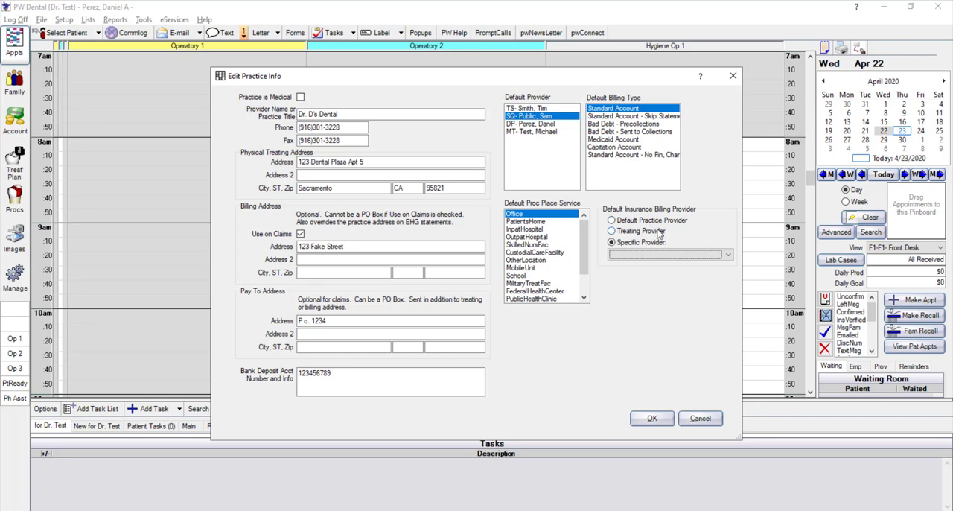
left_click(699, 419)
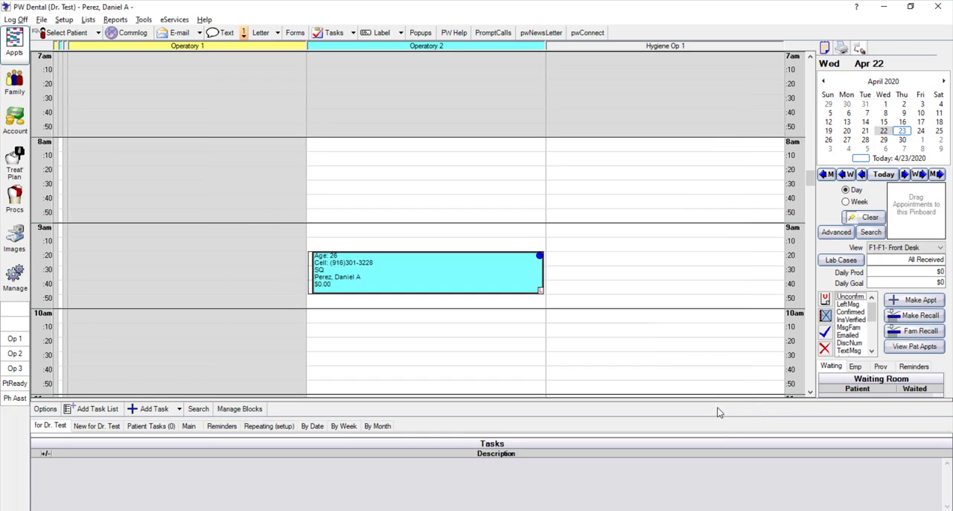
Open the provider list, start a blank new provider record, cancel it, and close the provider setup
left_click(90, 21)
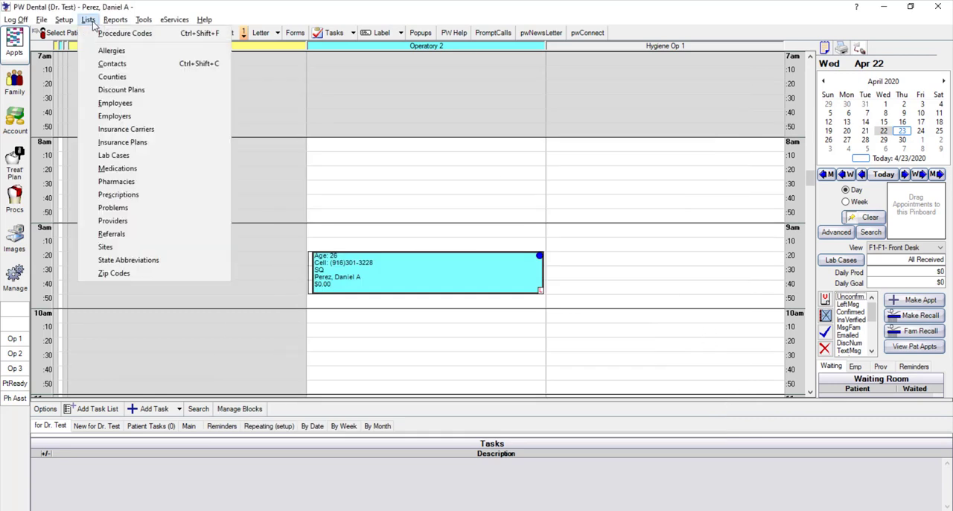
left_click(132, 219)
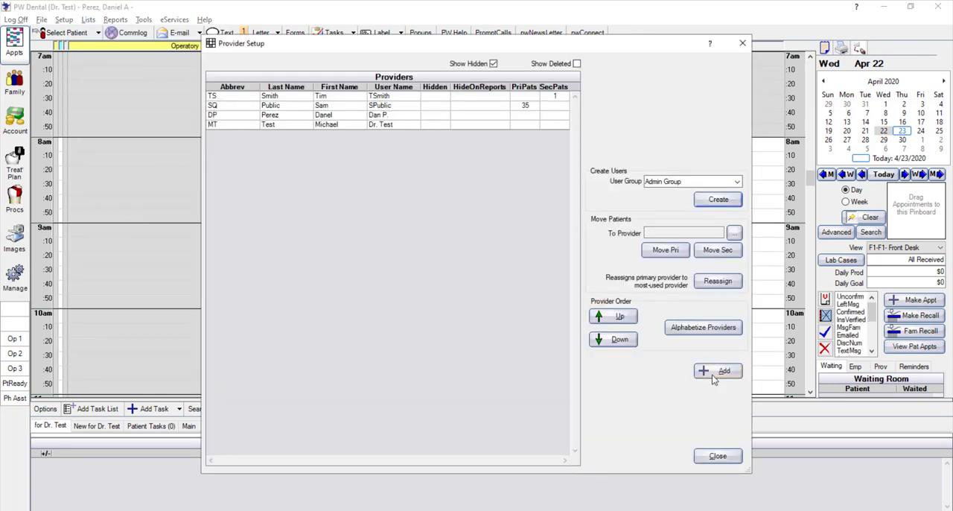
left_click(712, 372)
left_click(347, 126)
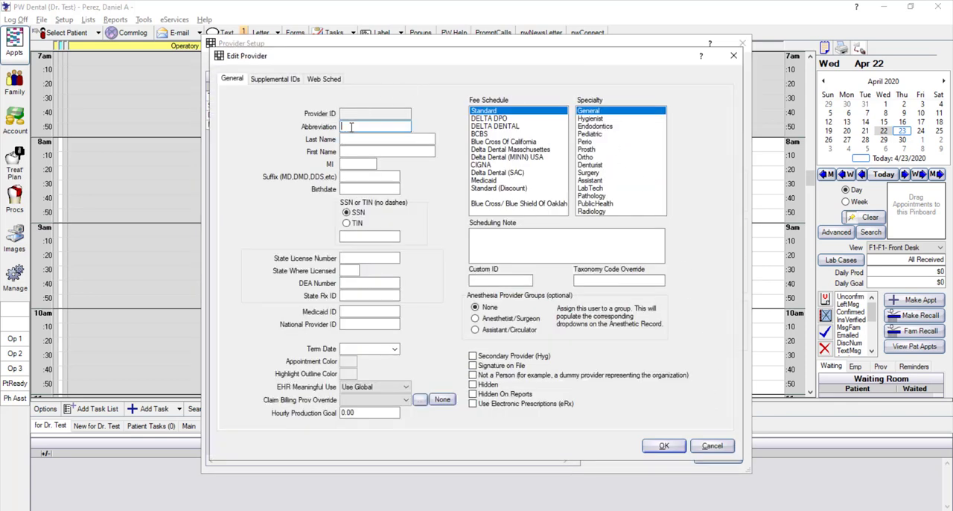
left_click(712, 446)
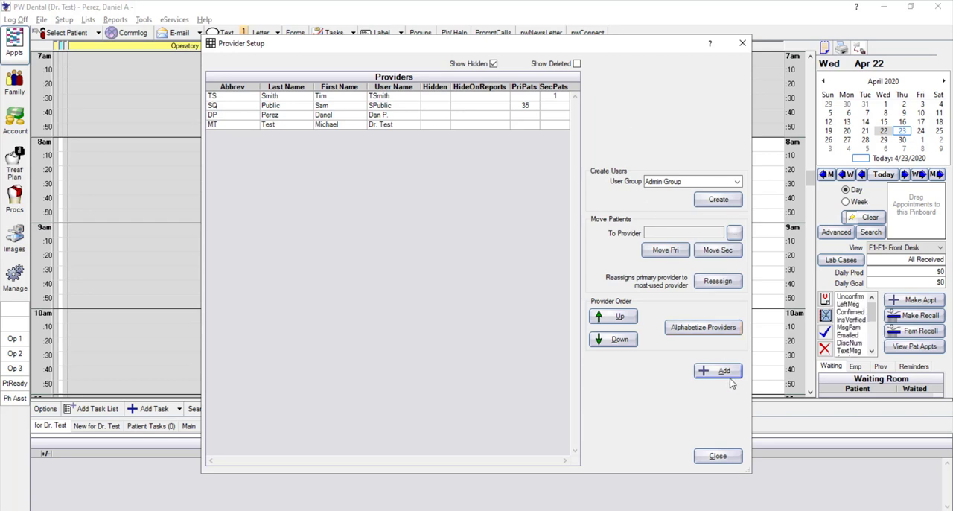
left_click(717, 456)
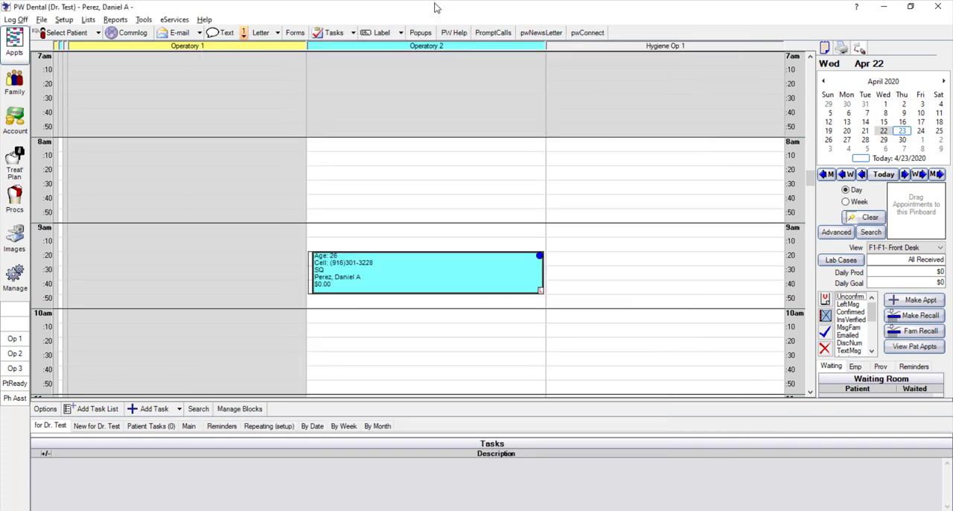
Open the claim forms setup for family and insurance
left_click(65, 21)
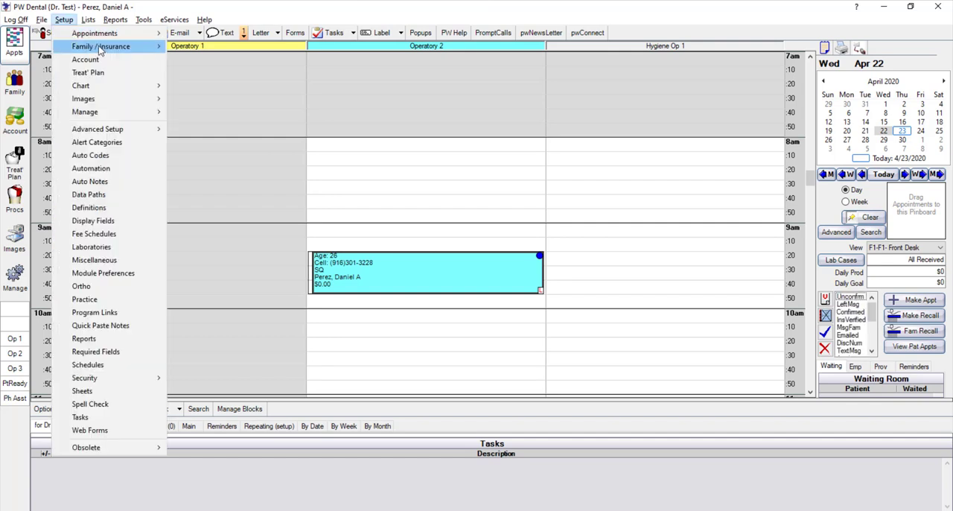
mouse_move(102, 49)
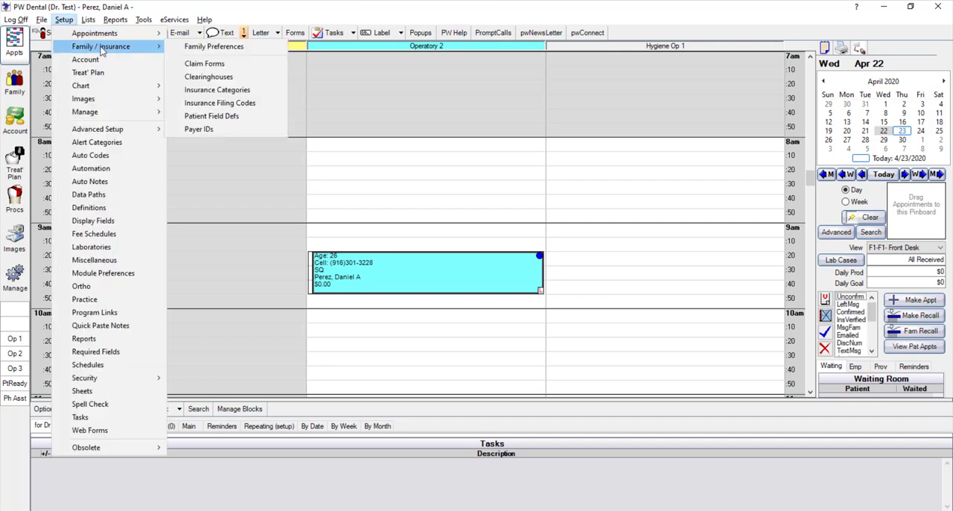
left_click(209, 67)
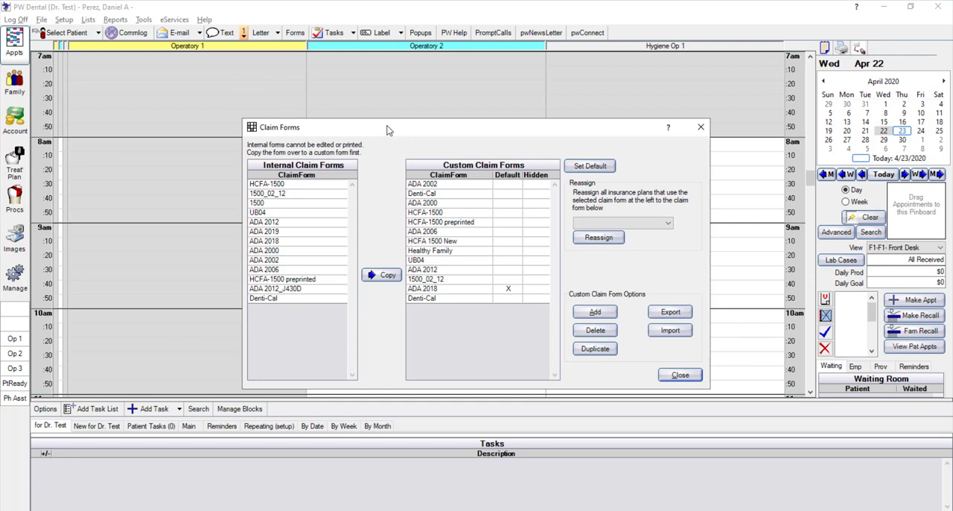
Try ADA 2006 as the default custom claim form, and restore ADA 2018 as the default
left_click(452, 289)
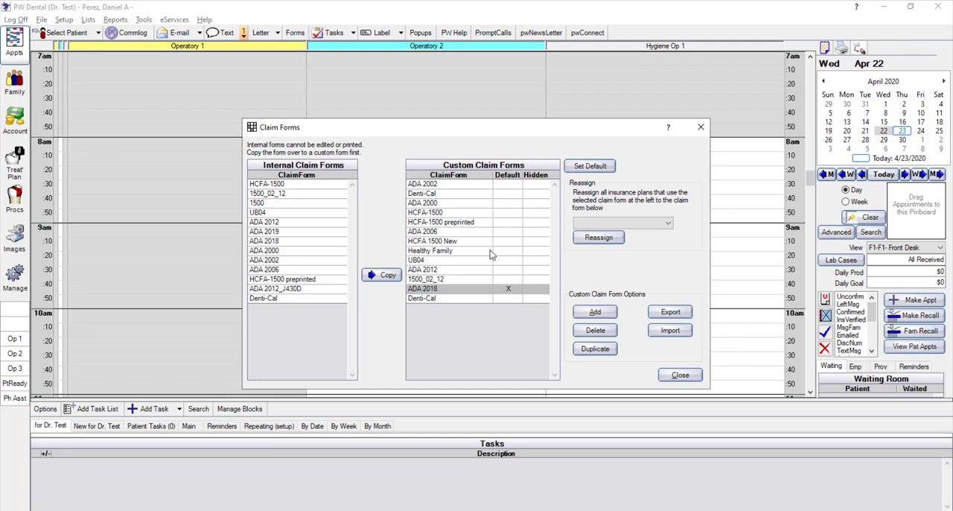
left_click(504, 231)
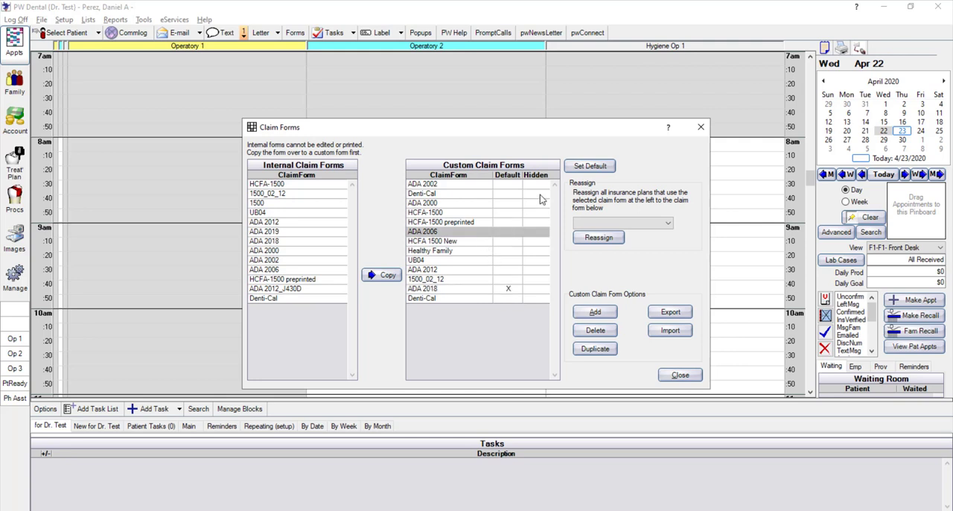
left_click(581, 167)
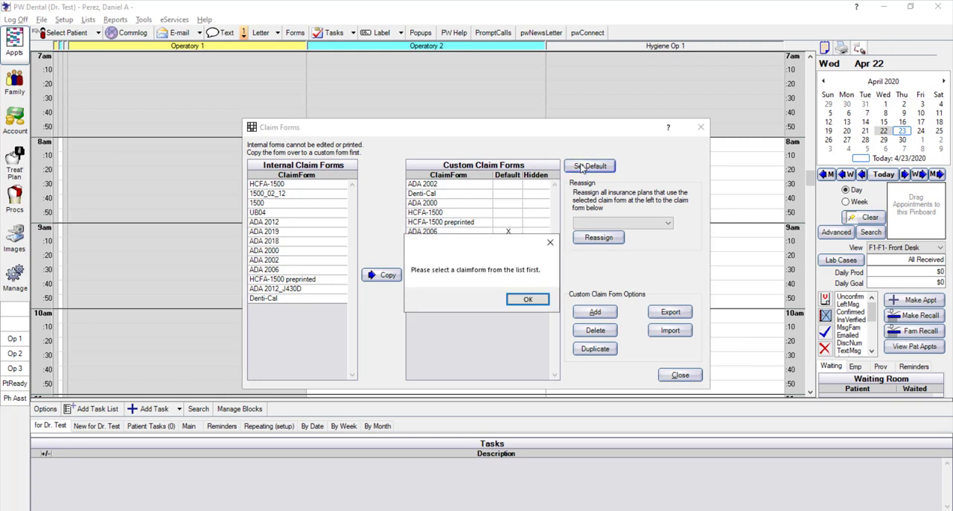
left_click(527, 299)
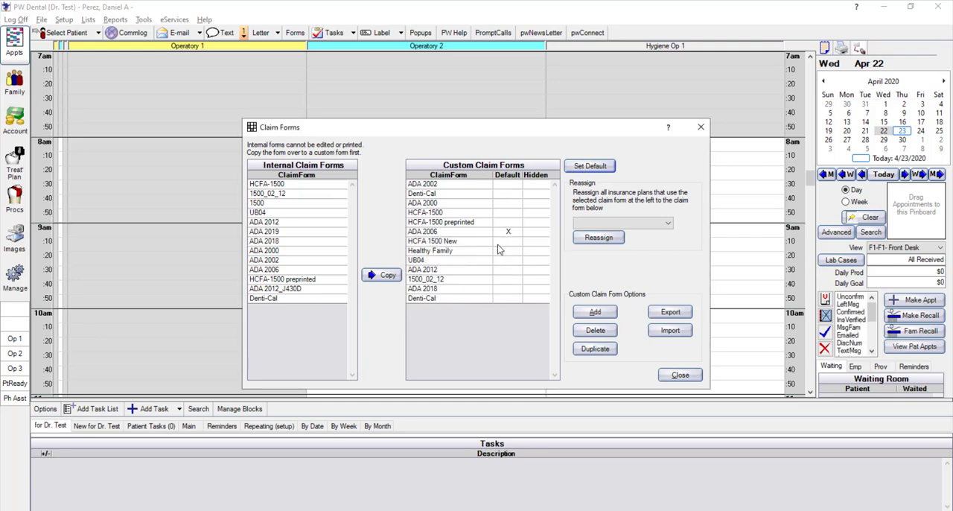
left_click(445, 288)
left_click(588, 167)
View the ADA 2012 custom claim form, reassign all insurance plans using it to ADA 2018, and close the claim forms setup
double_click(459, 274)
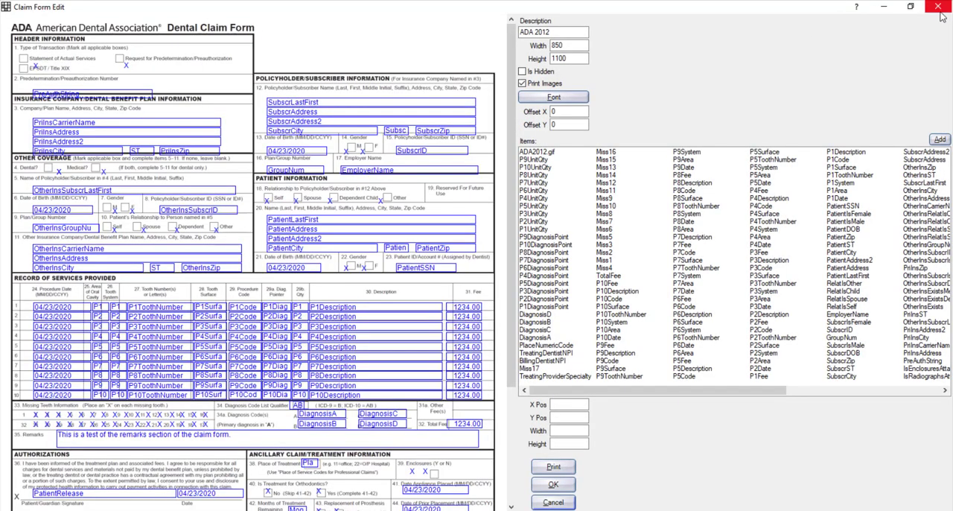
left_click(939, 9)
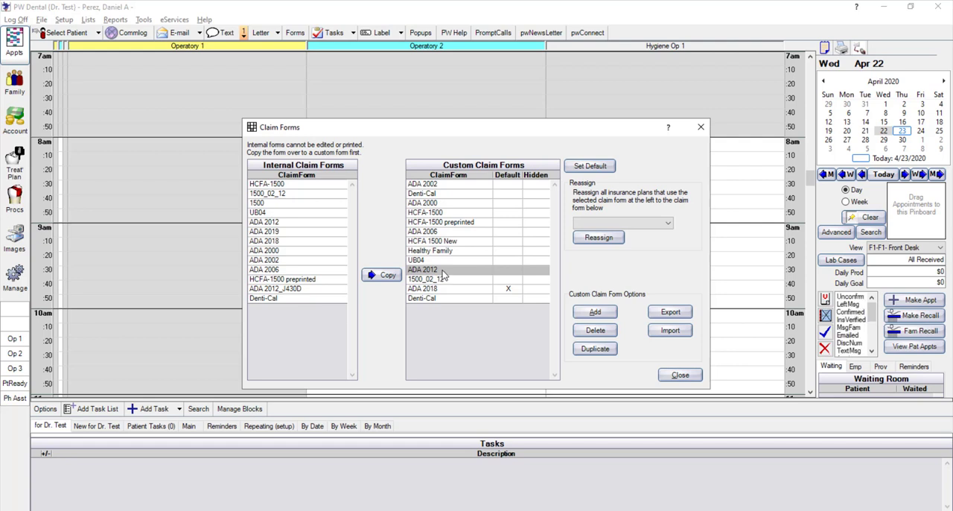
left_click(615, 224)
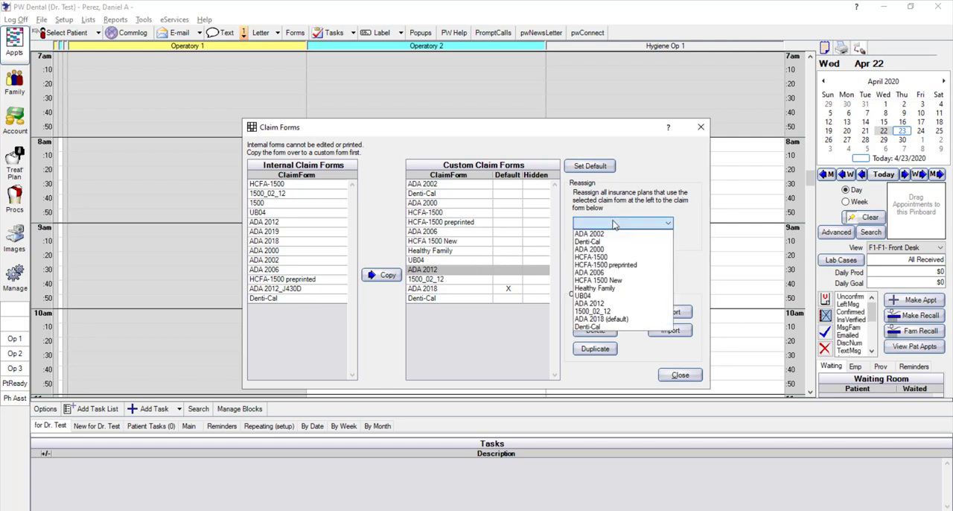
left_click(592, 319)
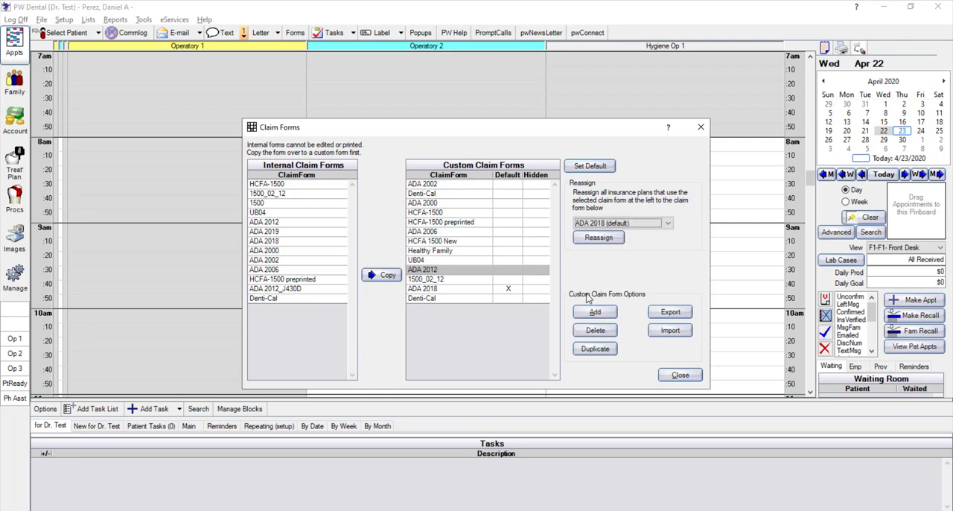
left_click(599, 237)
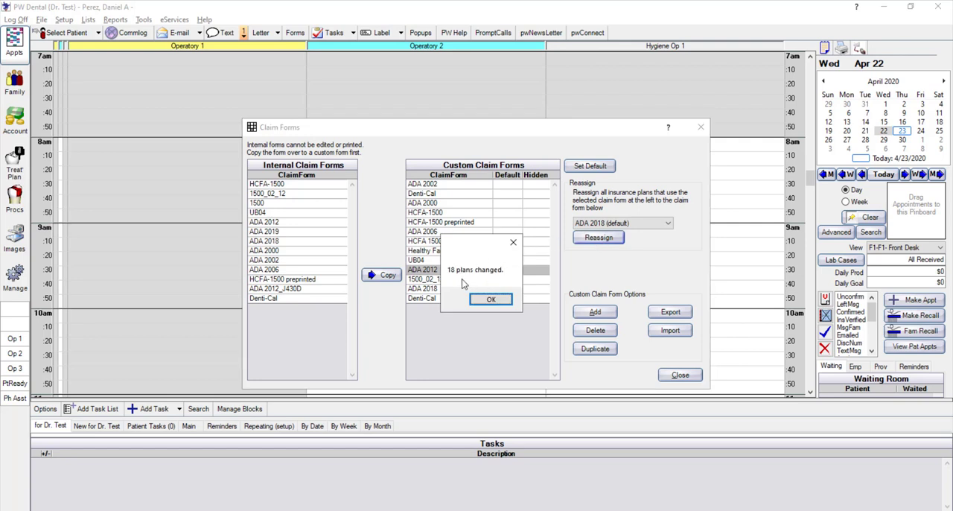
left_click(496, 300)
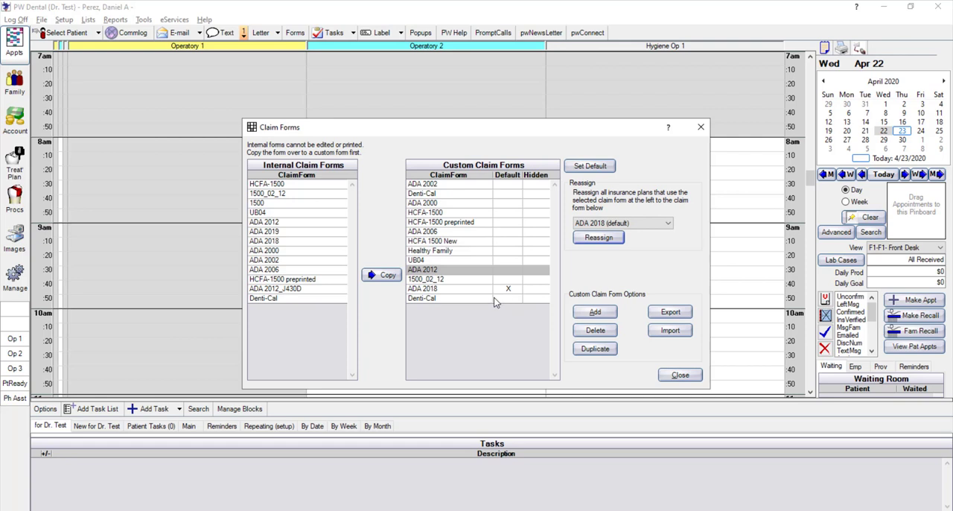
left_click(679, 375)
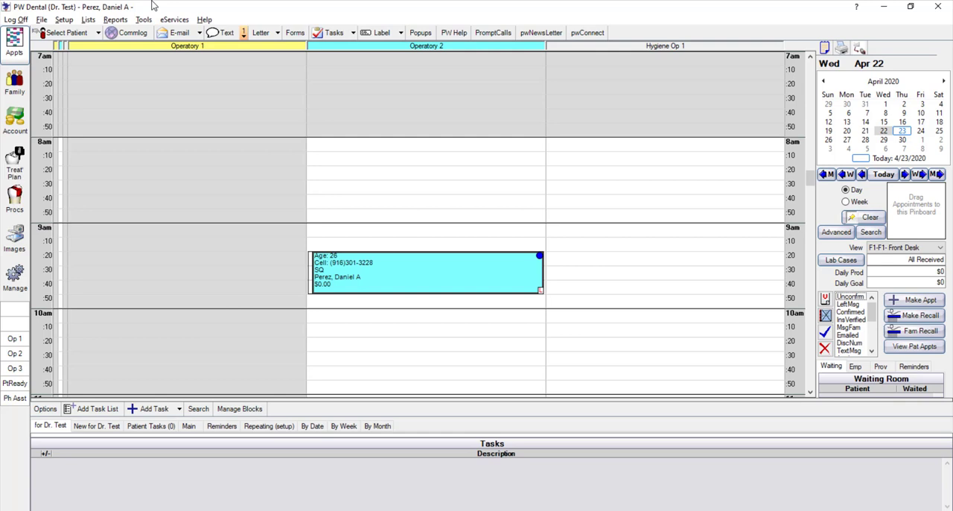
Open the clearinghouses setup and set ClaimConnect as the default dental clearinghouse
left_click(63, 20)
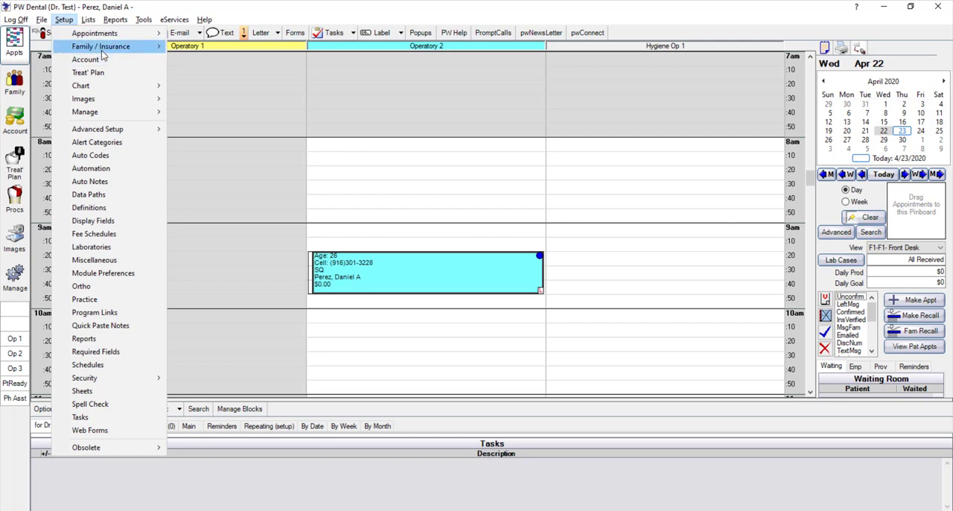
mouse_move(101, 50)
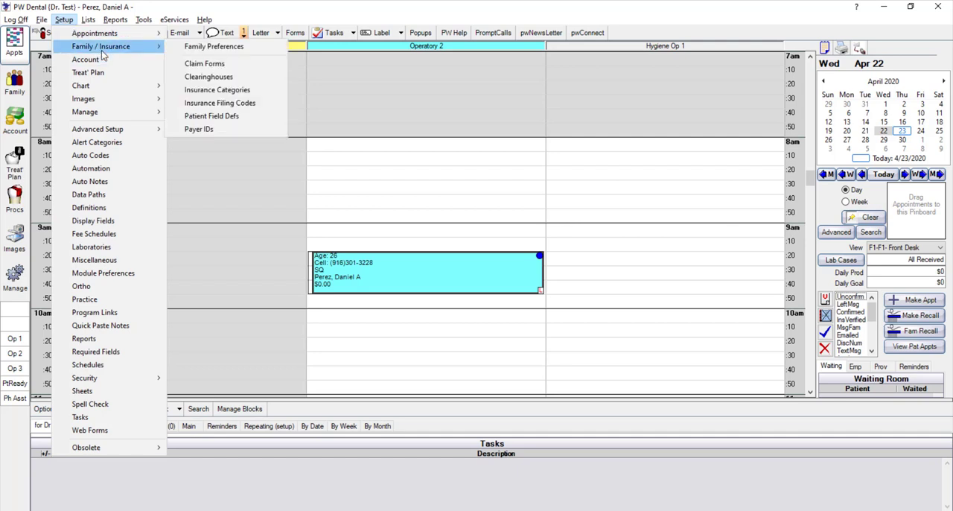
left_click(212, 79)
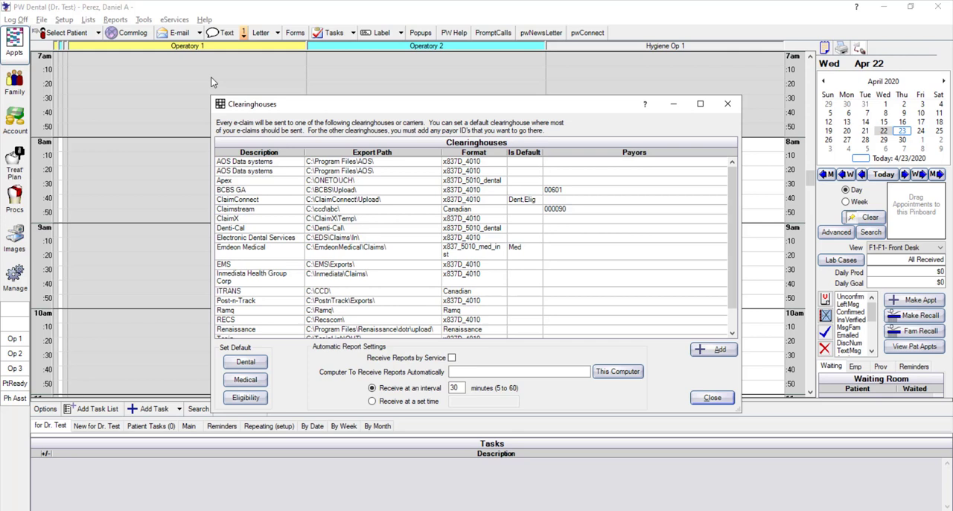
left_click(263, 200)
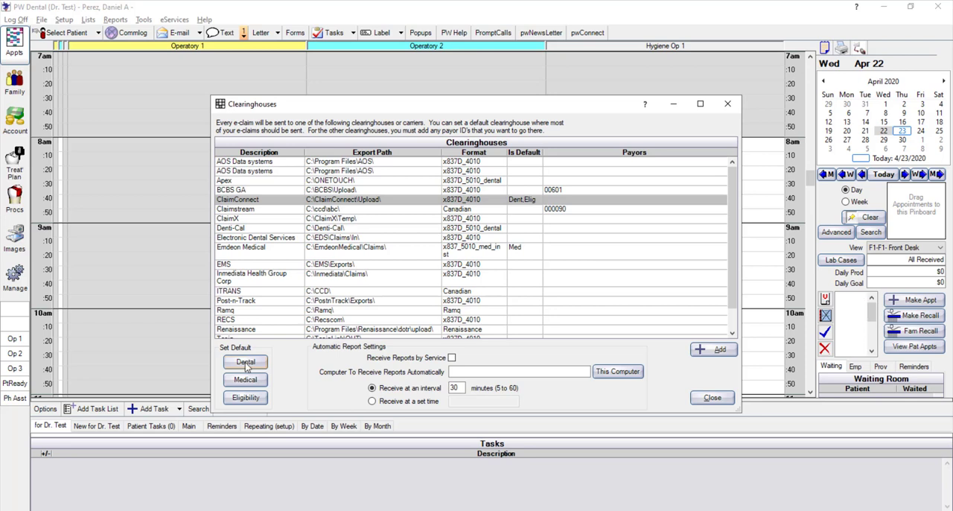
left_click(245, 362)
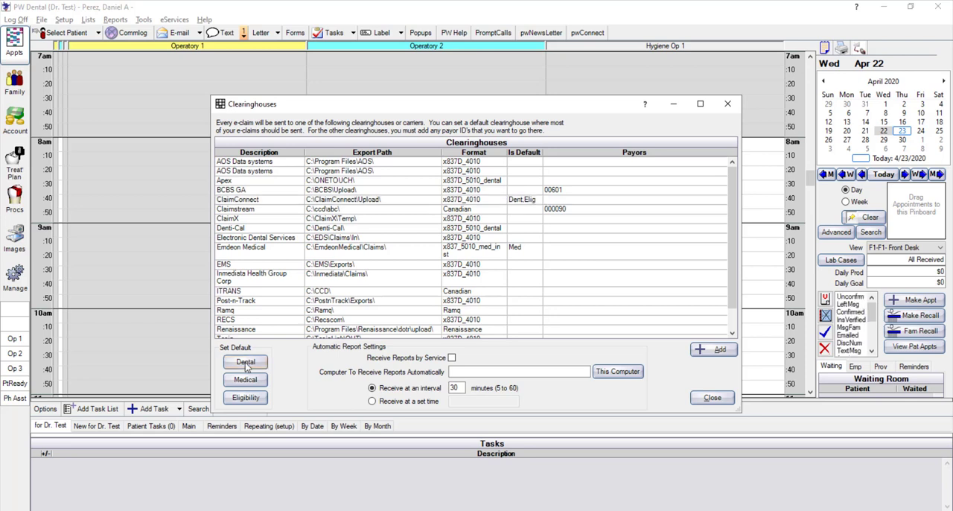
Try to set Electronic Dental Services as the default medical clearinghouse
left_click(252, 211)
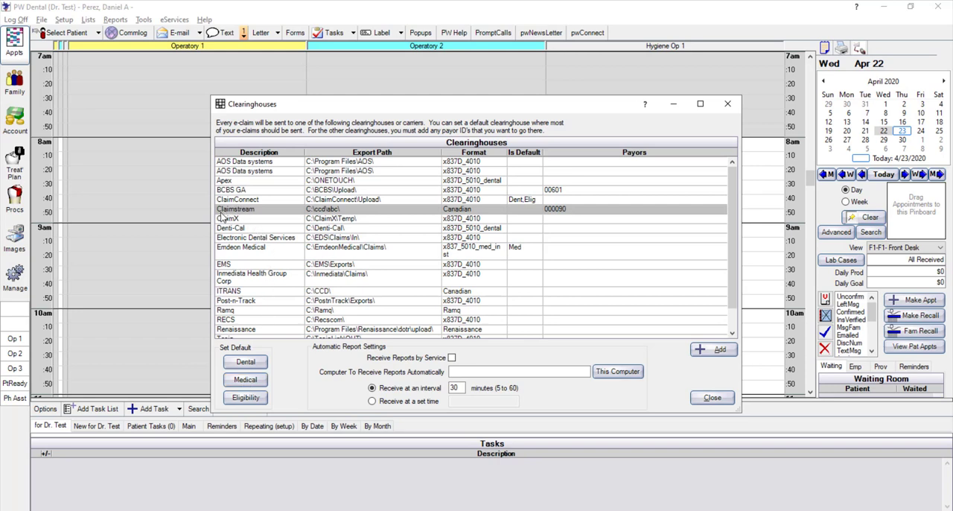
left_click(239, 238)
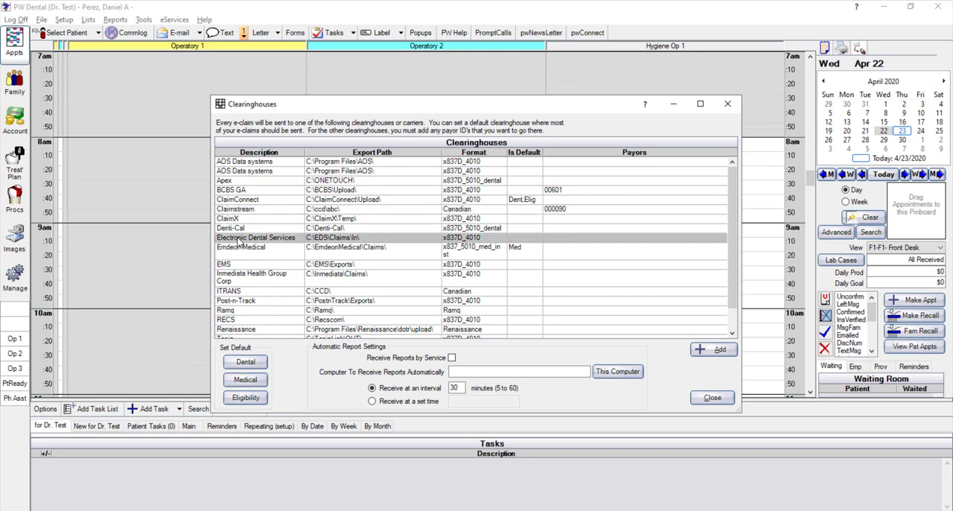
left_click(246, 380)
left_click(564, 303)
Set Claimstream as the default dental clearinghouse
left_click(283, 248)
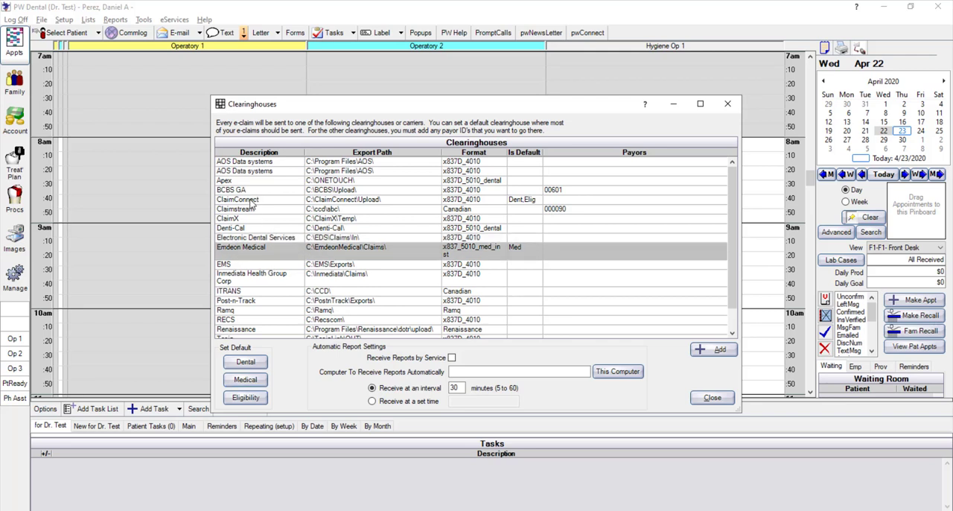
left_click(240, 219)
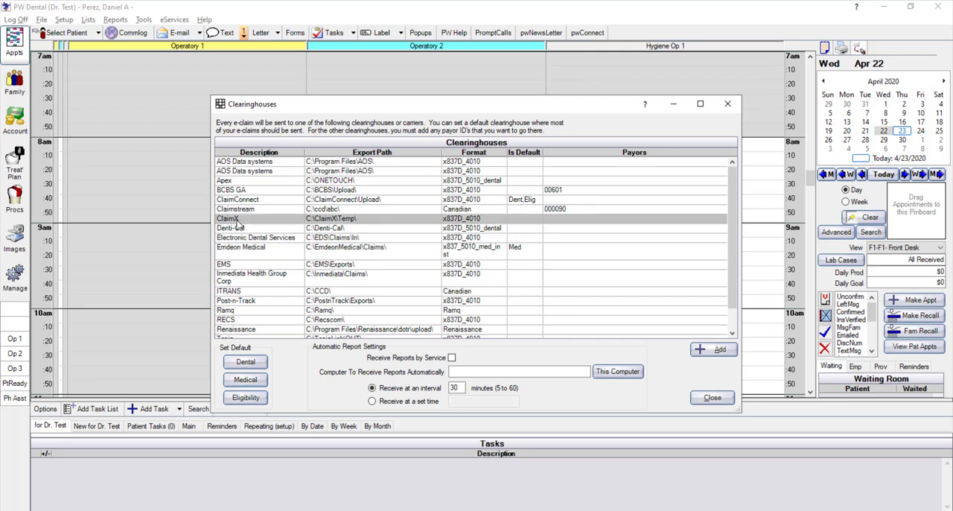
left_click(240, 210)
left_click(245, 362)
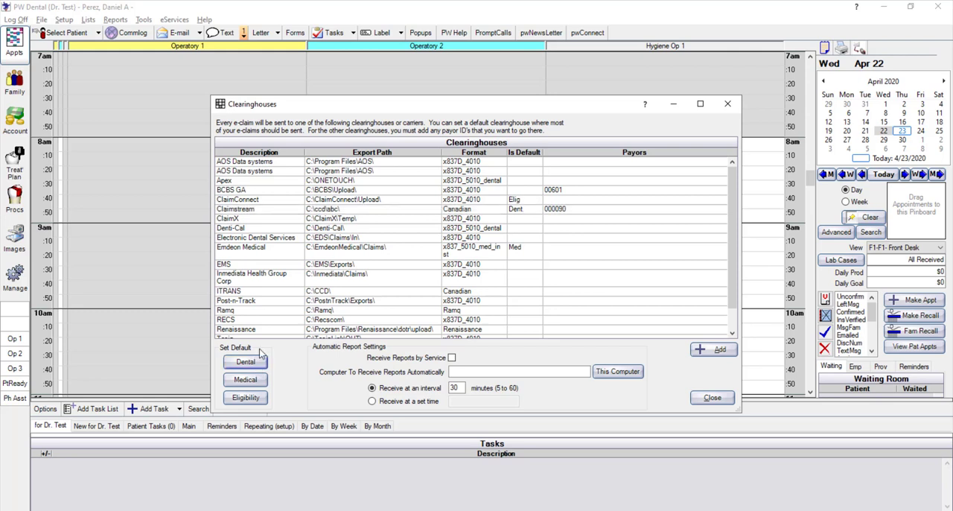
Set Emdeon Medical as the default medical clearinghouse
left_click(253, 210)
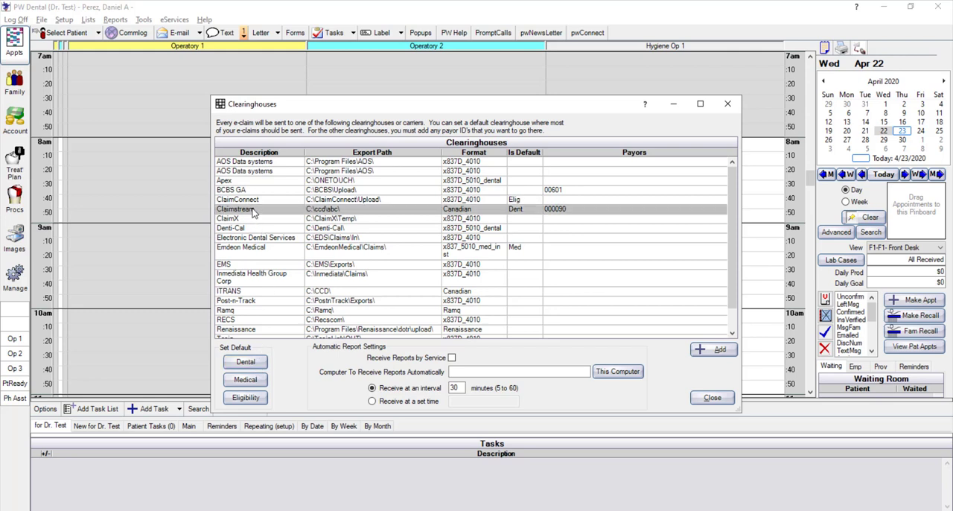
left_click(251, 204)
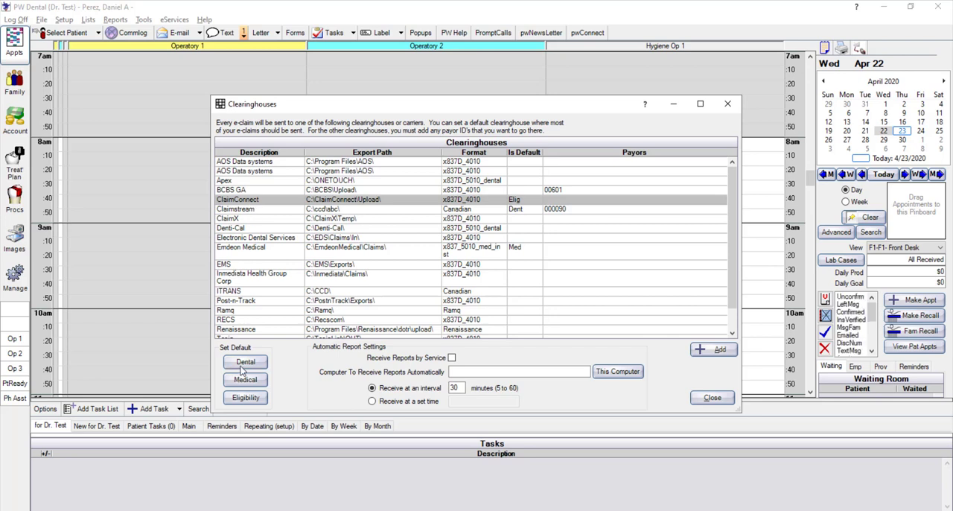
left_click(264, 248)
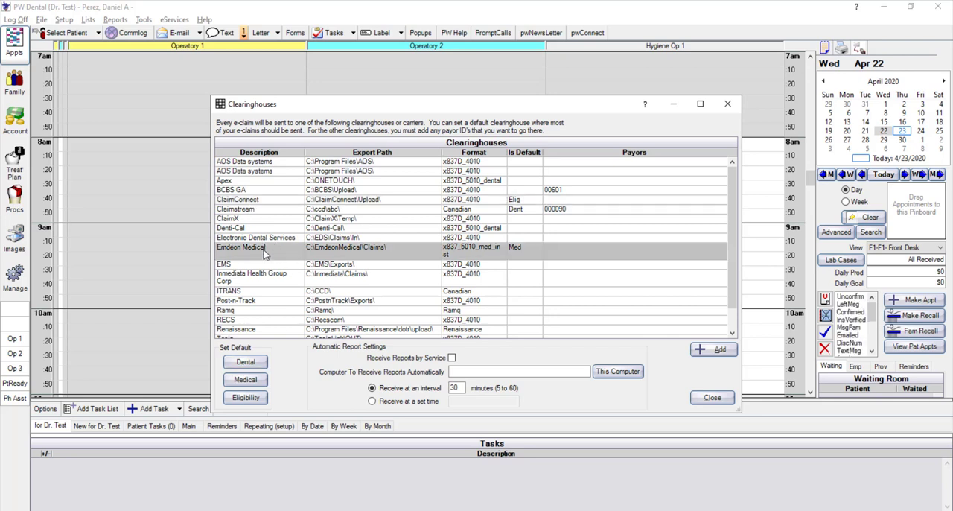
left_click(253, 381)
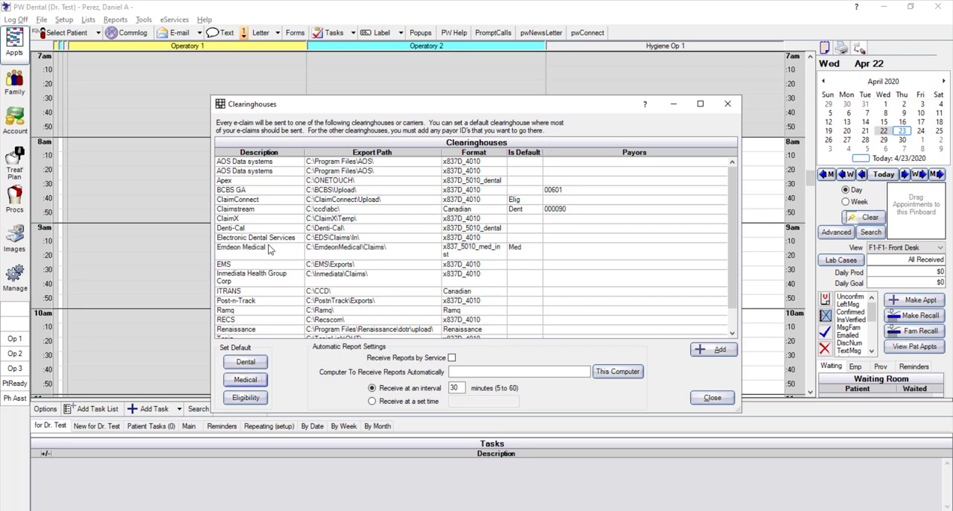
Change the ClaimConnect clearinghouse's format to x837D_5010_dental and save the record
left_click(256, 201)
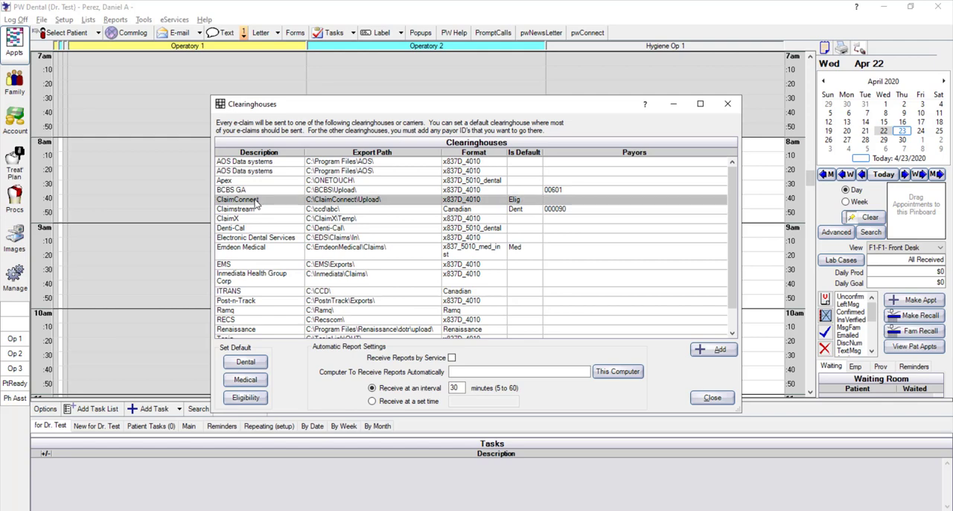
double_click(256, 201)
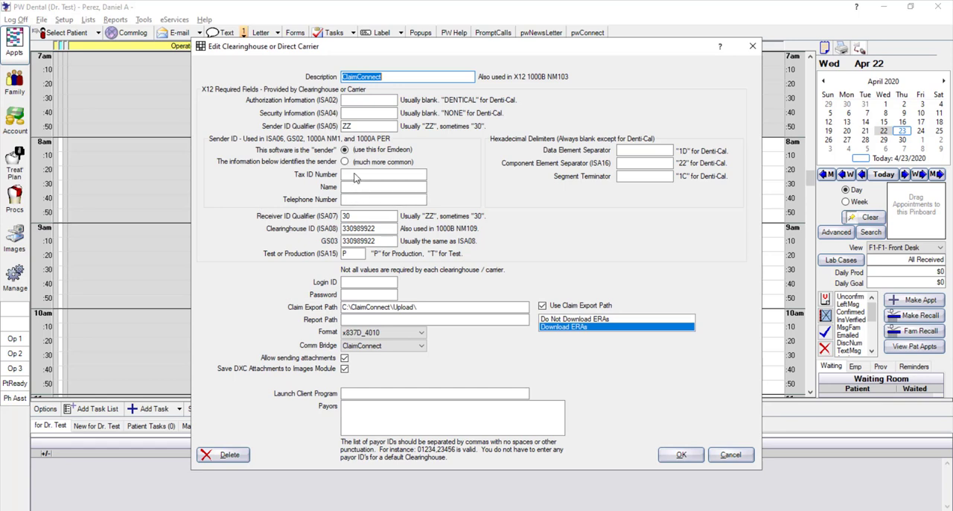
left_click(352, 188)
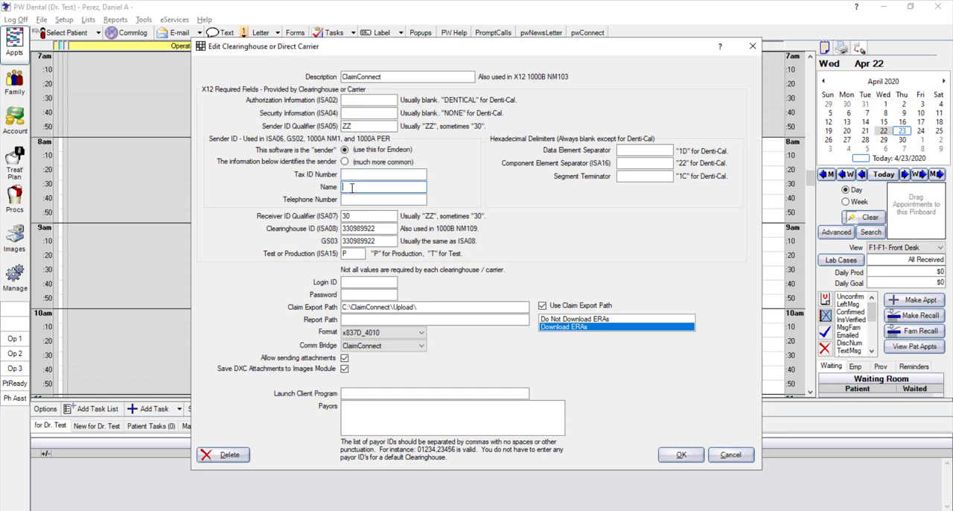
left_click(350, 198)
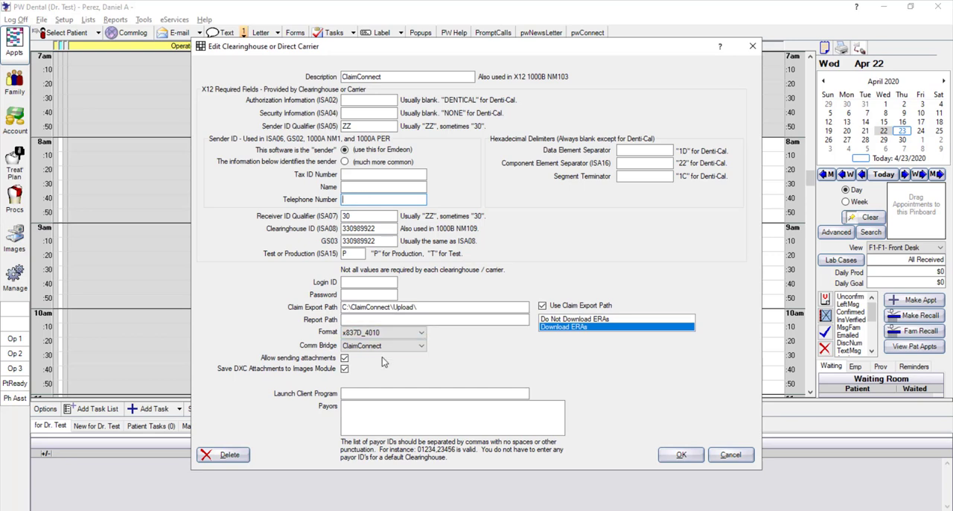
left_click(381, 334)
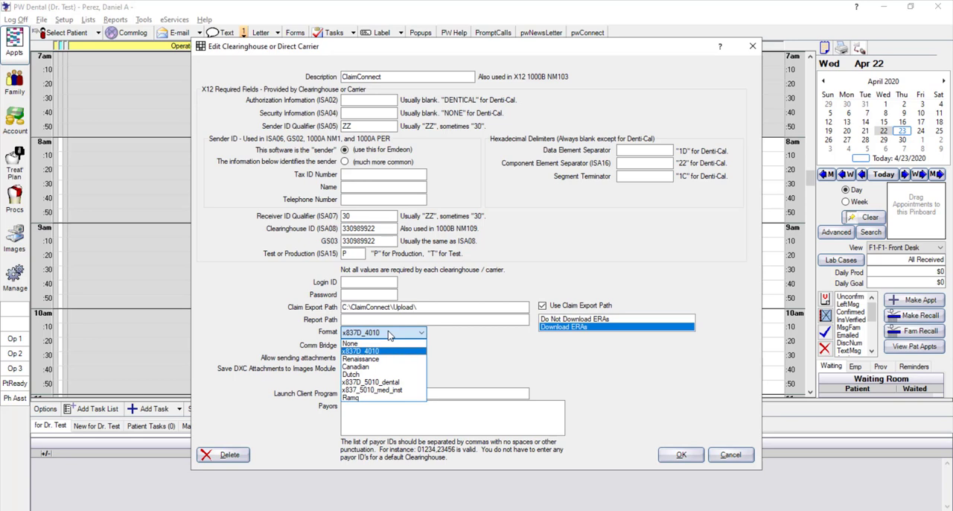
left_click(382, 382)
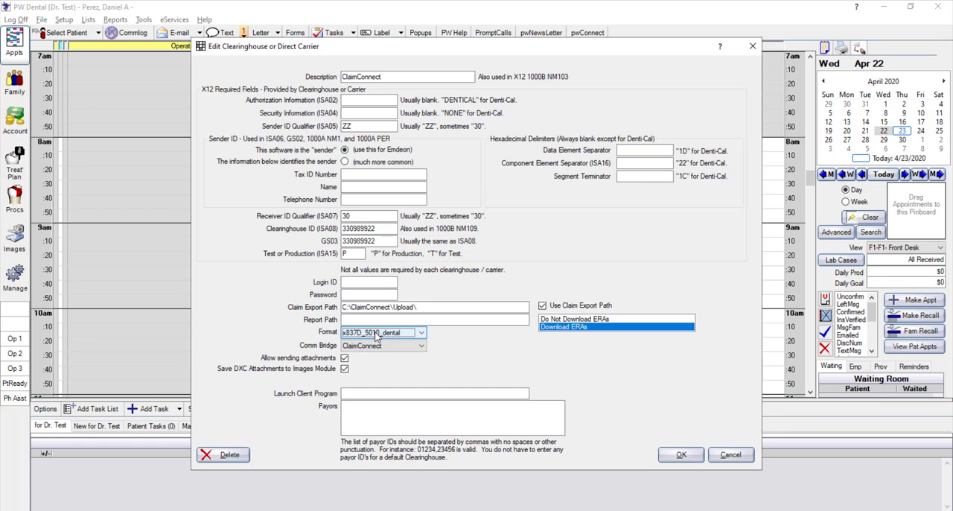
left_click(680, 455)
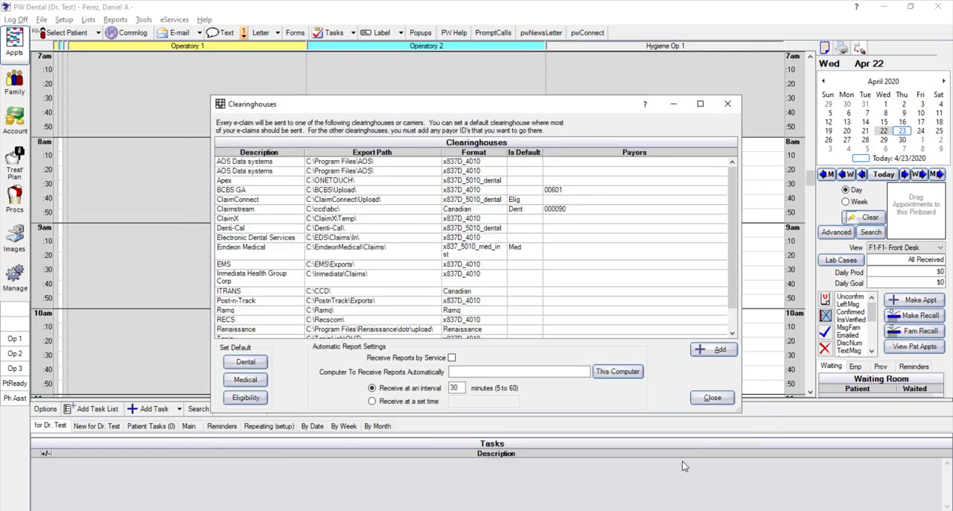
Close the clearinghouse list and open the electronic payer ID list in the family and insurance setup
left_click(711, 397)
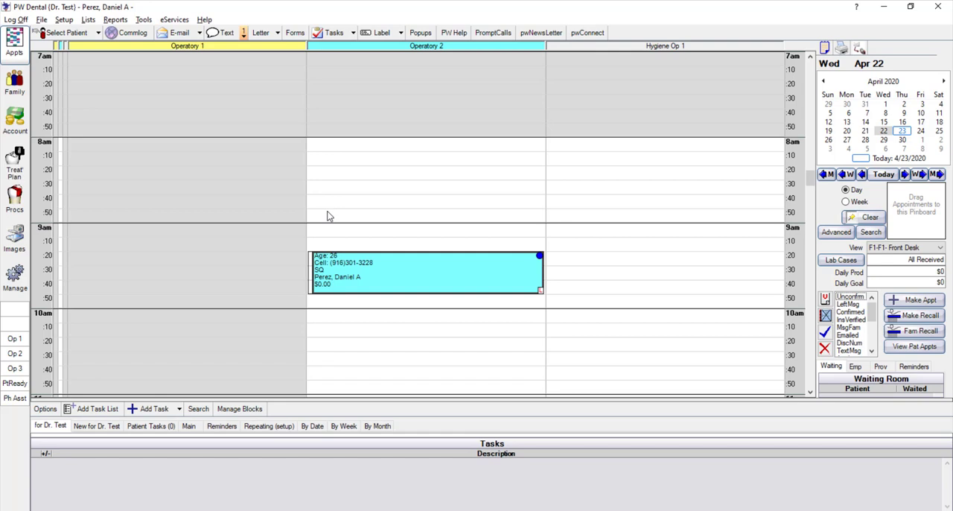
left_click(64, 20)
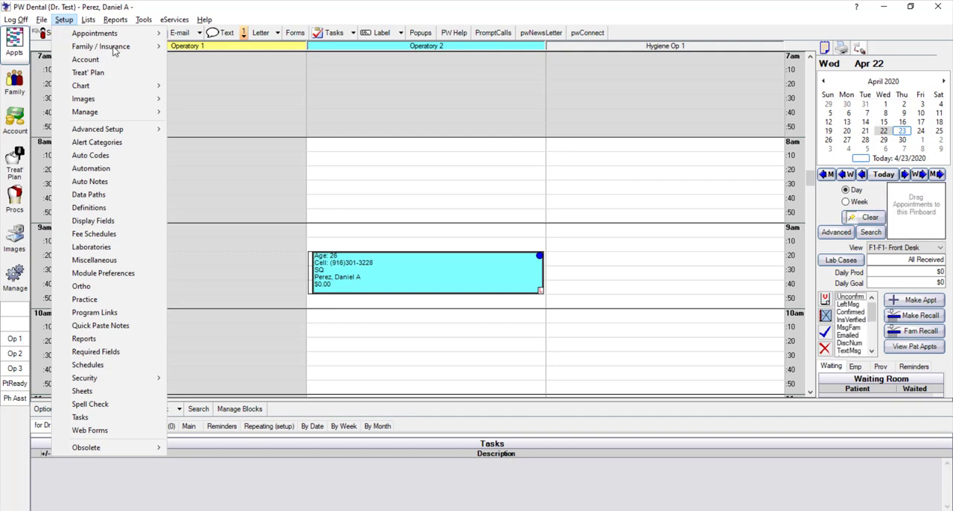
mouse_move(116, 49)
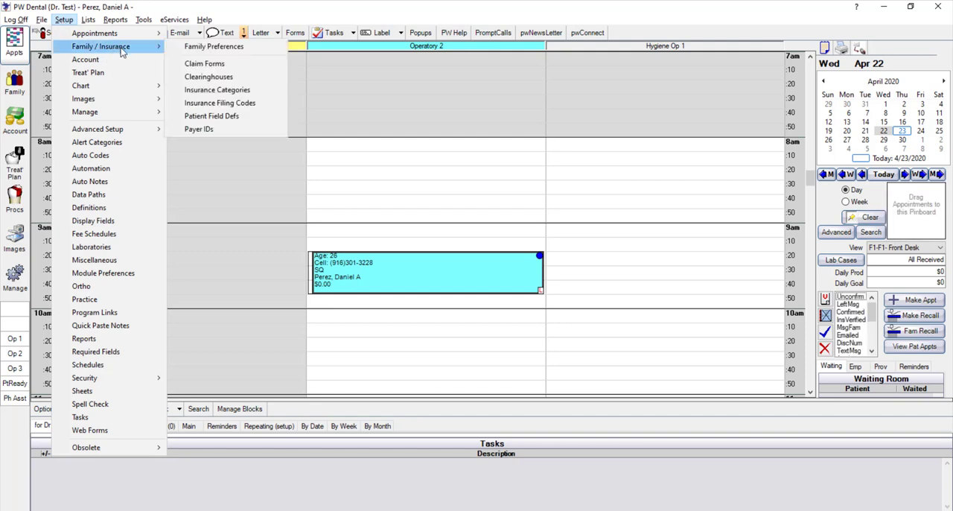
left_click(198, 134)
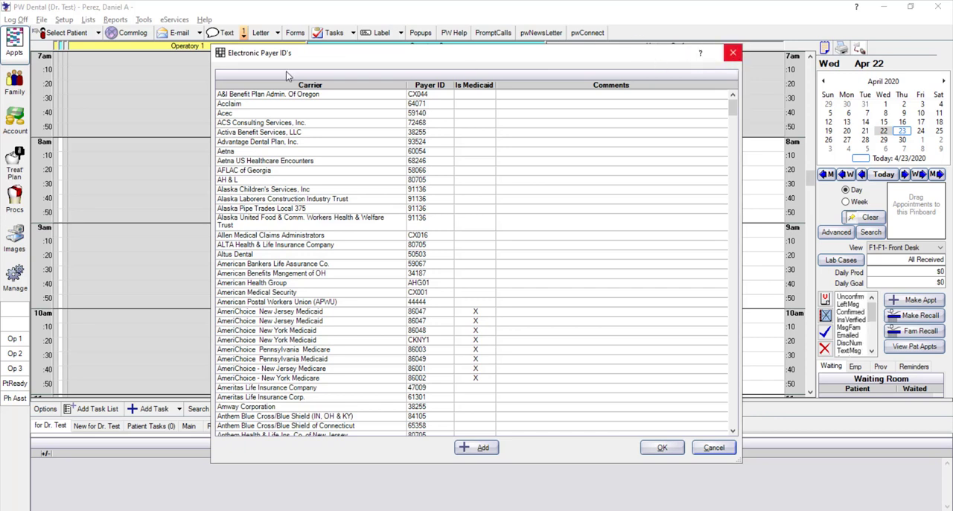
Start a new insurance plan for the current patient, choosing the same patient from the family list as the subscriber
left_click(15, 91)
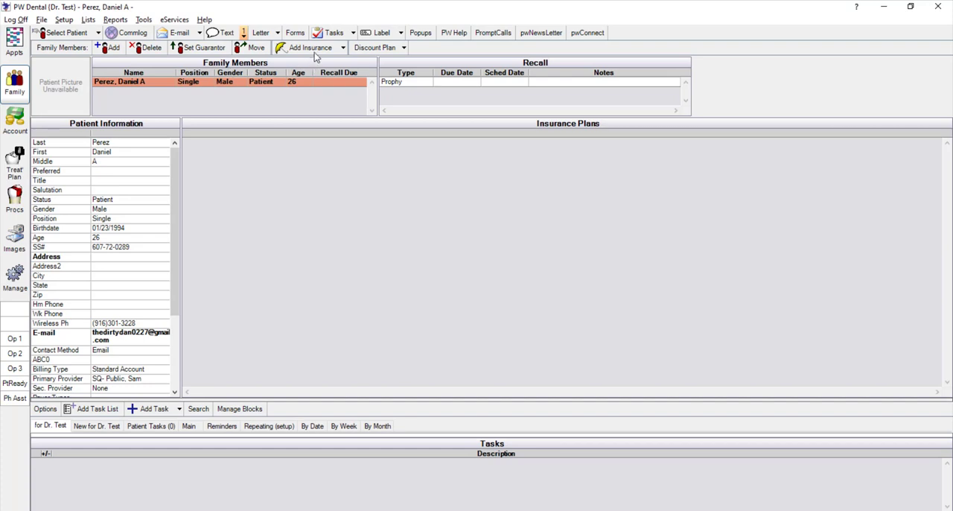
left_click(290, 49)
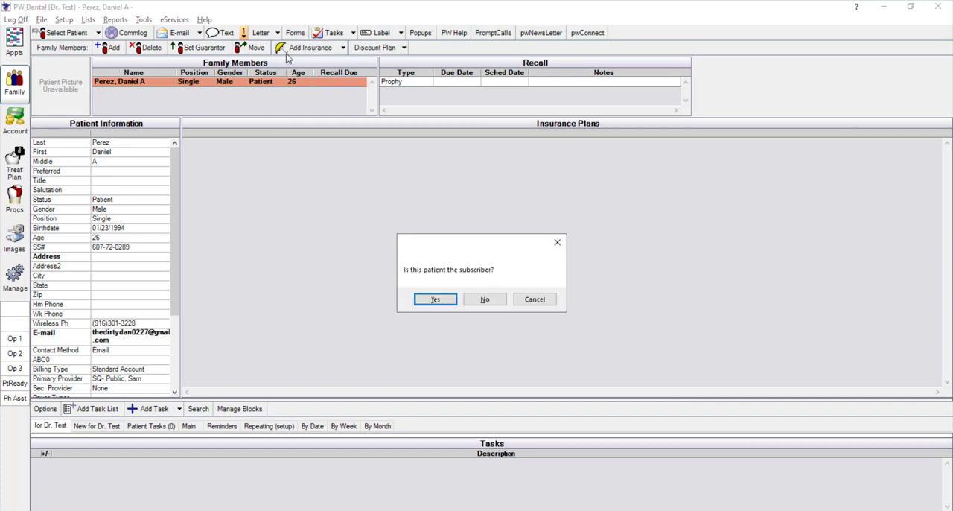
left_click(484, 299)
left_click(547, 301)
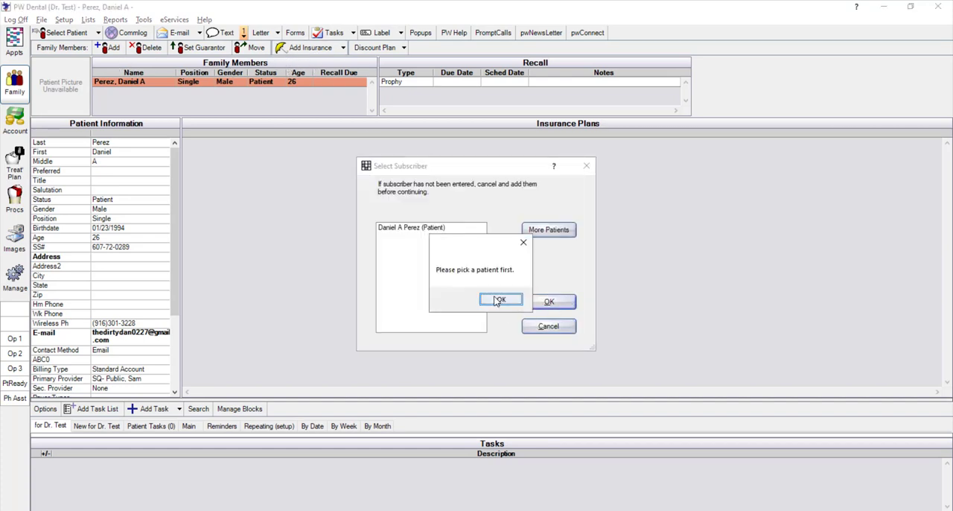
left_click(503, 299)
left_click(426, 231)
left_click(549, 302)
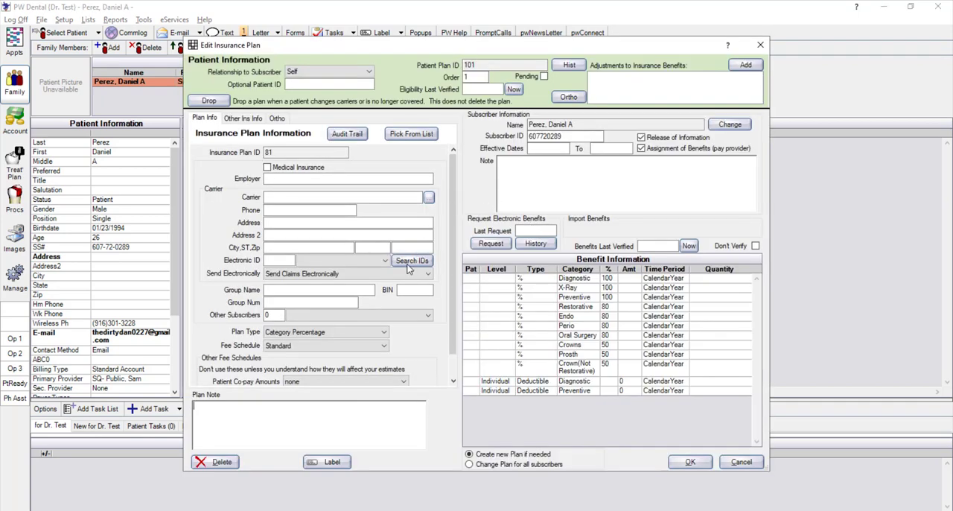
View the electronic payer ID lookup from the insurance plan, and discard the plan
left_click(411, 262)
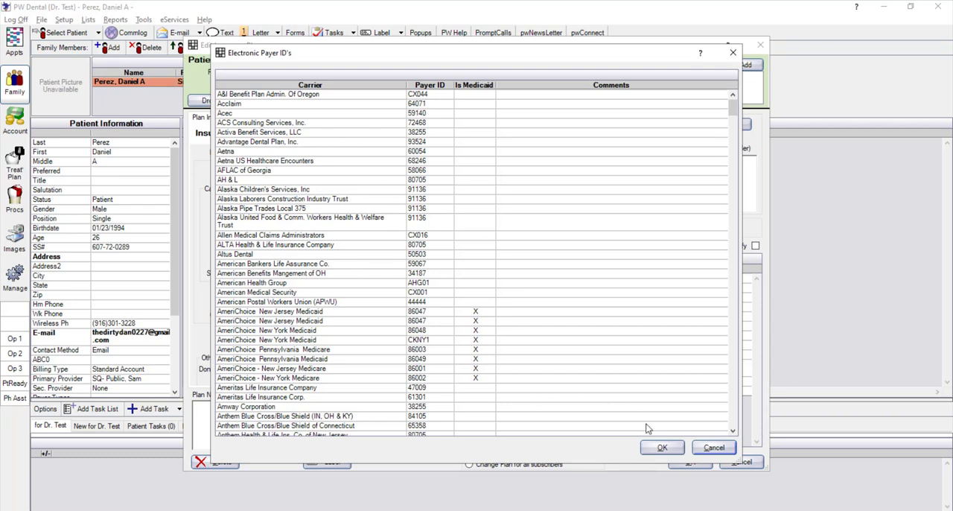
left_click(713, 447)
left_click(741, 462)
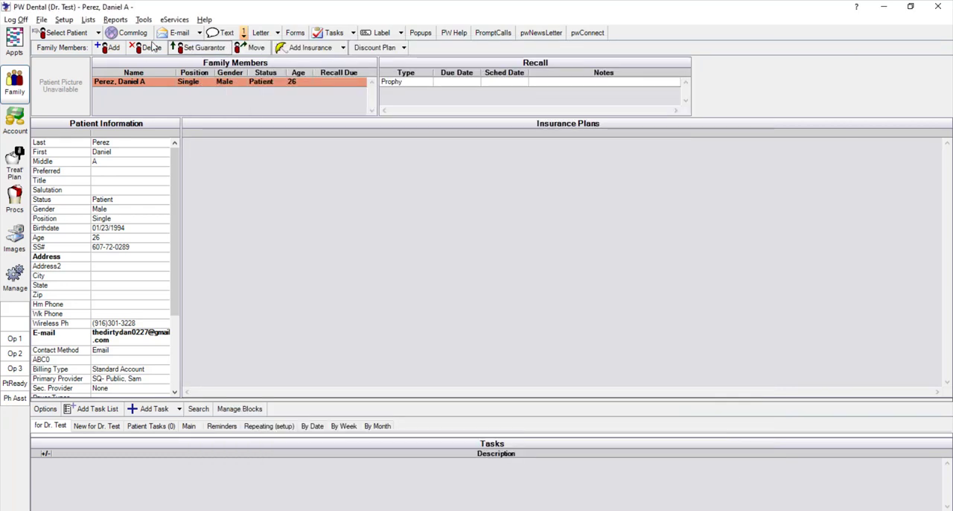
Open the insurance carriers list and view the Aetna Employee Benefits Division carrier
left_click(85, 20)
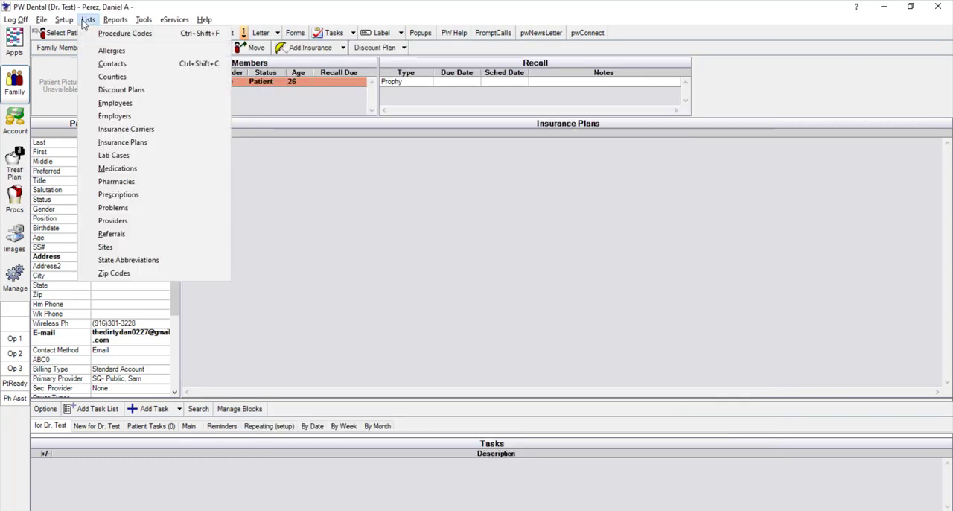
left_click(119, 130)
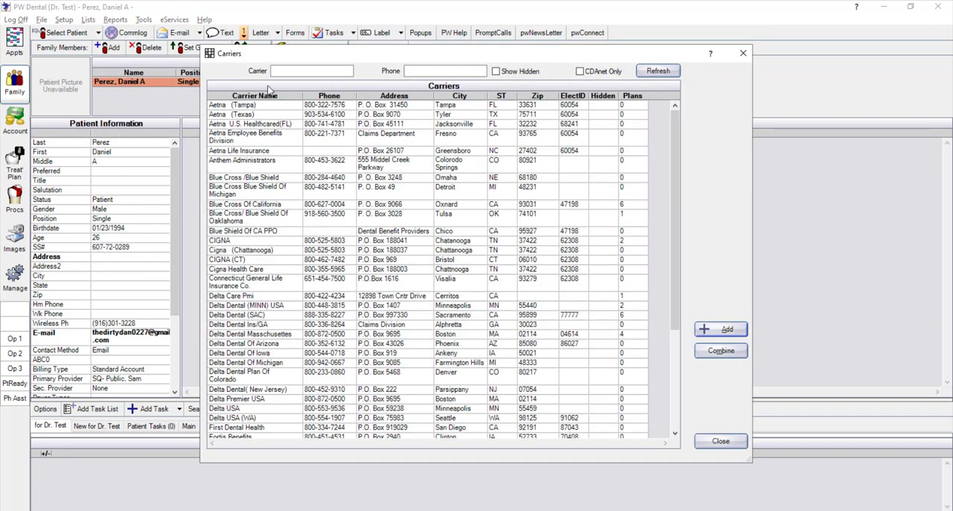
double_click(277, 137)
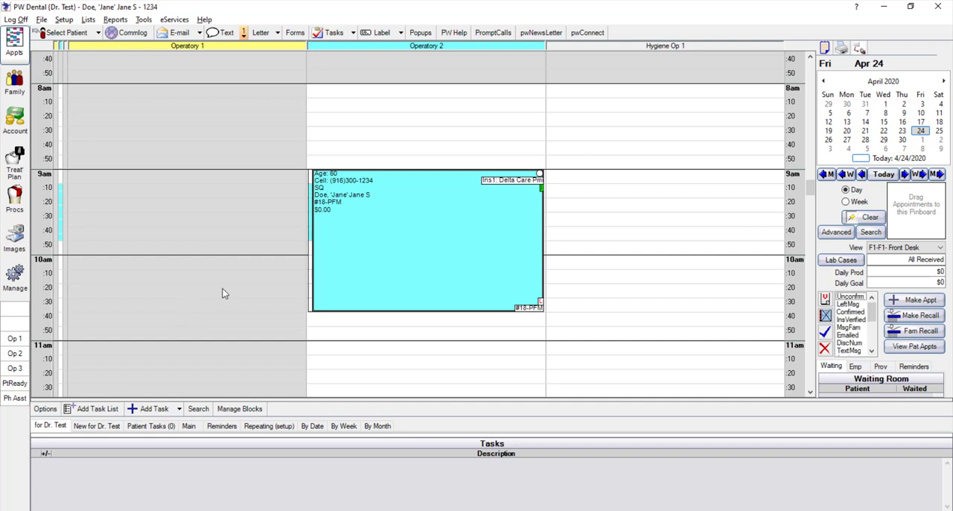
Check the scheduled patient's insurance plan in the family record and return to the appointment schedule
left_click(15, 82)
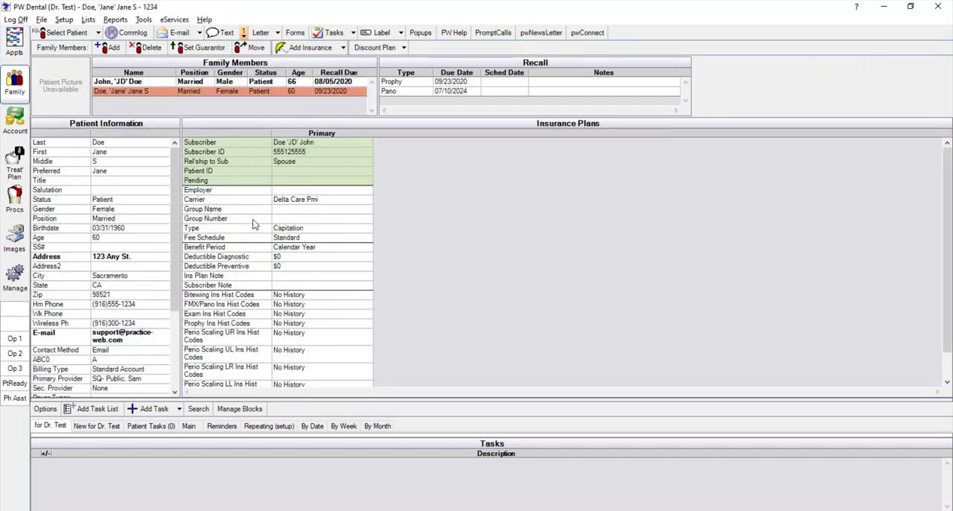
left_click(15, 49)
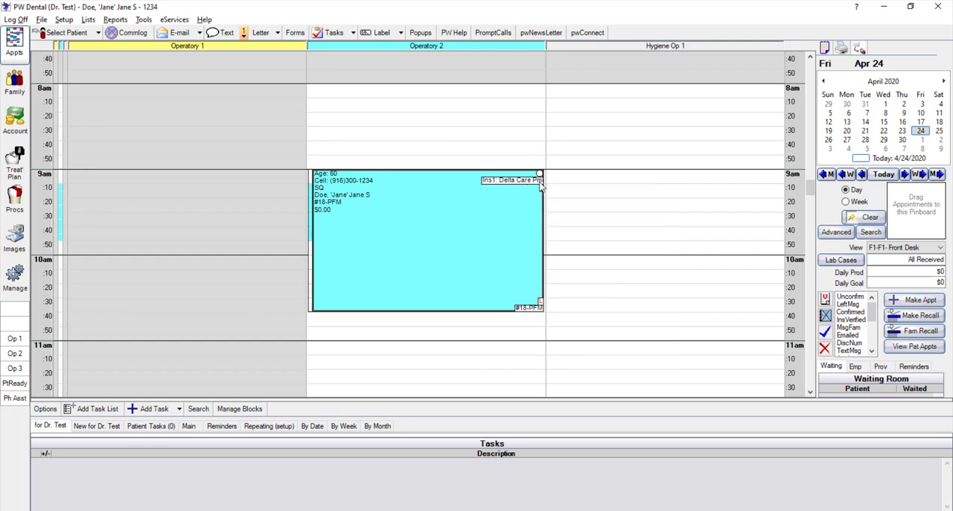
left_click(64, 19)
mouse_move(104, 33)
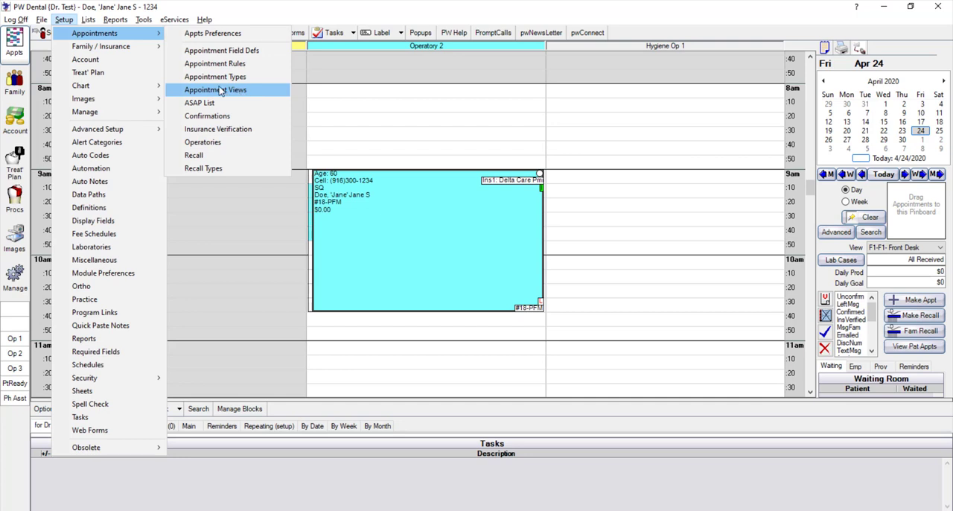
left_click(356, 172)
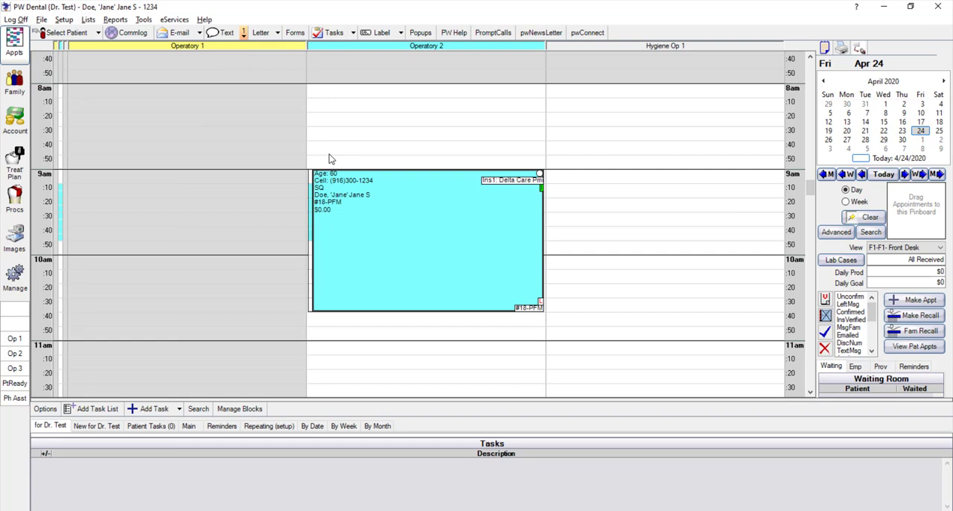
Set the patient's #18-PFM appointment in Operatory 2 on April 24 as complete
right_click(396, 228)
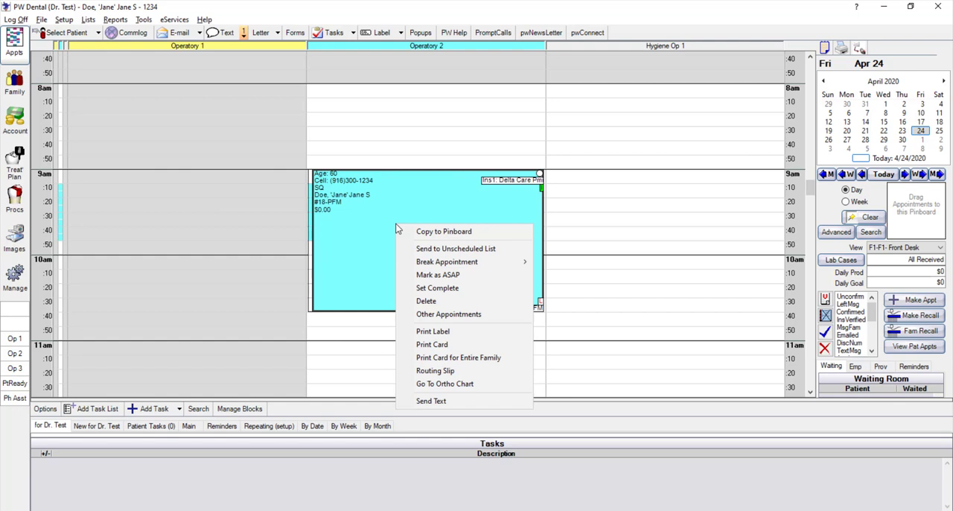
left_click(431, 292)
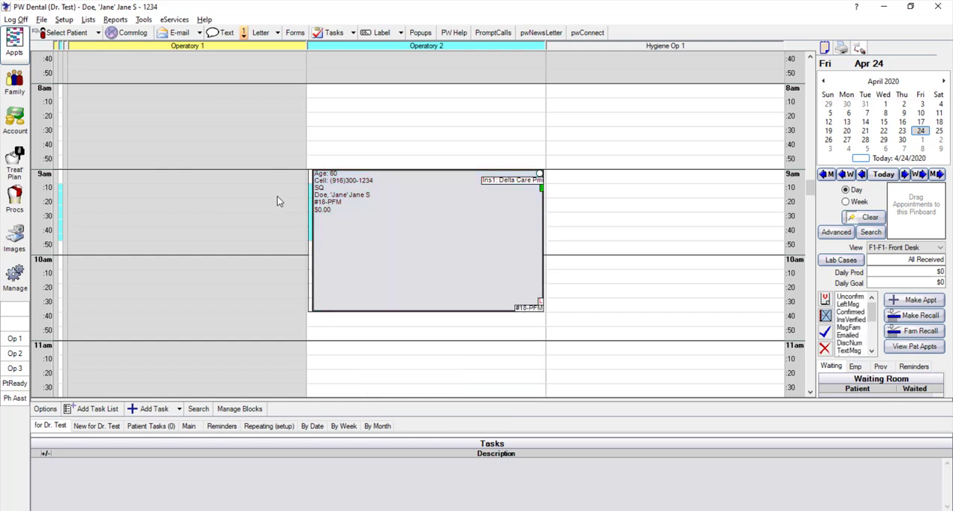
Create and save an insurance claim for the 04/24/2020 D2750 crown on tooth 18 in the patient's account
left_click(15, 121)
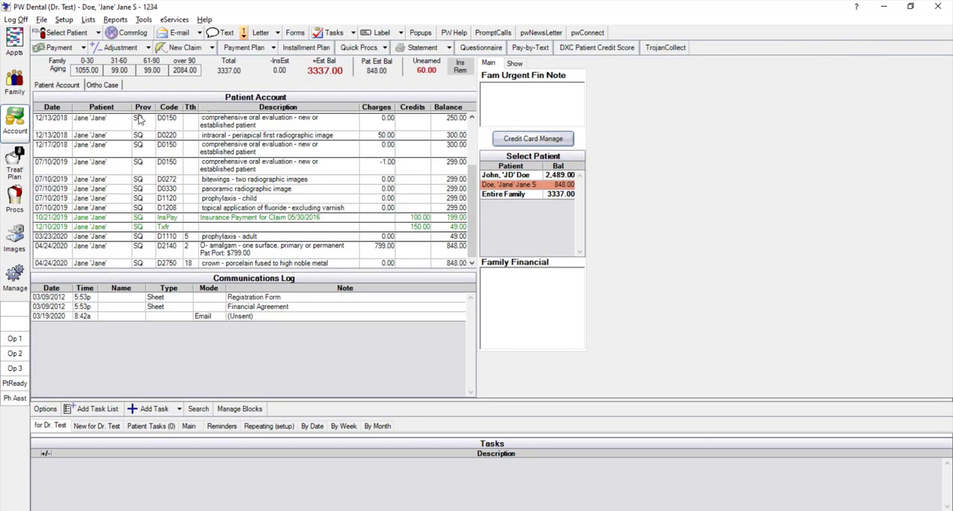
left_click(276, 264)
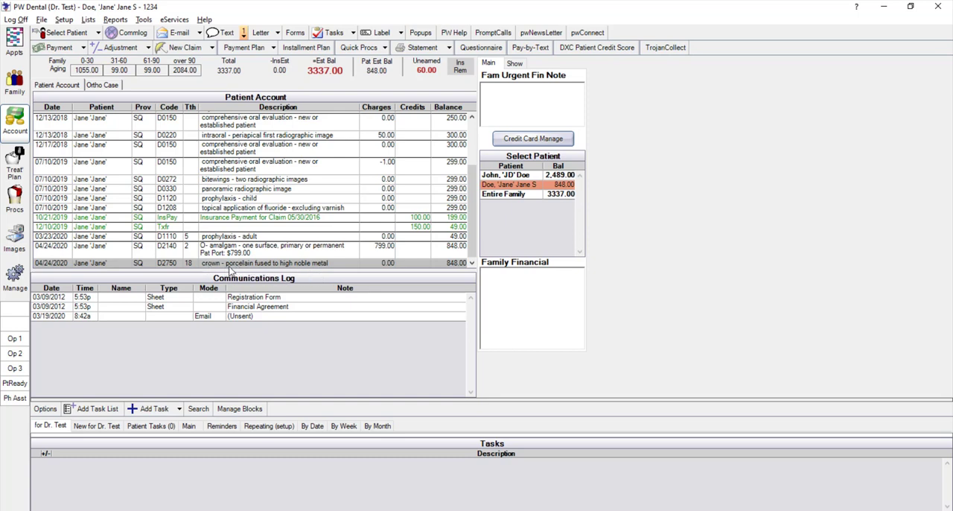
left_click(177, 48)
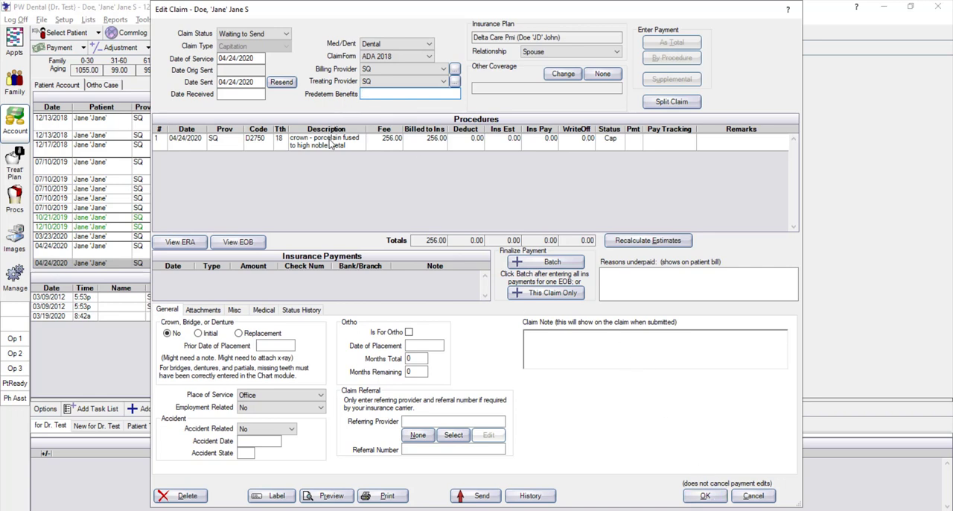
left_click(702, 497)
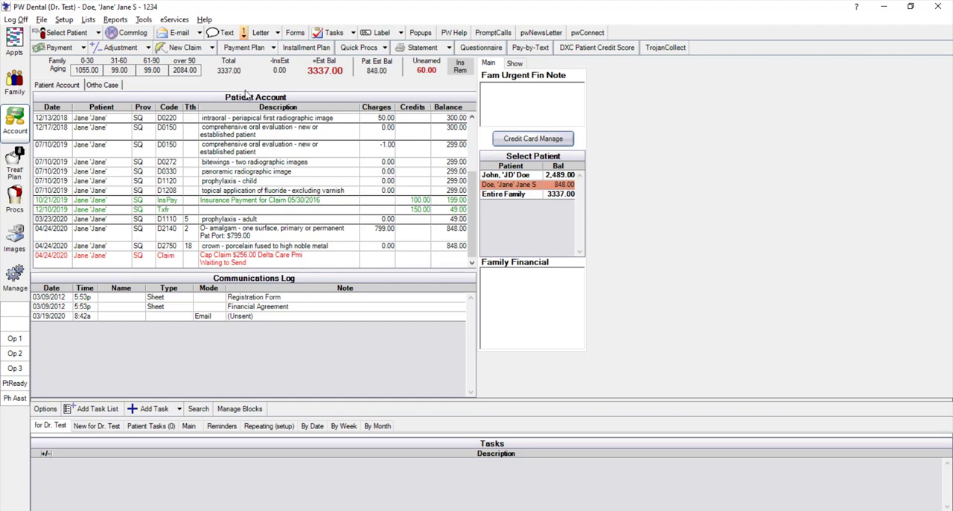
View the claim types available for a new claim
left_click(211, 48)
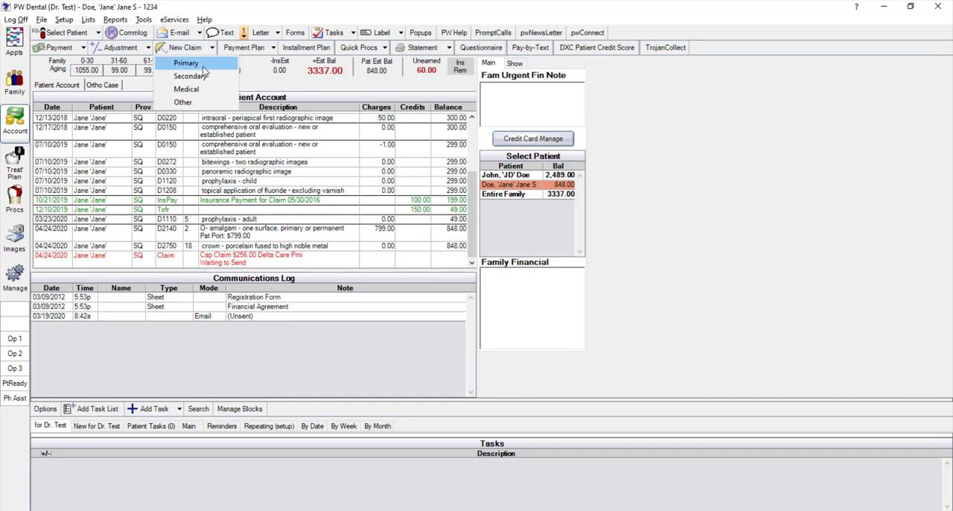
left_click(198, 91)
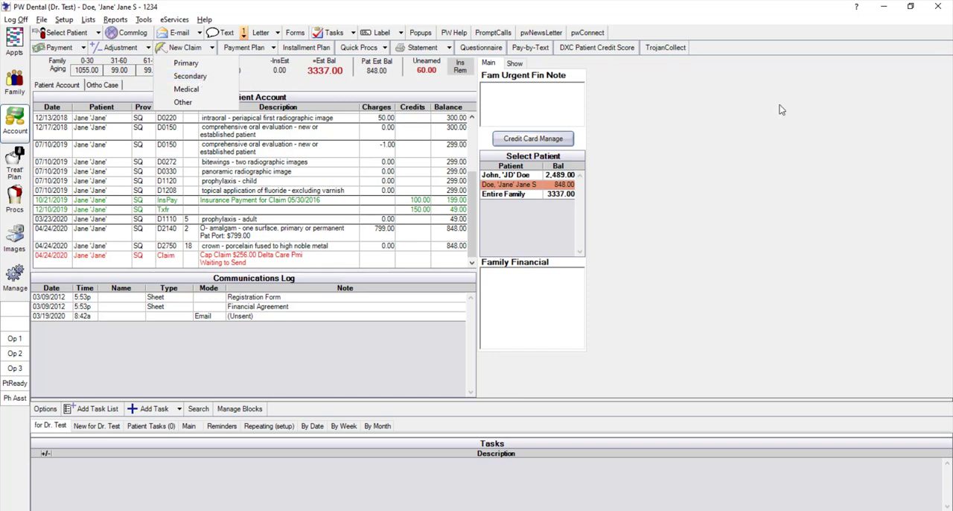
left_click(698, 110)
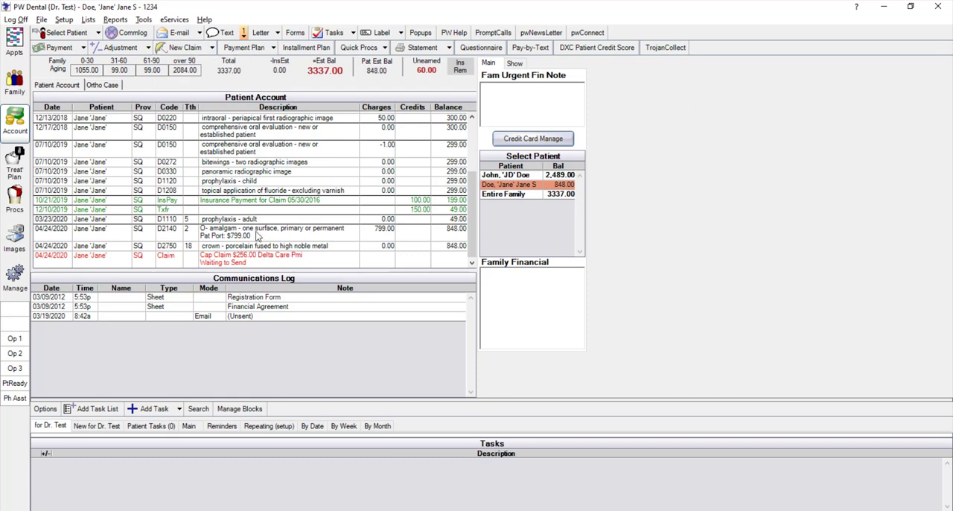
Create a claim for the 04/24/2020 D2140 amalgam on tooth 2 and try printing it
left_click(254, 236)
left_click(183, 47)
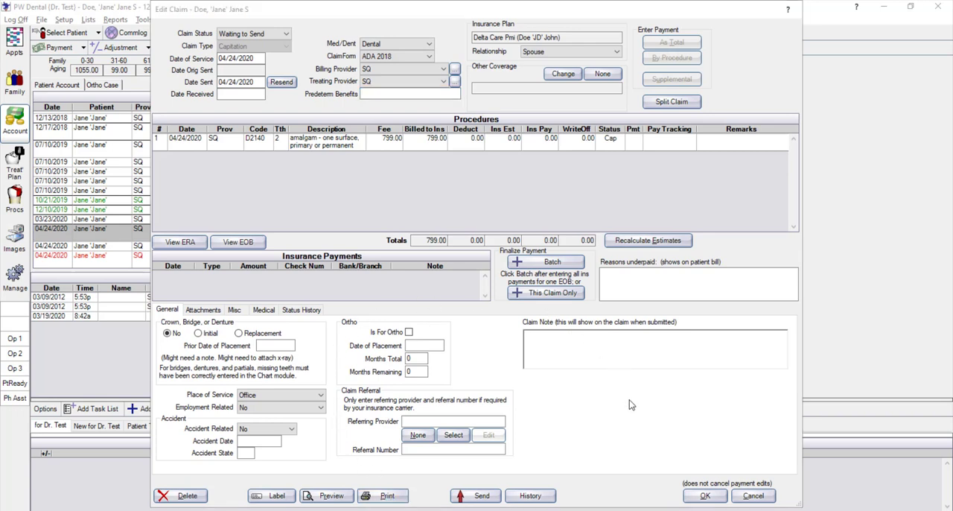
left_click(382, 495)
left_click(318, 254)
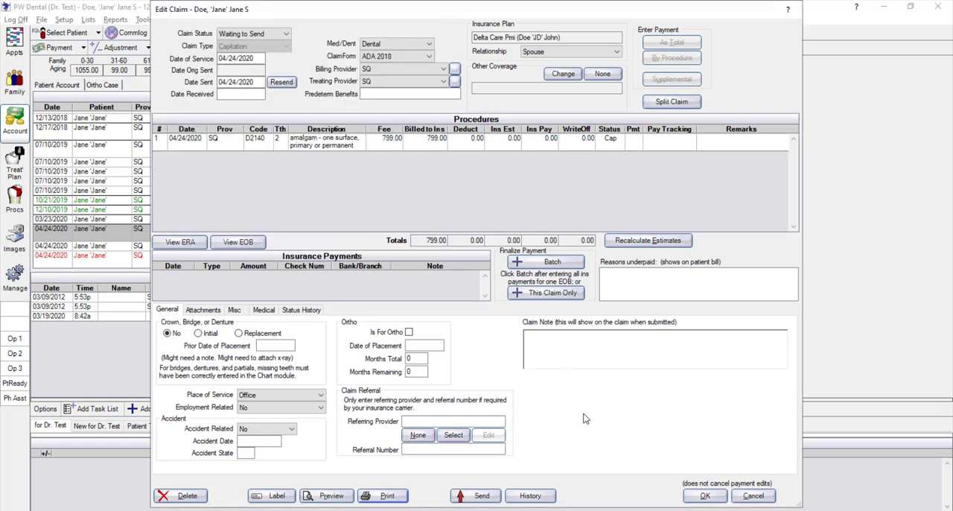
View the claim status, Med/Dent and claim form choices on the 04/24/2020 D2140 amalgam claim
left_click(287, 34)
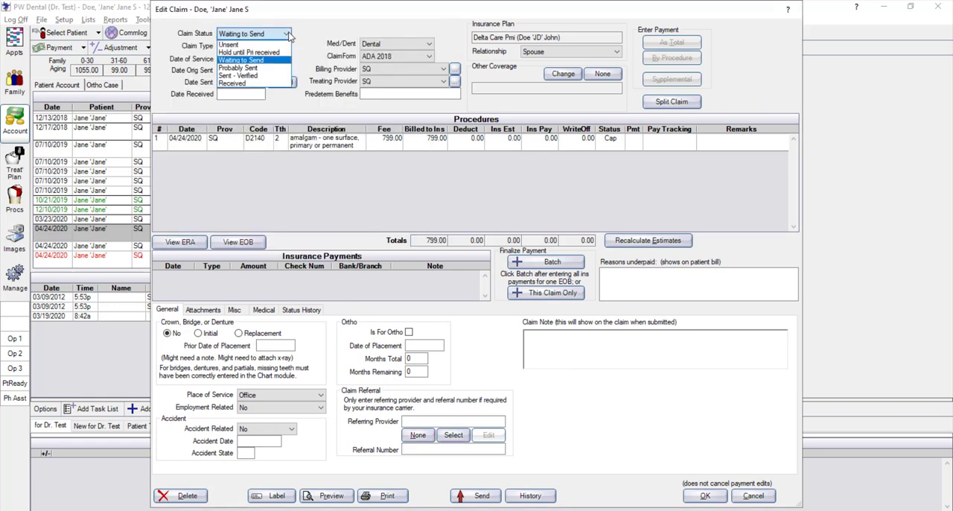
left_click(288, 34)
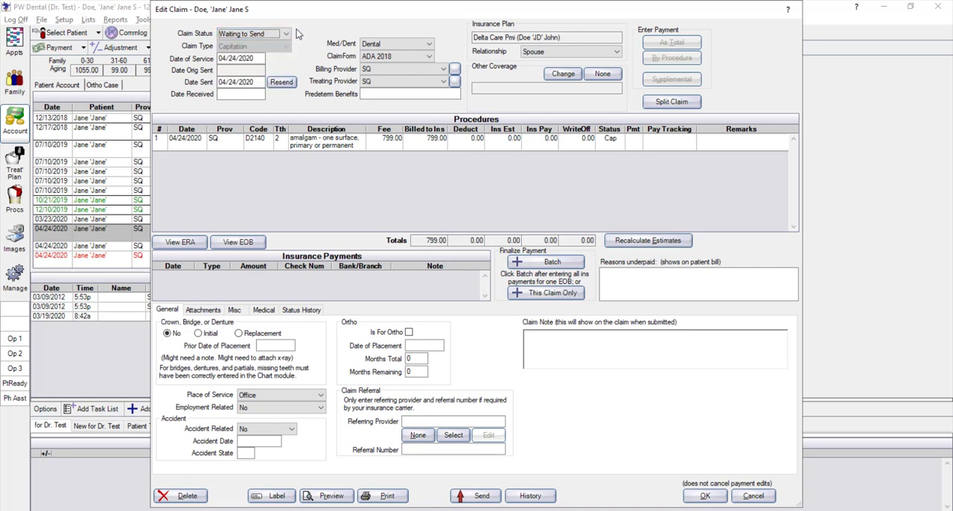
left_click(429, 45)
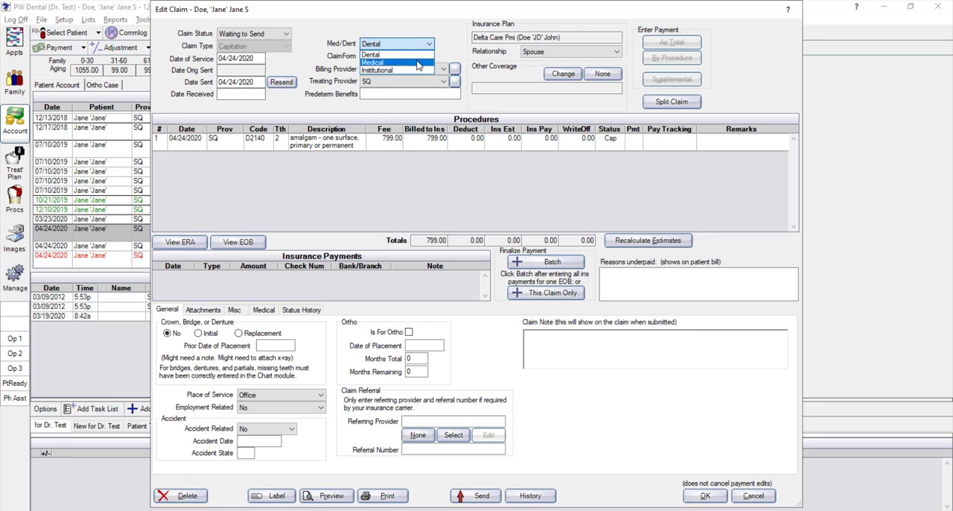
left_click(451, 42)
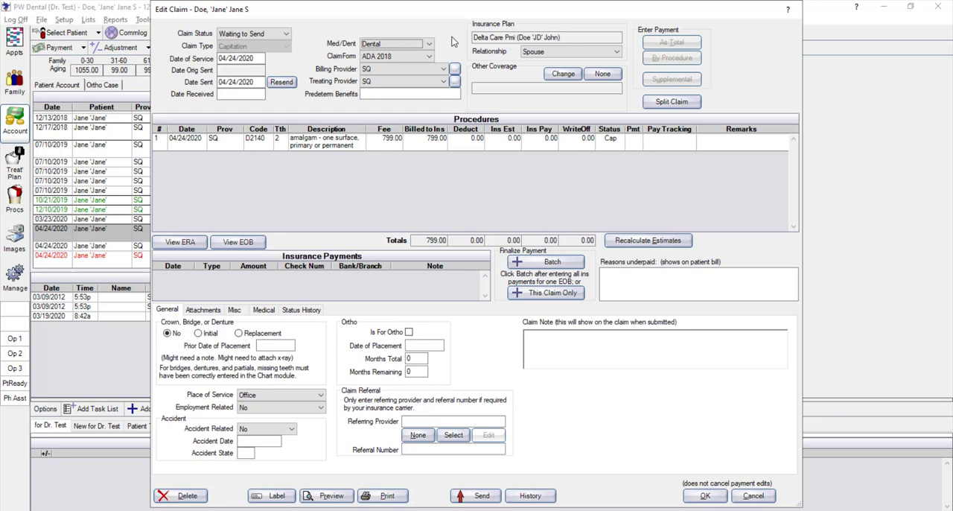
left_click(429, 56)
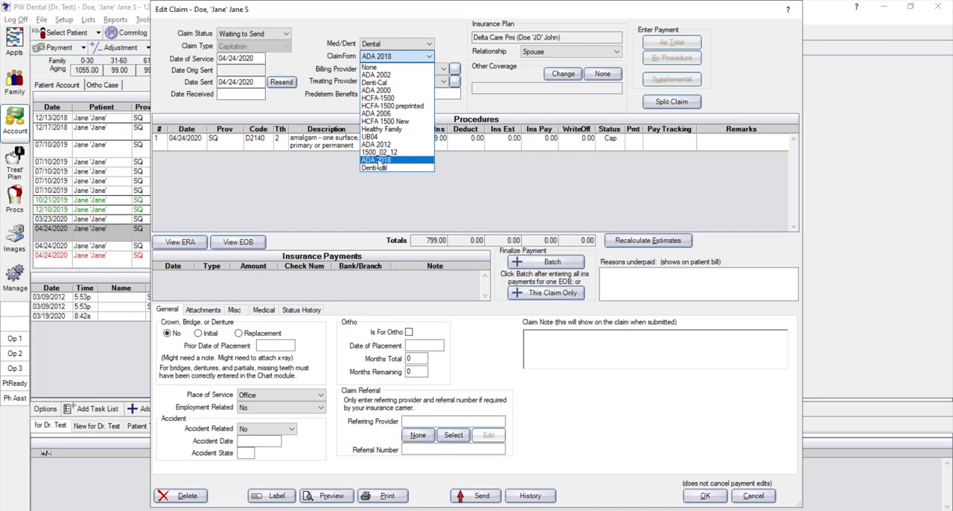
left_click(456, 32)
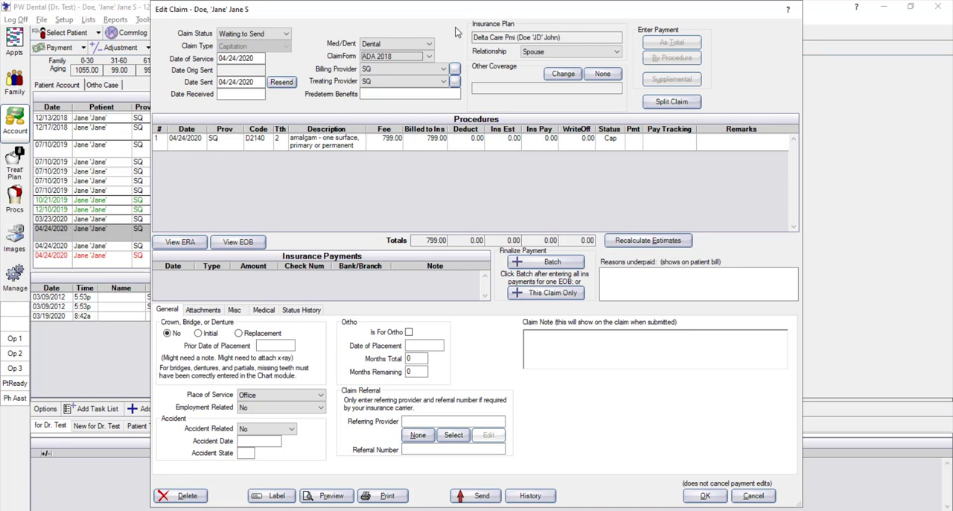
View the billing and treating provider choices on the D2140 amalgam claim, and close the claim without saving it
left_click(420, 69)
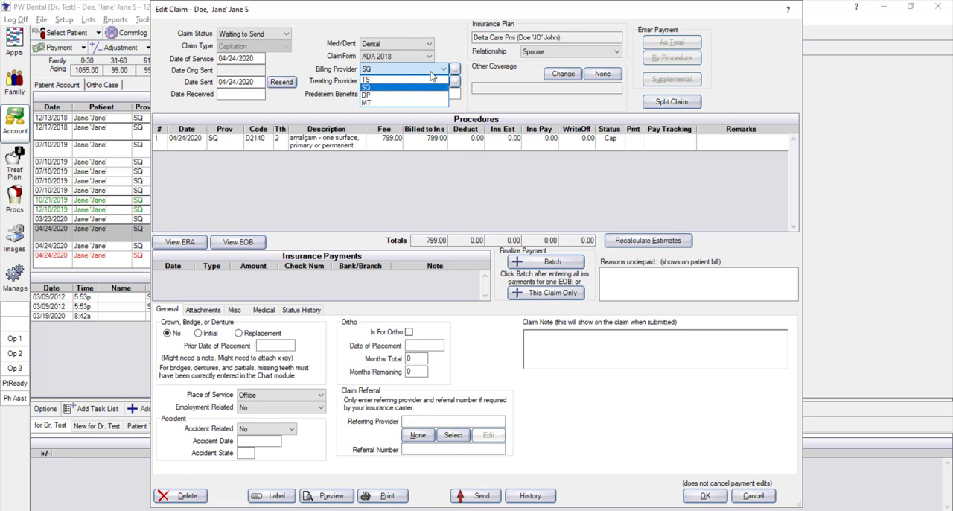
left_click(437, 71)
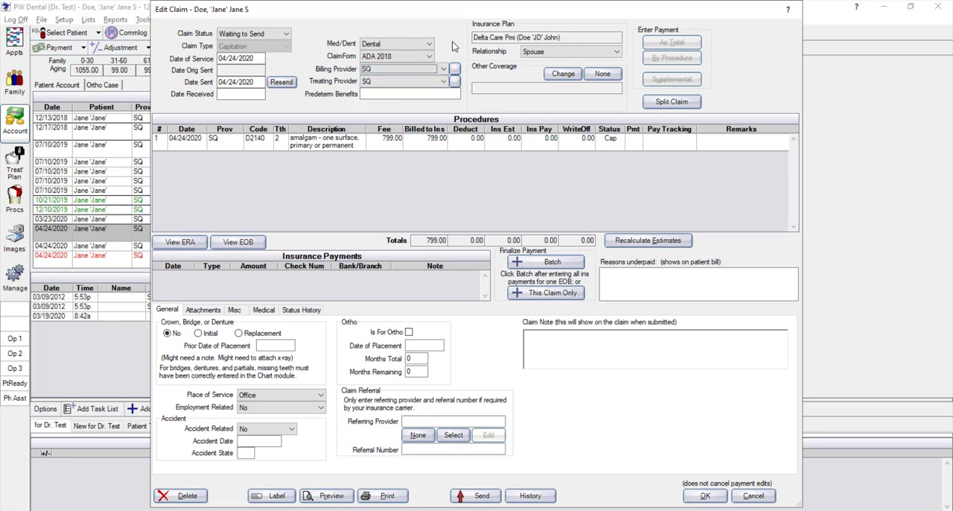
left_click(441, 83)
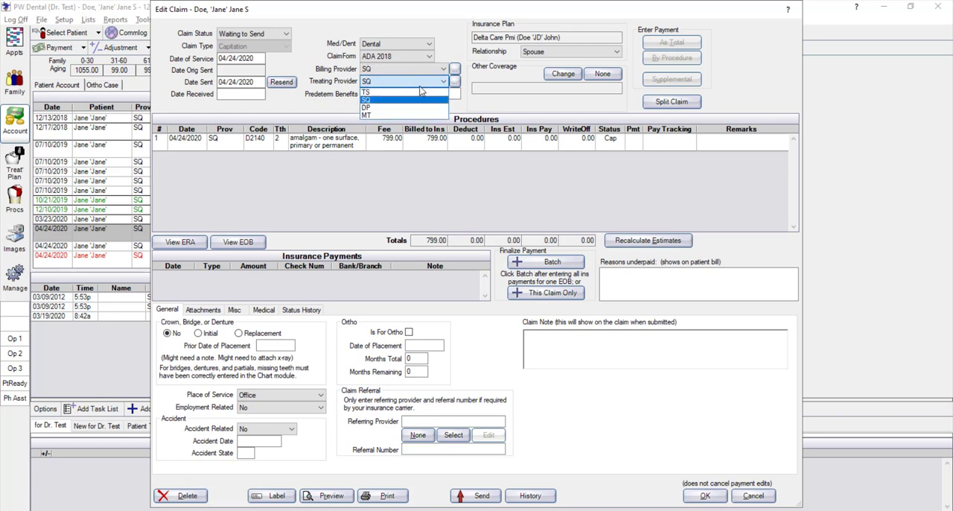
left_click(207, 140)
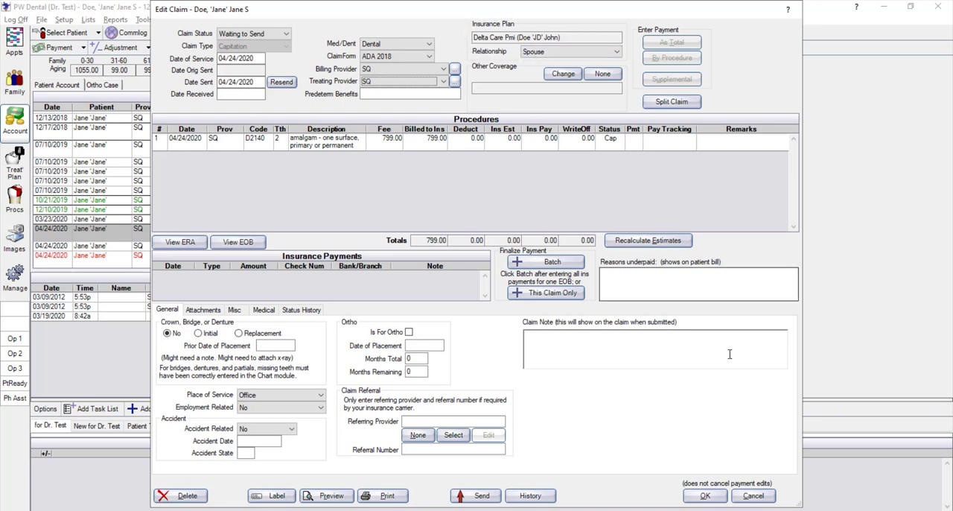
left_click(753, 495)
Check the patient's insurance plan, preview the claim form for the 04/24/2020 D2750 crown claim, and accept the claim despite missing data
left_click(15, 80)
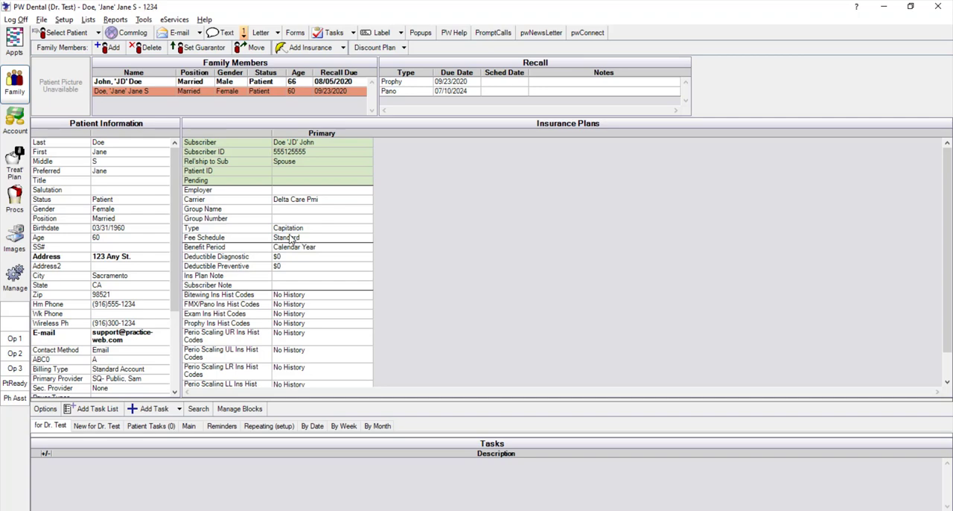
left_click(15, 121)
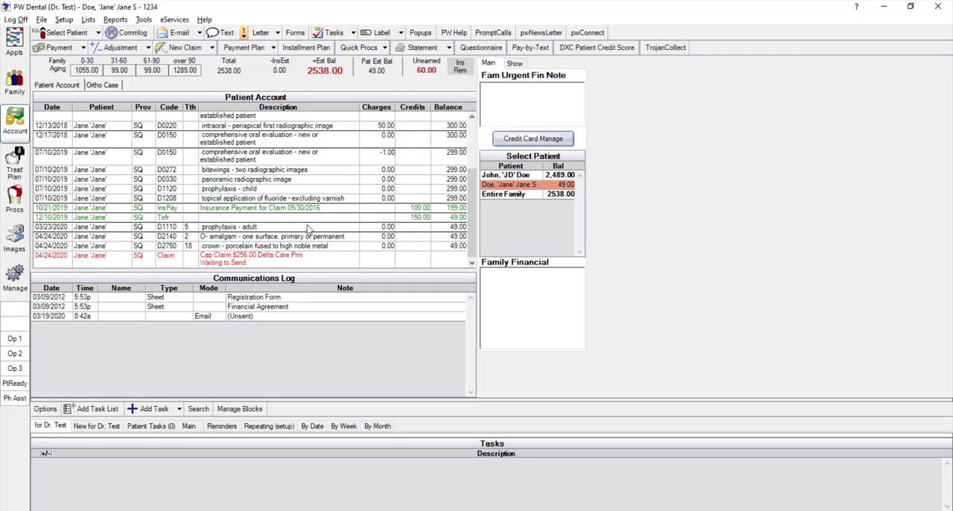
double_click(289, 260)
left_click(339, 495)
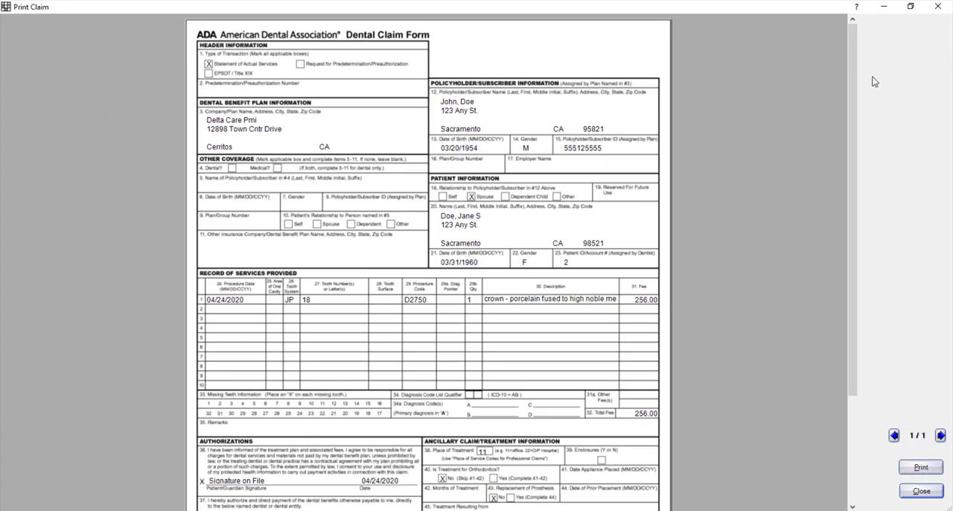
left_click(937, 9)
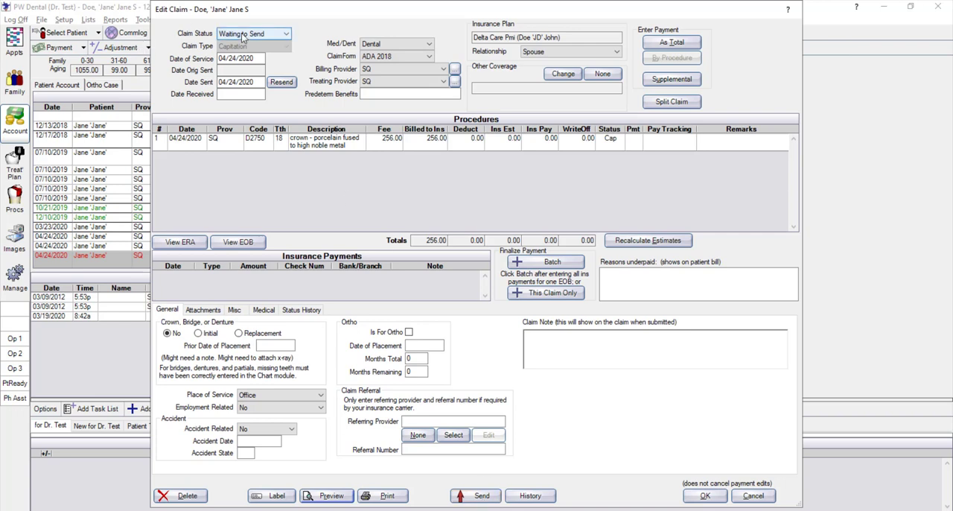
left_click(702, 496)
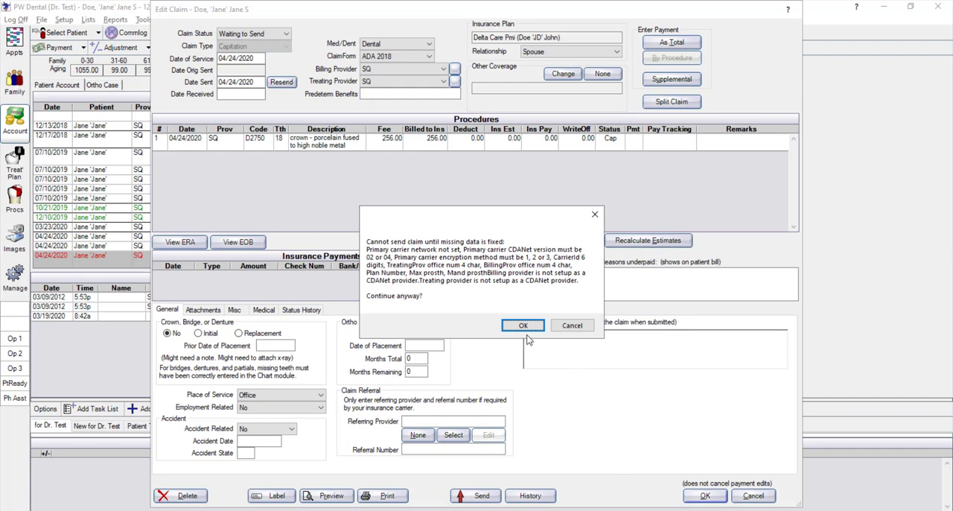
left_click(522, 328)
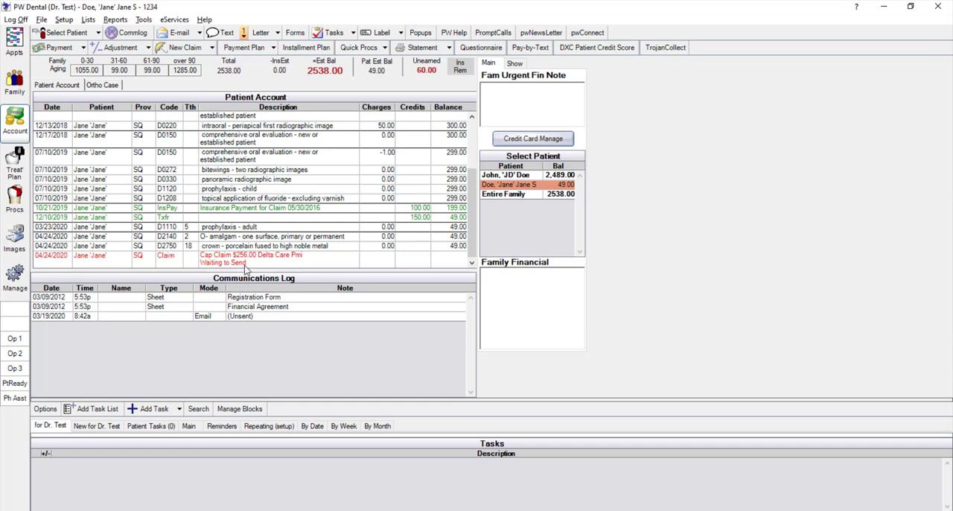
Reopen the 04/24/2020 Delta Care Pmi claim from the patient's account and accept it again without changes
double_click(254, 260)
left_click(707, 496)
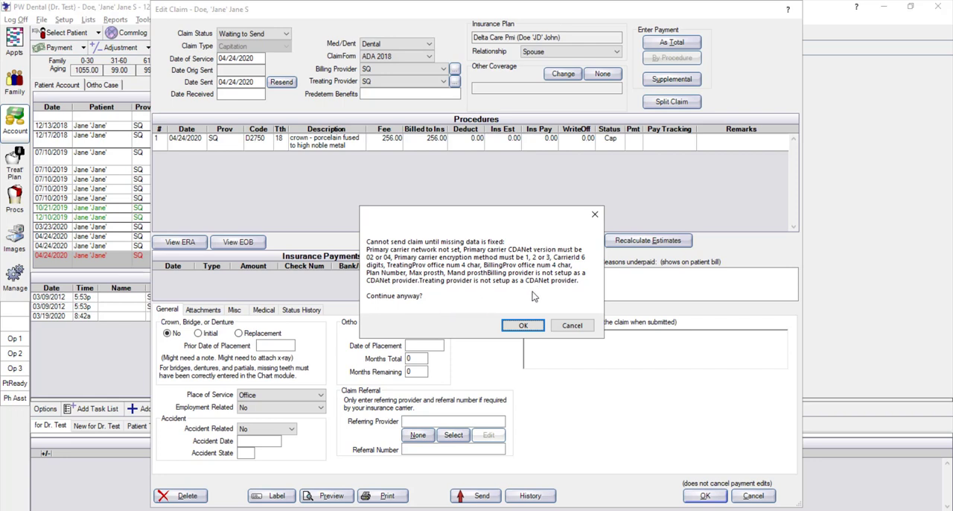
left_click(524, 332)
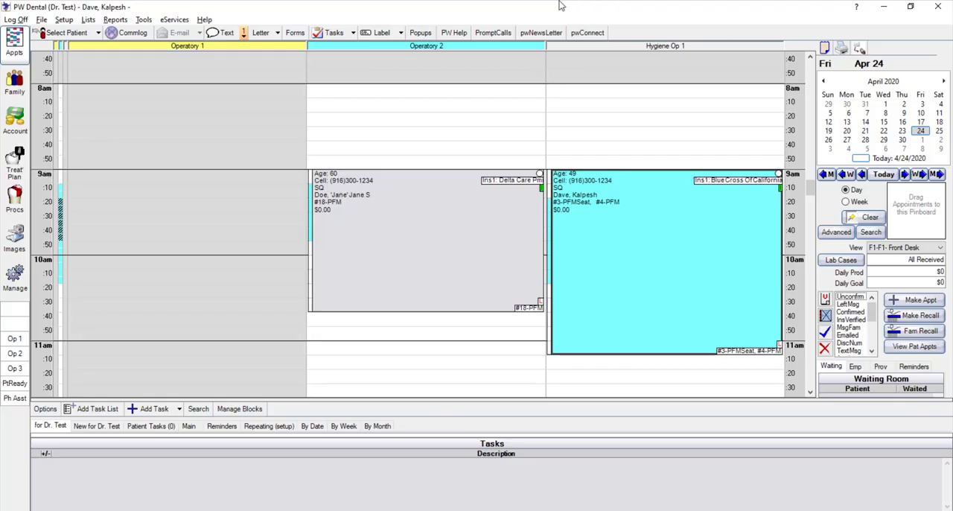
Select the patient booked in Hygiene Op 1 on April 24 and review their primary and secondary insurance plans
left_click(72, 33)
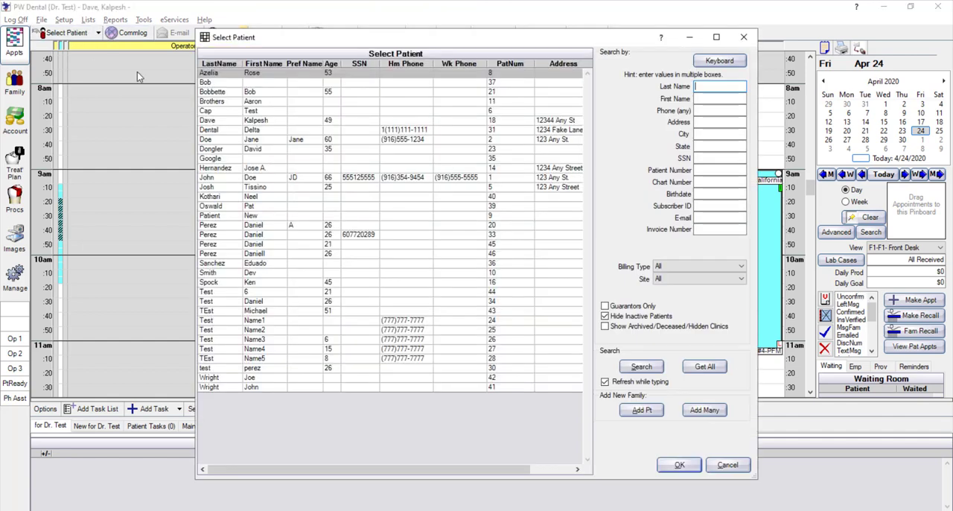
left_click(224, 130)
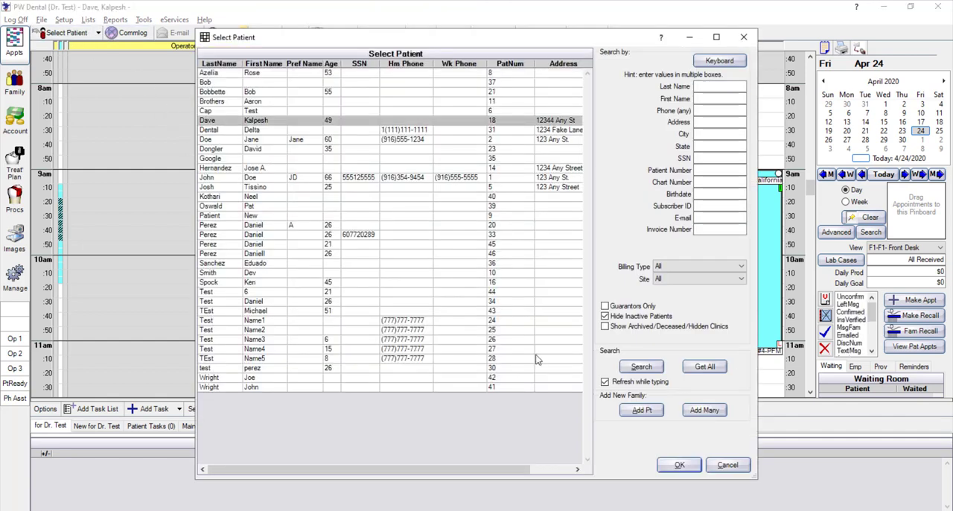
left_click(679, 465)
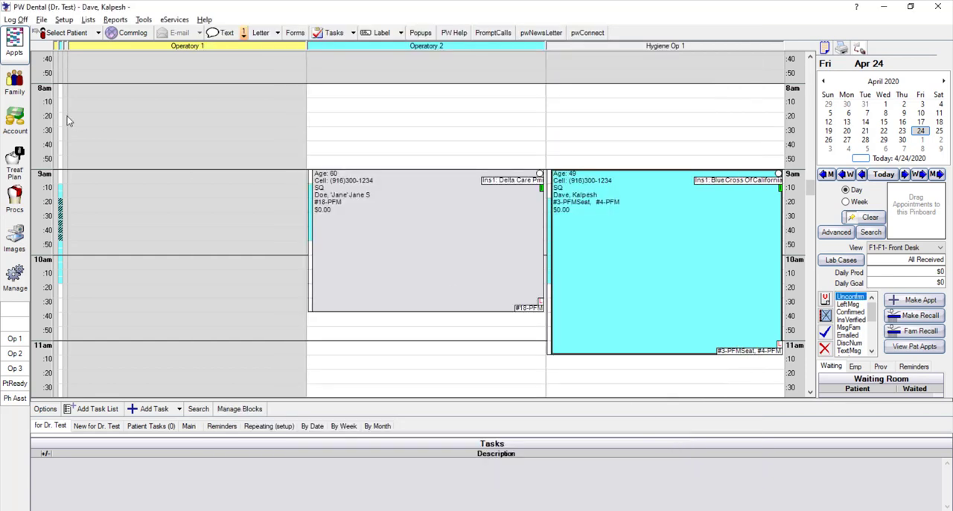
left_click(5, 91)
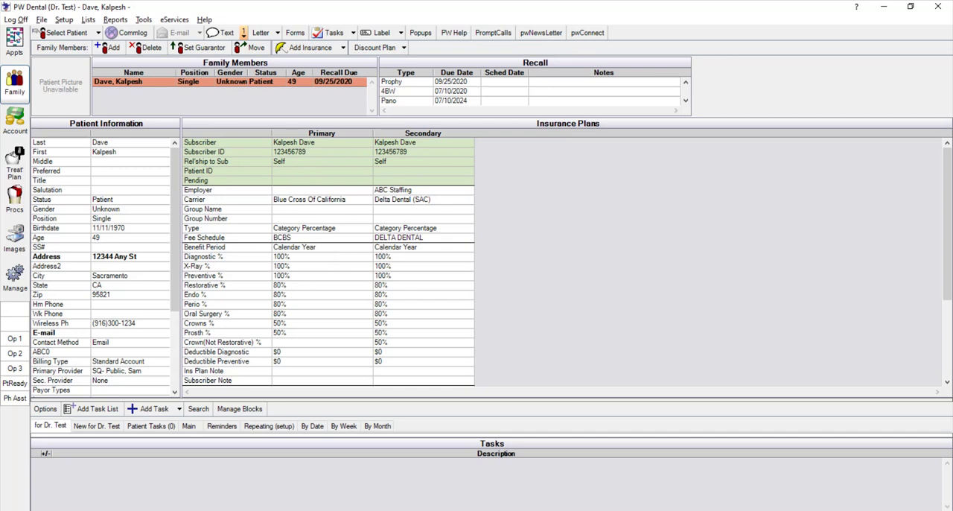
Set the patient's #3-PFMSeat, #4-PFM appointment in Hygiene Op 1 on April 24 as complete and open their account
left_click(9, 52)
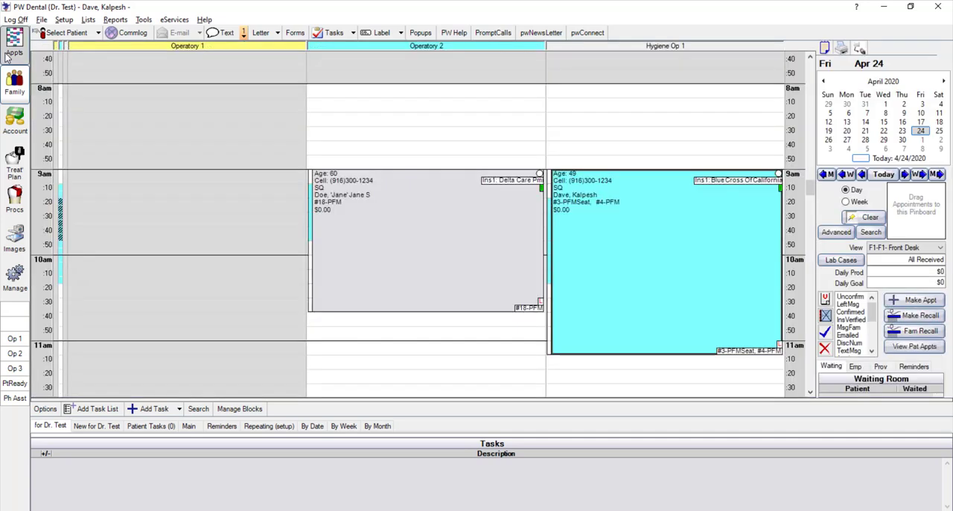
right_click(613, 216)
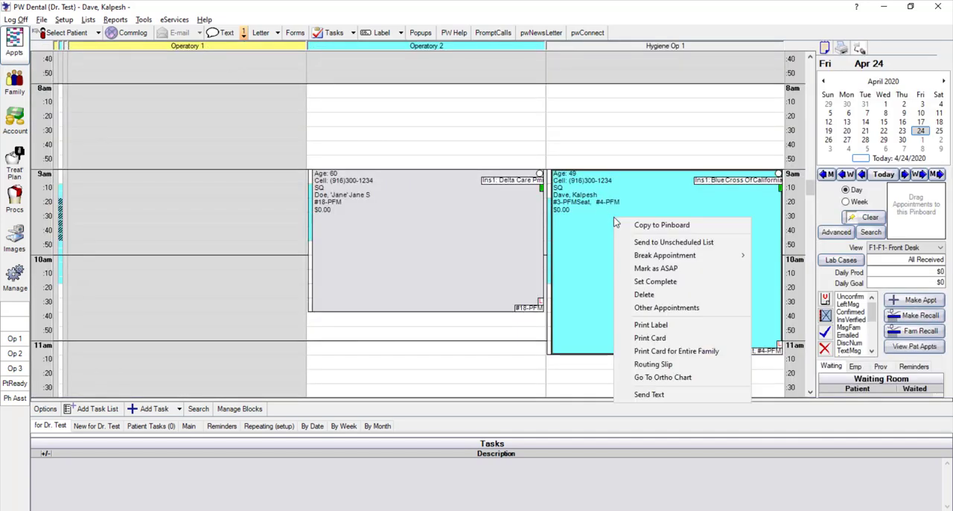
left_click(655, 286)
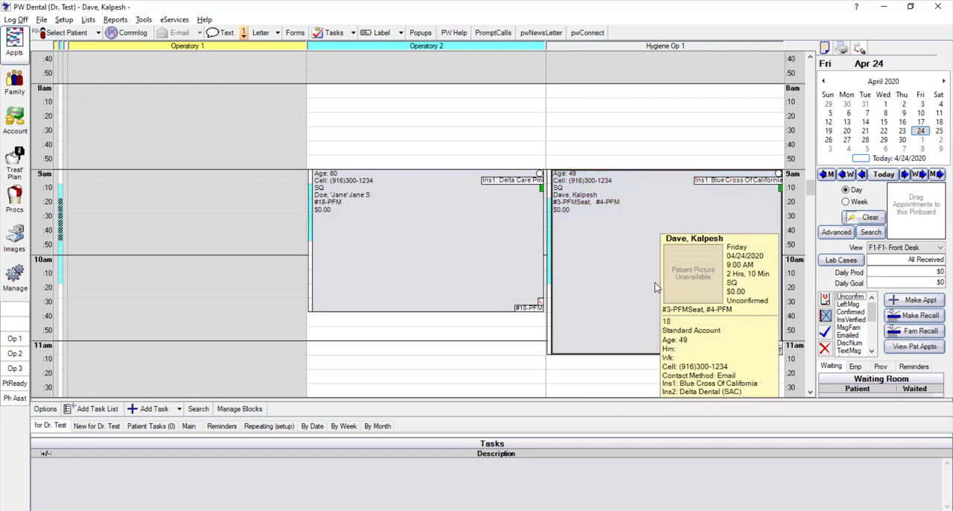
left_click(7, 124)
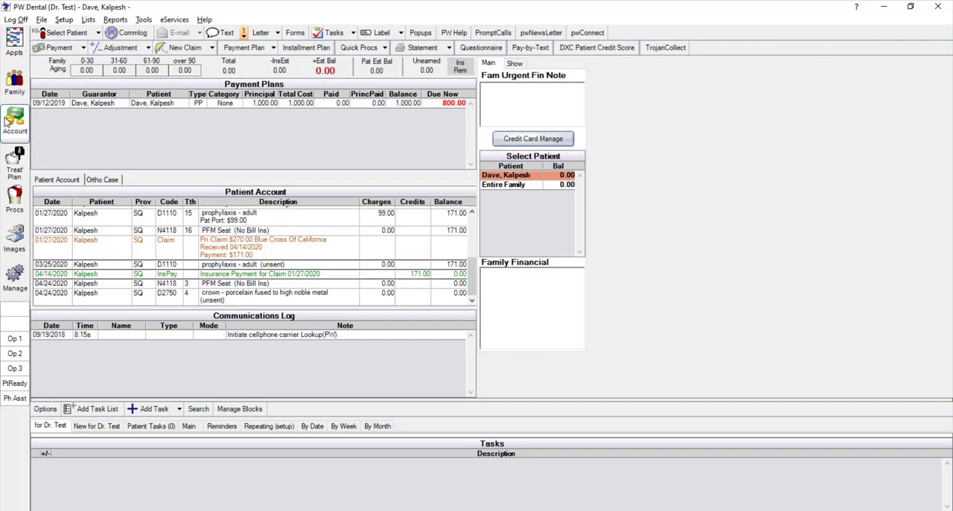
left_click(277, 296)
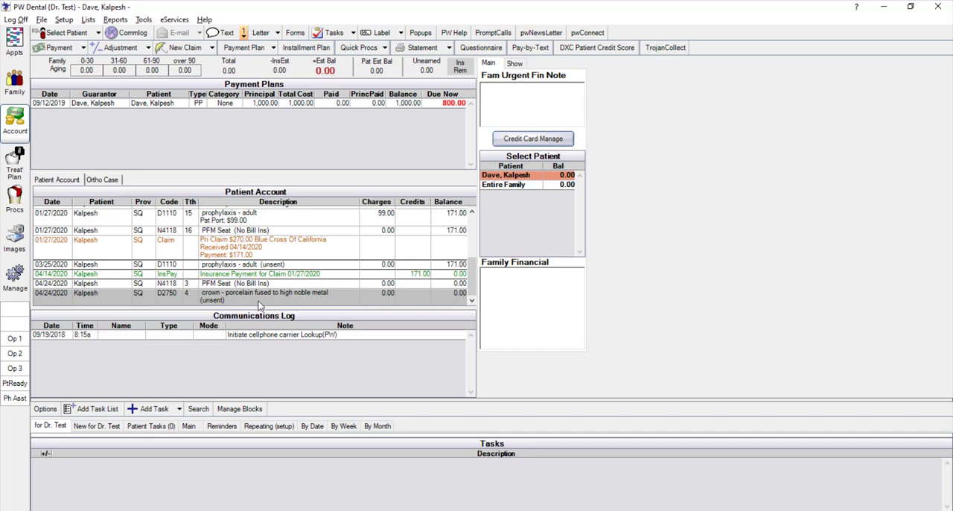
left_click(182, 47)
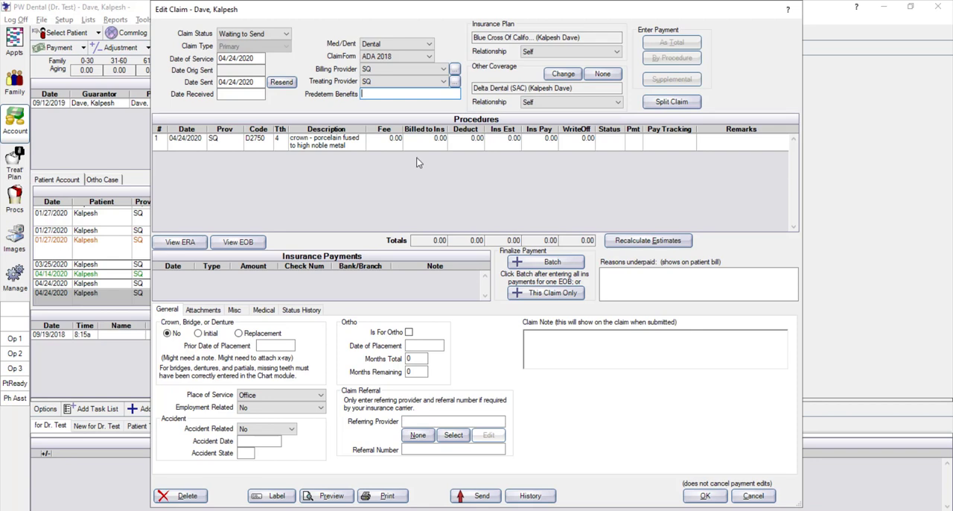
left_click(752, 503)
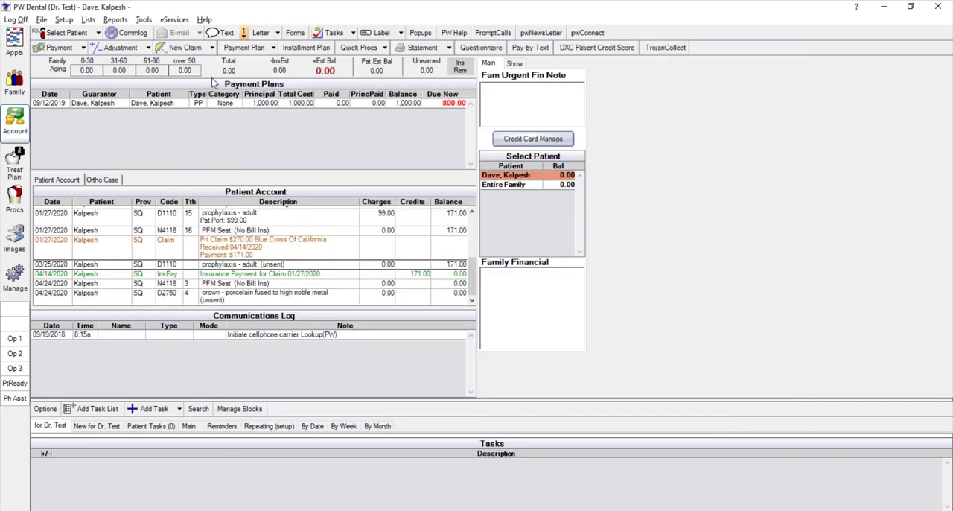
Check the available claim types, and create and save an insurance claim for the 04/24/2020 D2750 crown on tooth 4
left_click(211, 47)
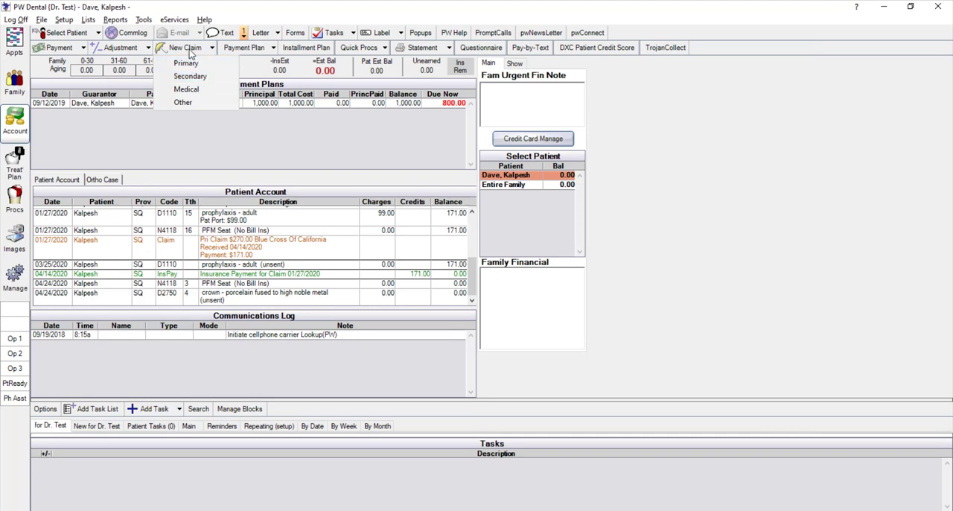
left_click(287, 298)
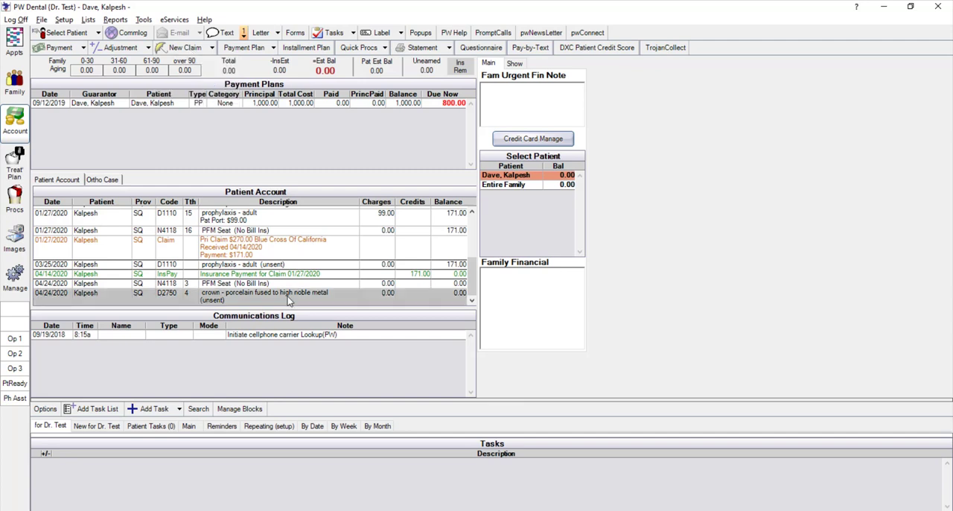
left_click(176, 49)
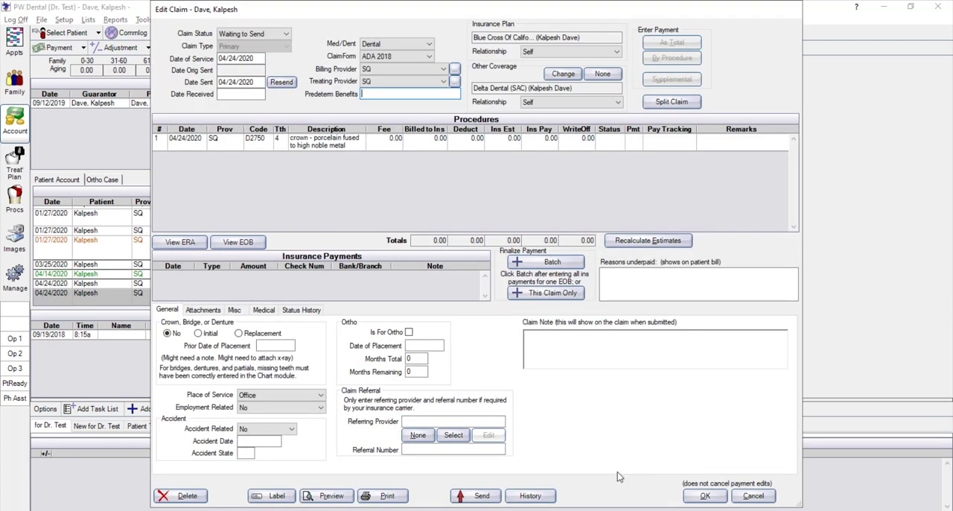
left_click(697, 496)
left_click(519, 330)
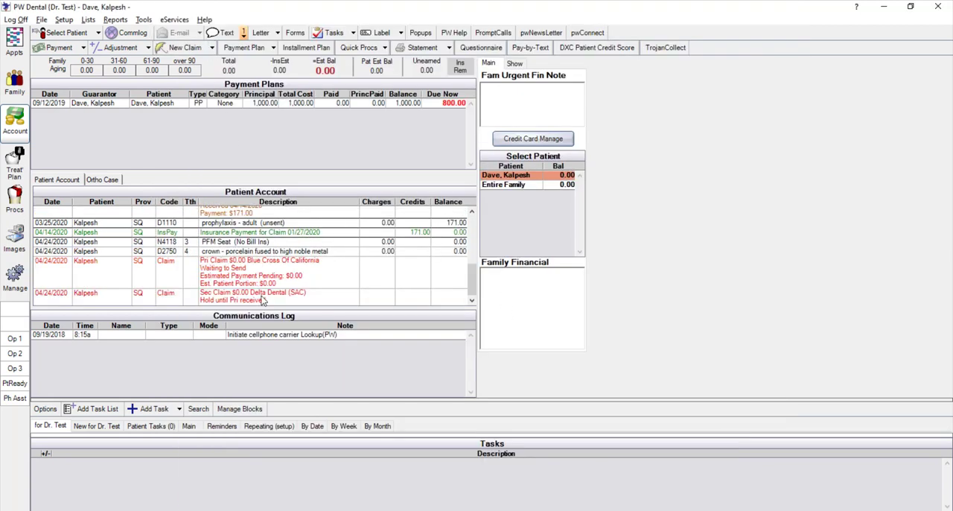
Try to create a separate secondary claim for the 04/24/2020 D2750 crown on tooth 4
left_click(255, 251)
left_click(211, 48)
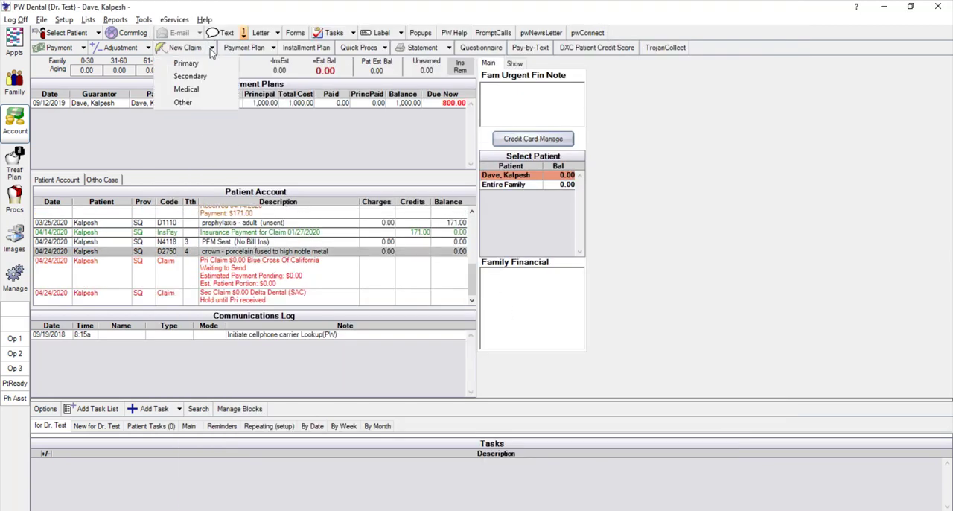
left_click(191, 76)
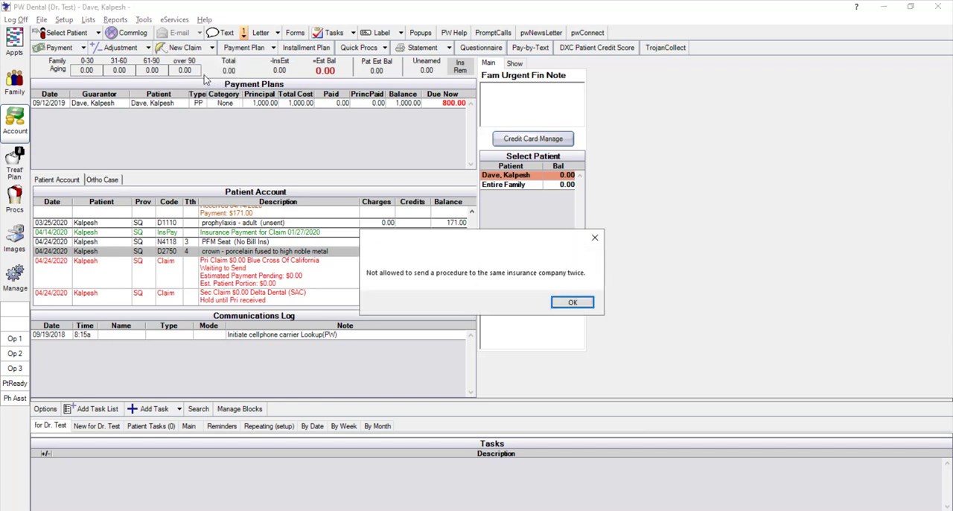
Dismiss the duplicate-claim message and check the 04/24/2020 primary Blue Cross Of California claim in the patient account
left_click(572, 302)
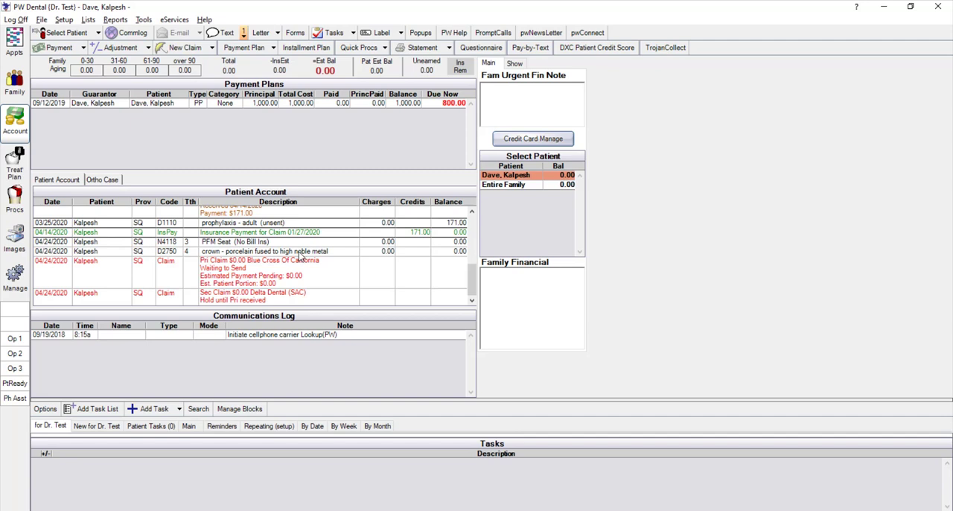
left_click(277, 277)
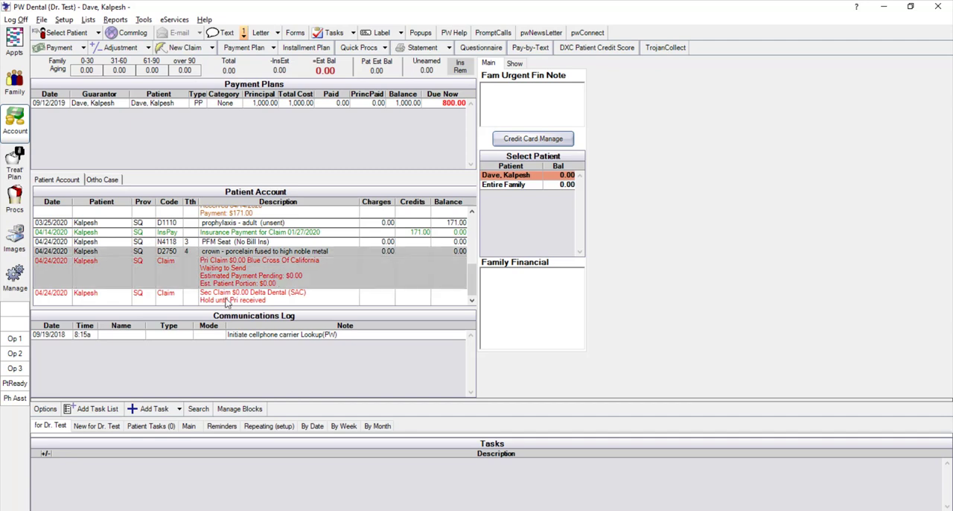
left_click(252, 282)
Print the 12/11/2018 Blue Cross Of California claim from the claims waiting to send, saving it as a PDF named test
left_click(17, 275)
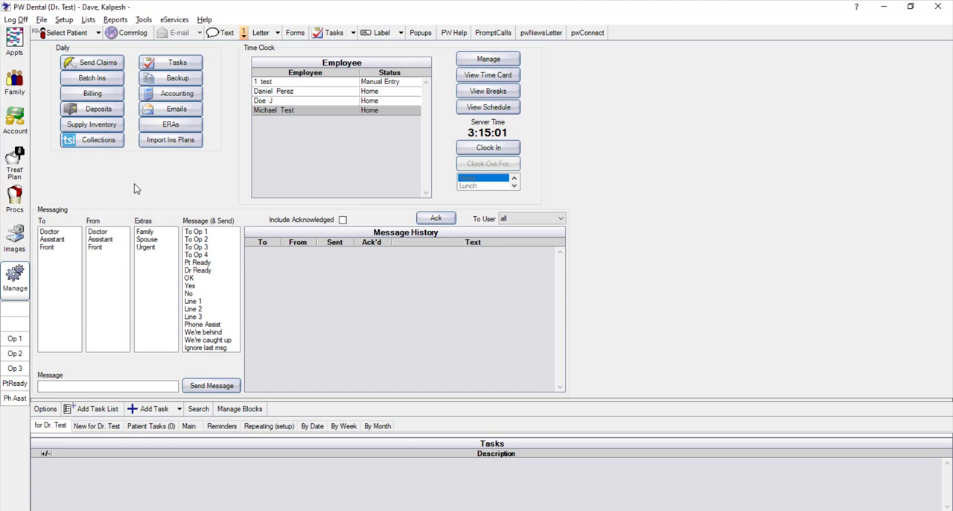
left_click(95, 65)
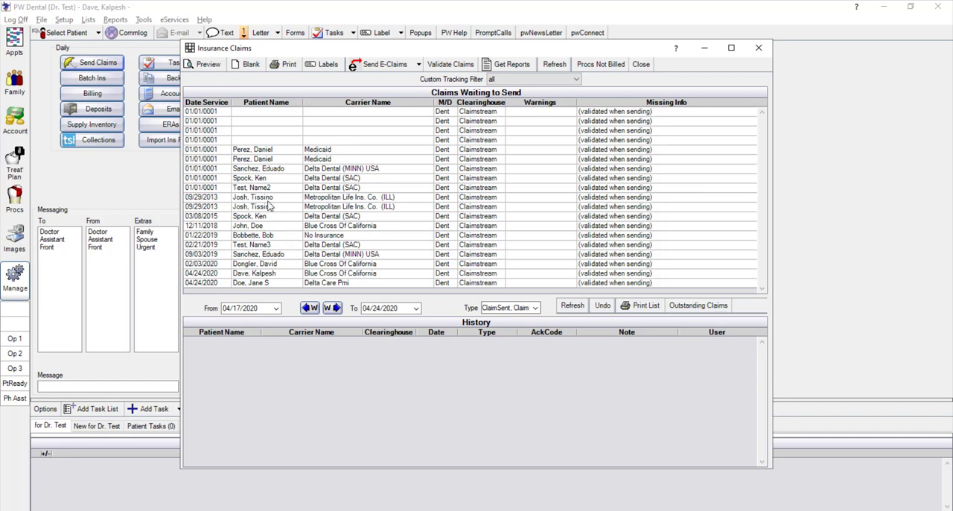
left_click_drag(270, 197, 273, 216)
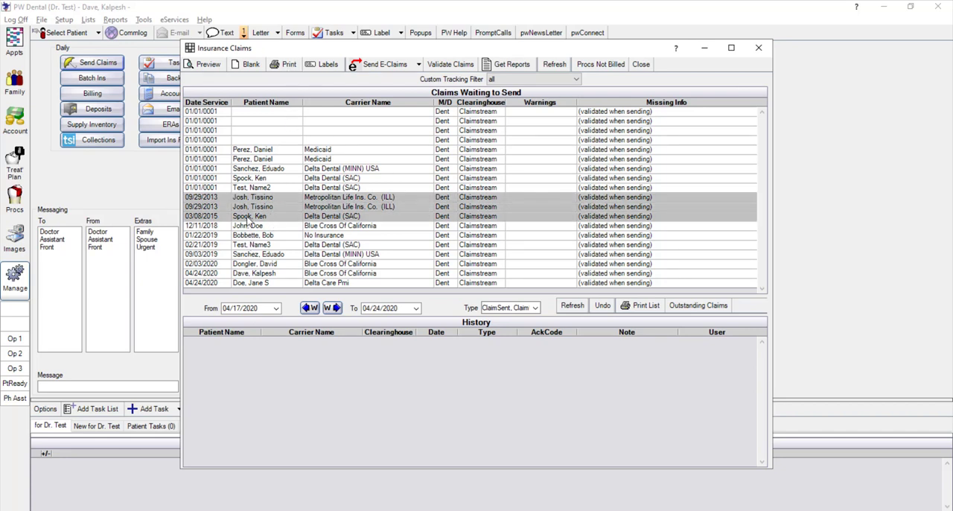
left_click(247, 226)
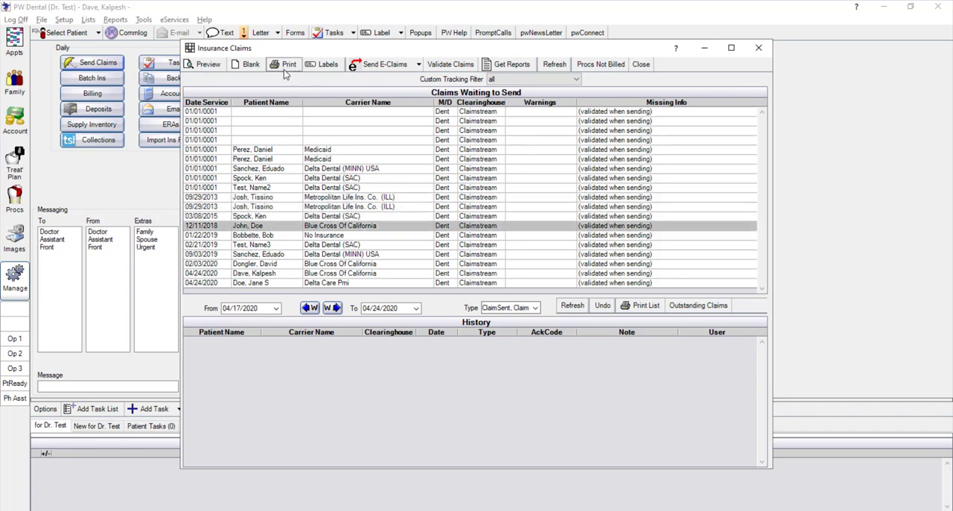
left_click(286, 71)
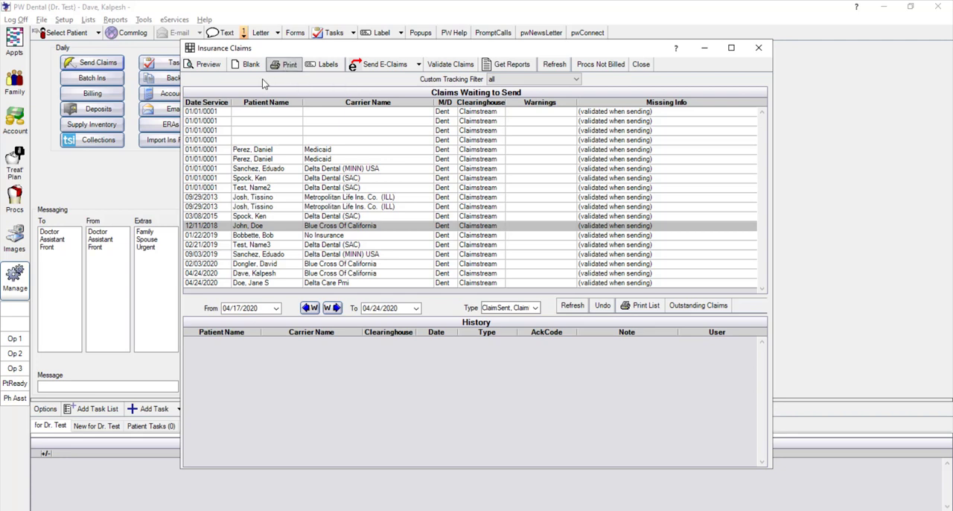
left_click(340, 288)
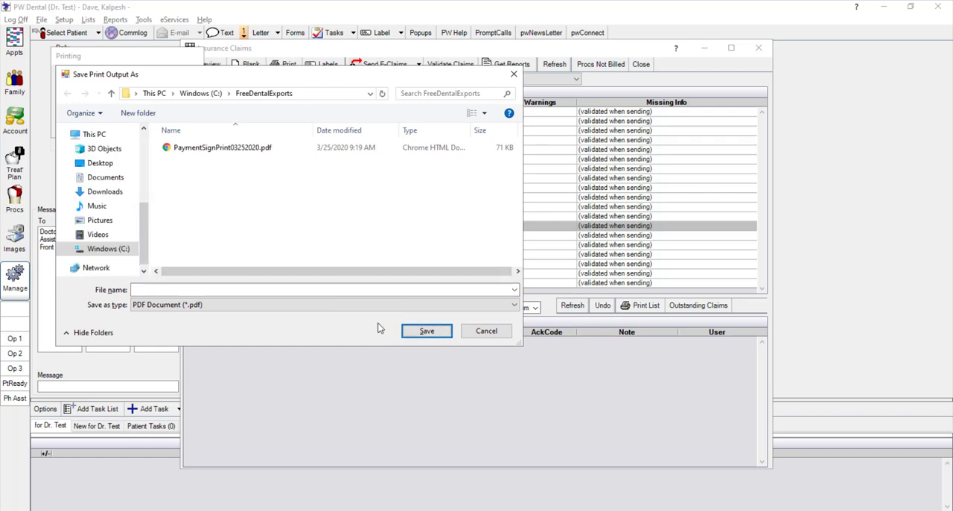
left_click(330, 289)
type("test")
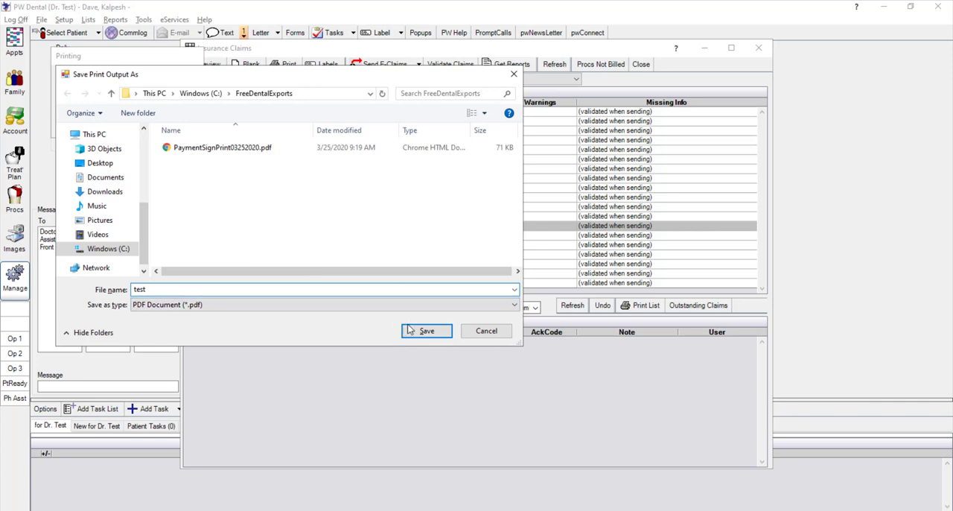
left_click(432, 332)
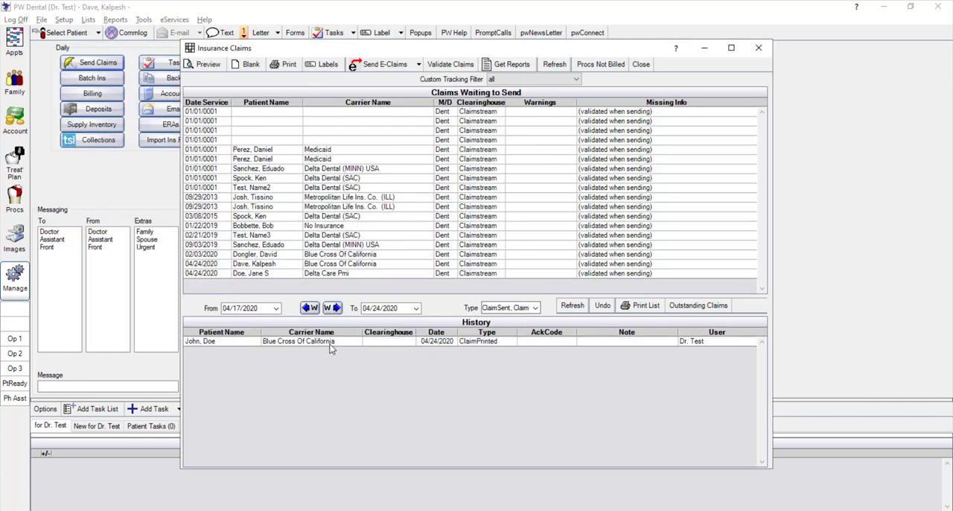
Start sending all waiting claims electronically, cancel at the confirmation and close the claims list
left_click(375, 68)
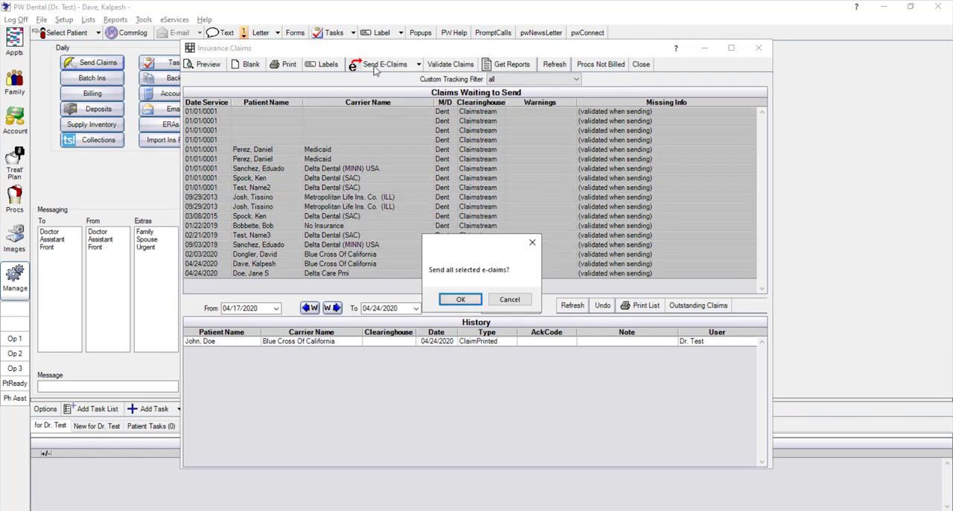
left_click(510, 299)
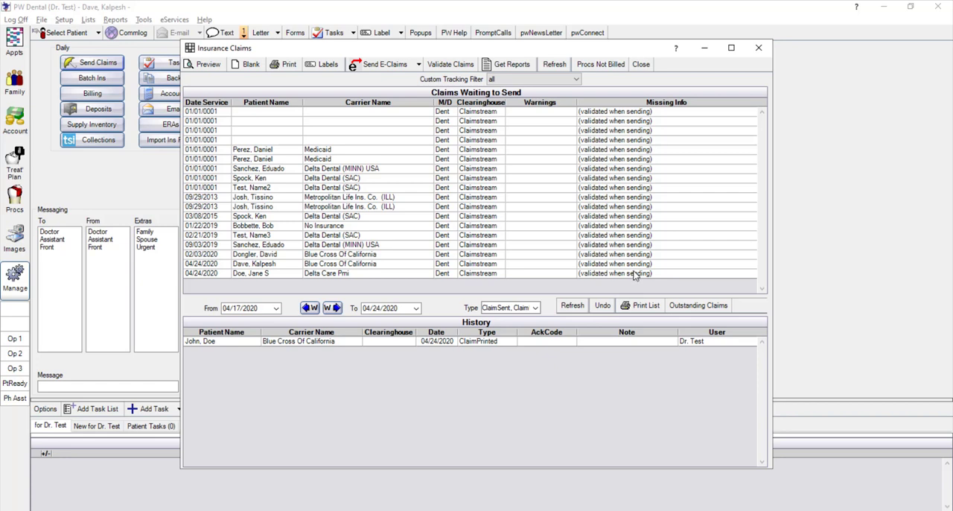
left_click(758, 49)
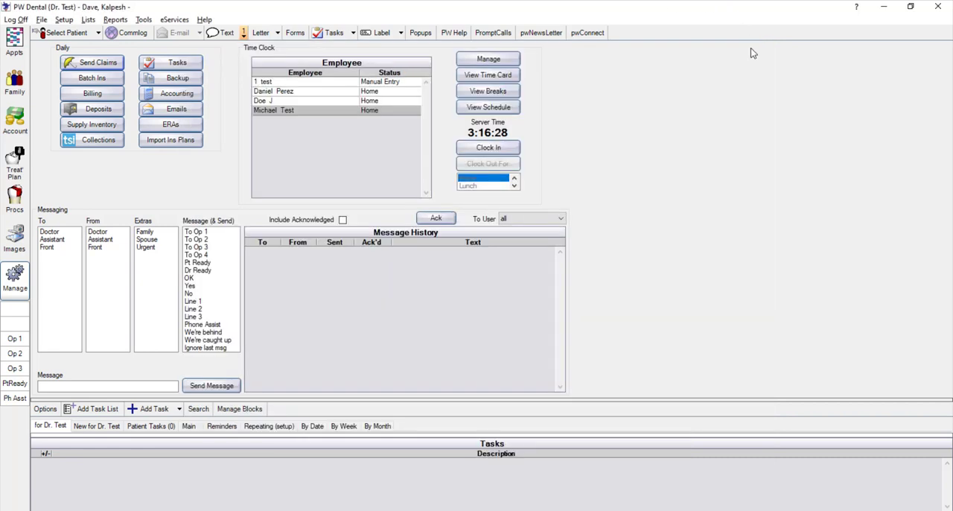
Enable Claims Send window validate on load in the Manage module preferences and save them
left_click(64, 20)
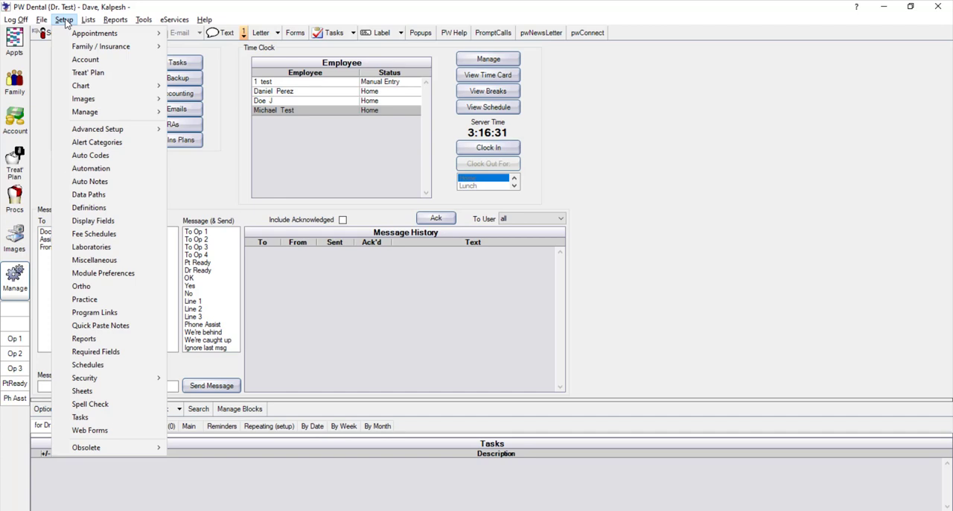
left_click(95, 274)
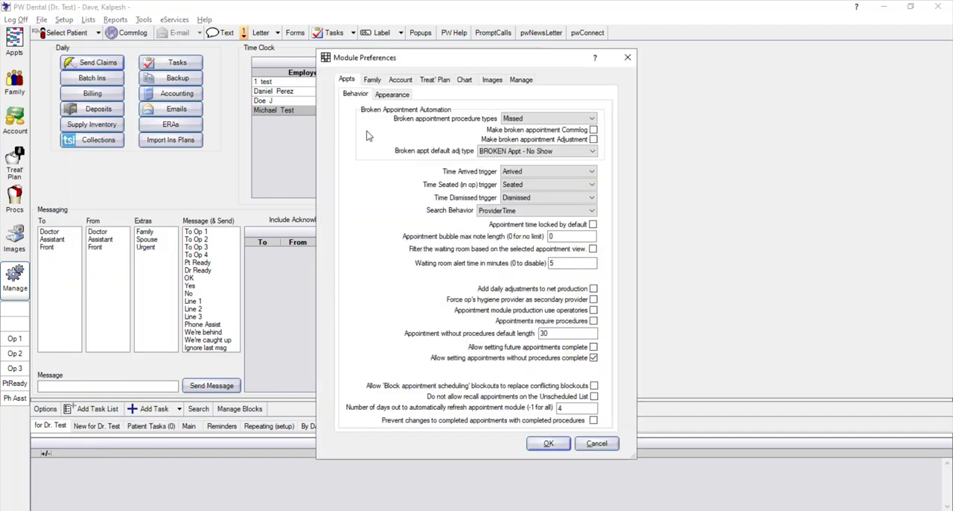
left_click(525, 82)
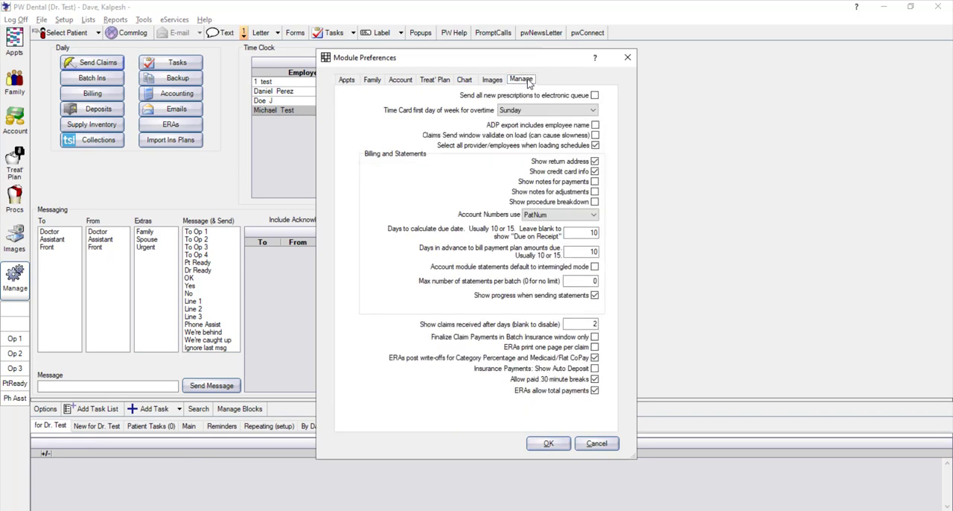
left_click(567, 138)
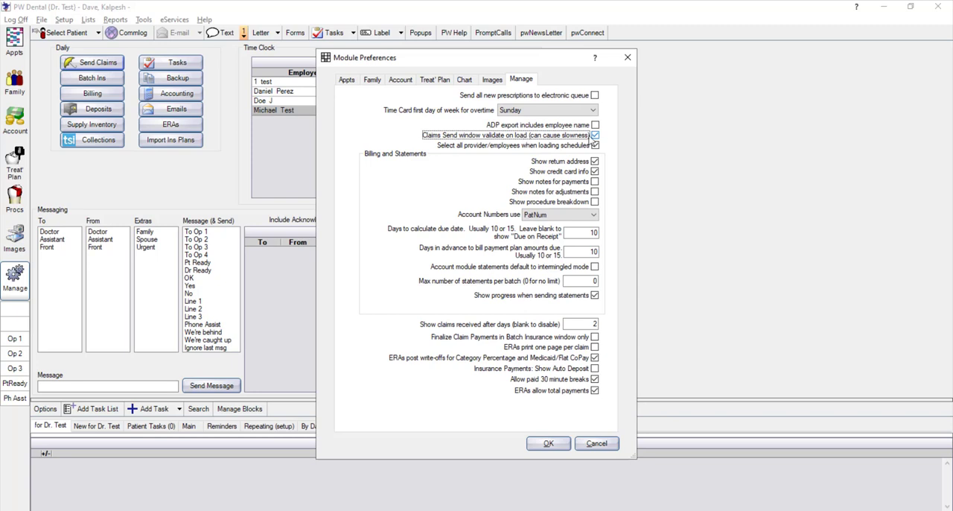
left_click(549, 443)
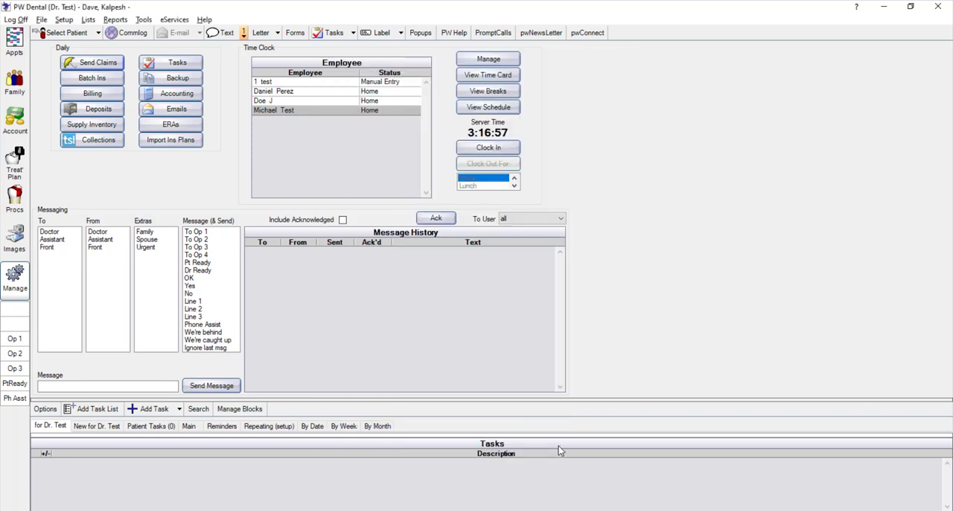
Reopen the claims waiting to send and examine their missing information and the clearinghouses available for e-claims
left_click(95, 67)
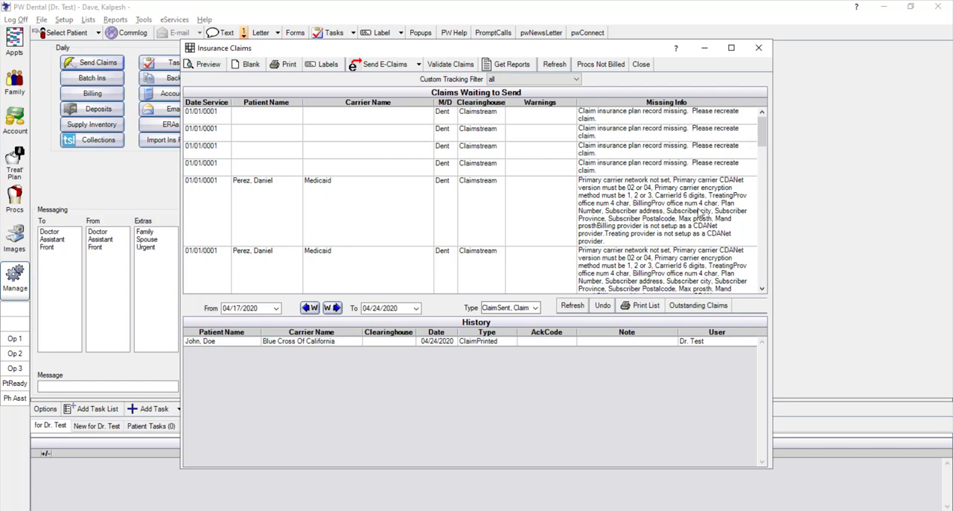
scroll(707, 205, "down", 1)
scroll(707, 206, "down", 3)
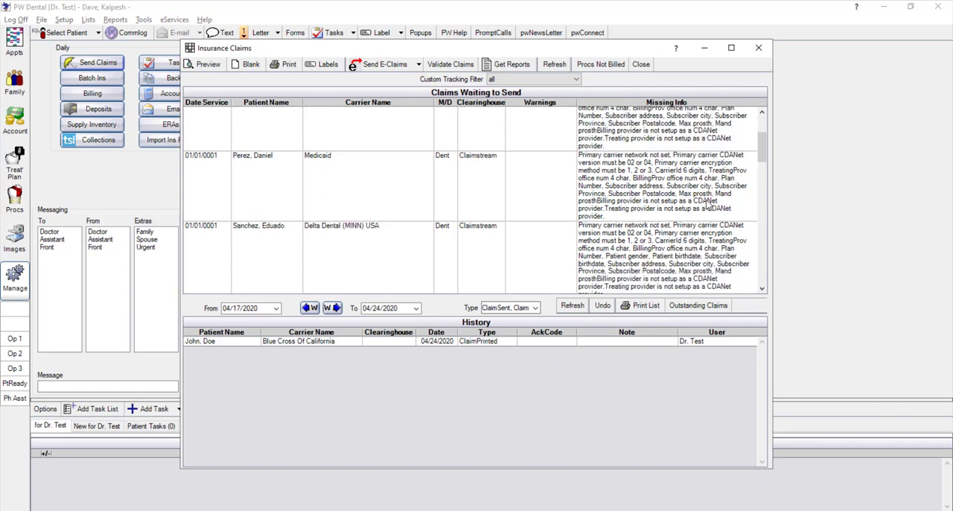
scroll(707, 206, "down", 4)
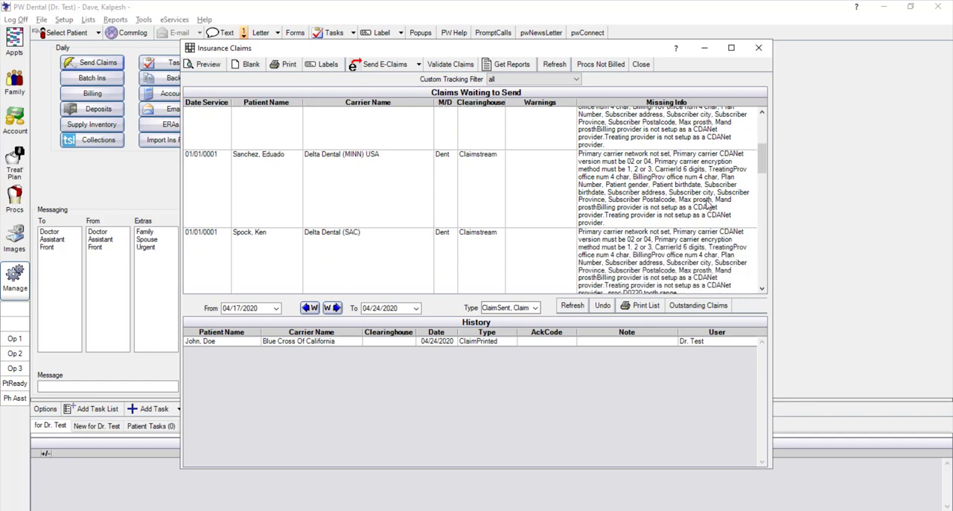
scroll(703, 209, "down", 1)
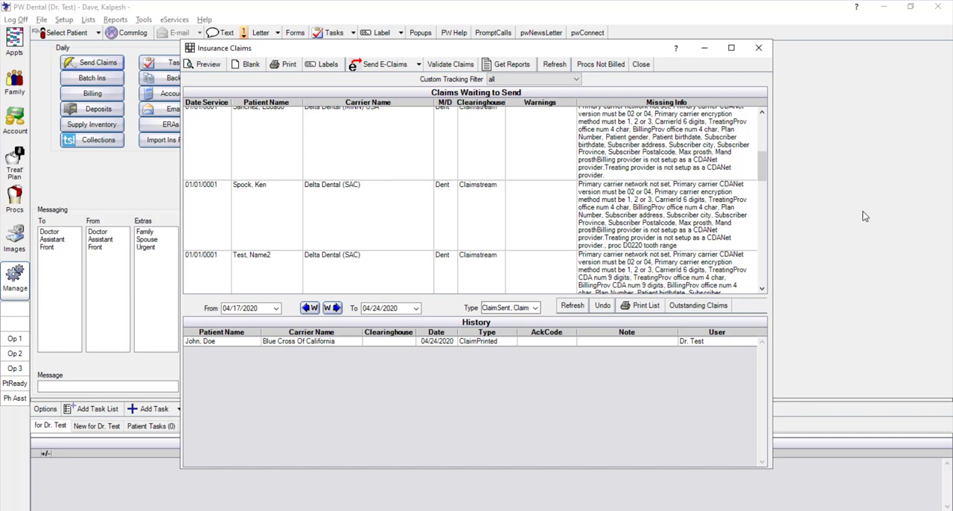
left_click(418, 65)
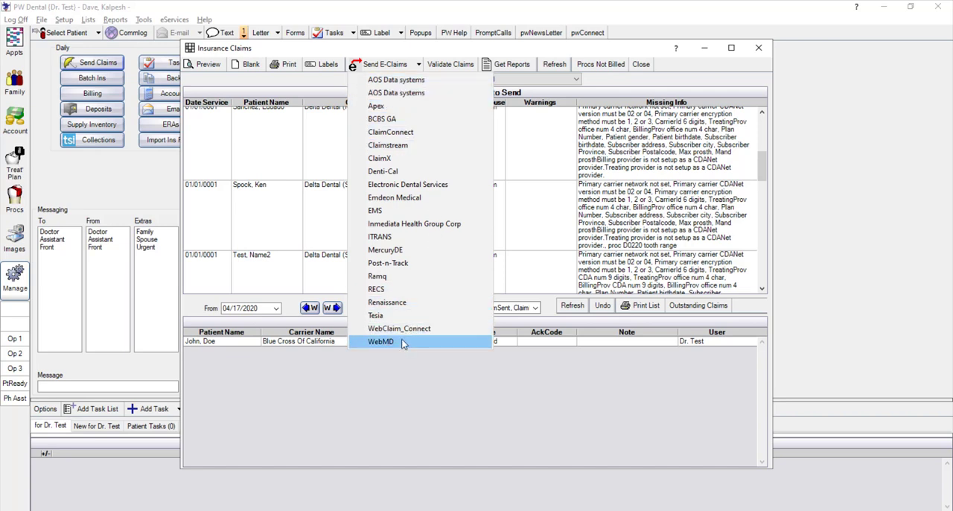
left_click(448, 47)
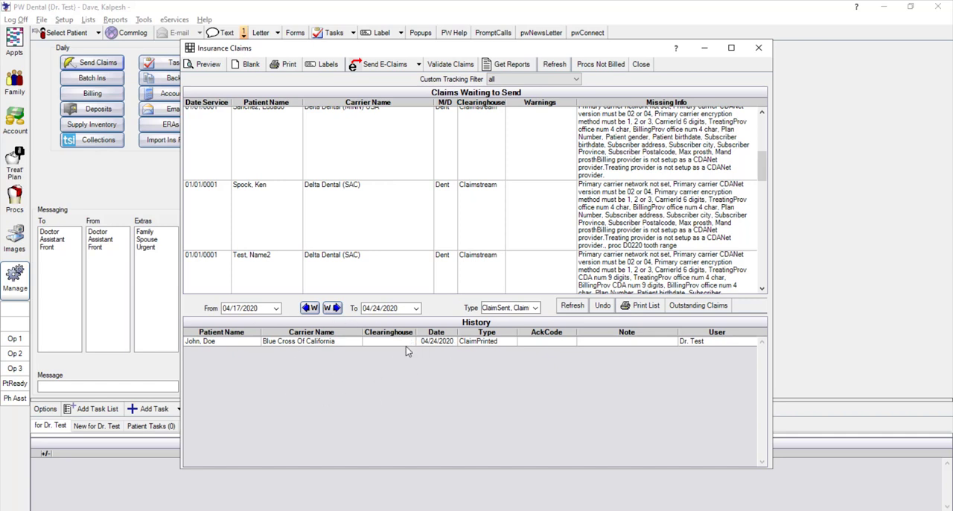
Check the claim history's date range and filter the history by type ERA_835 and by ClaimPrinted
left_click(277, 308)
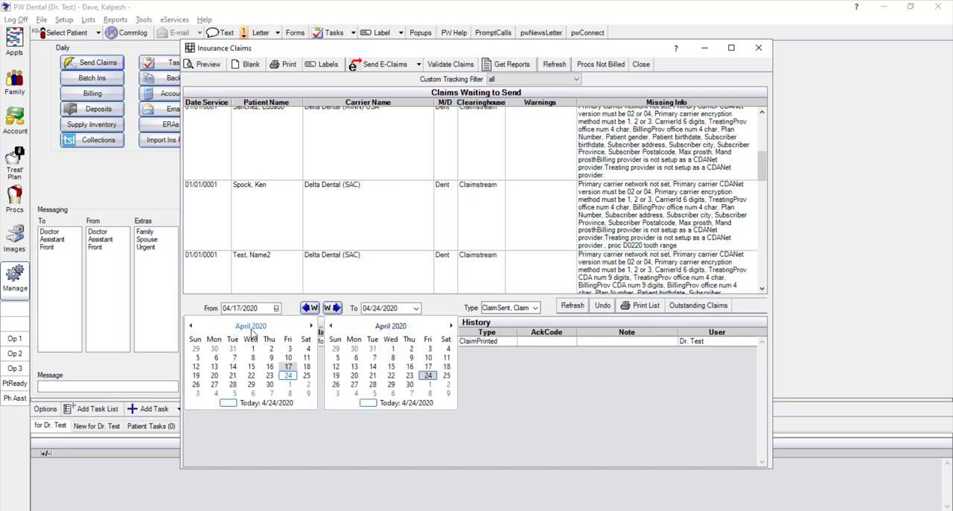
left_click(437, 305)
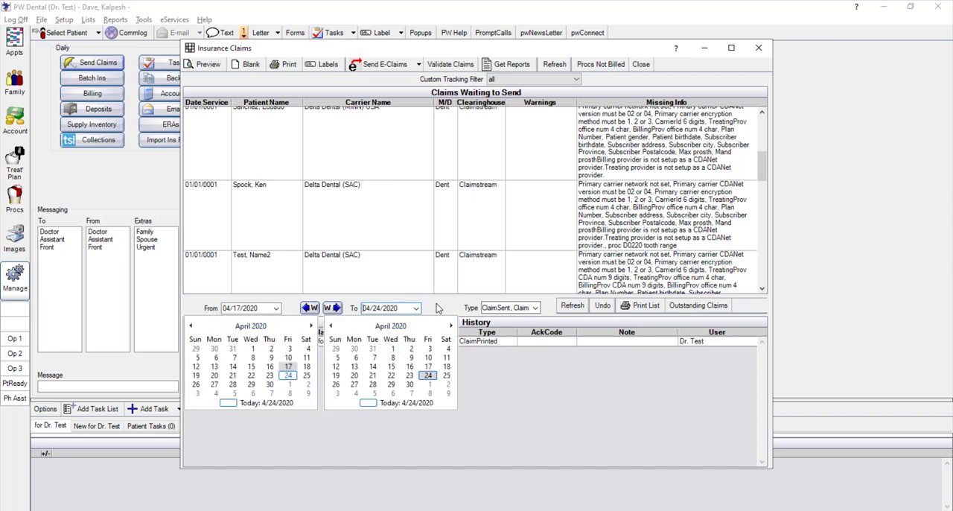
left_click(535, 309)
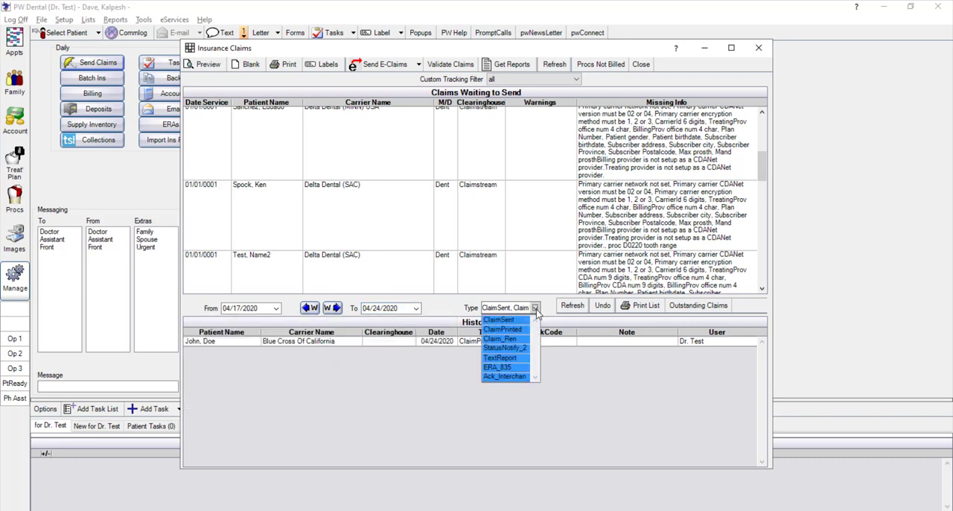
left_click(506, 368)
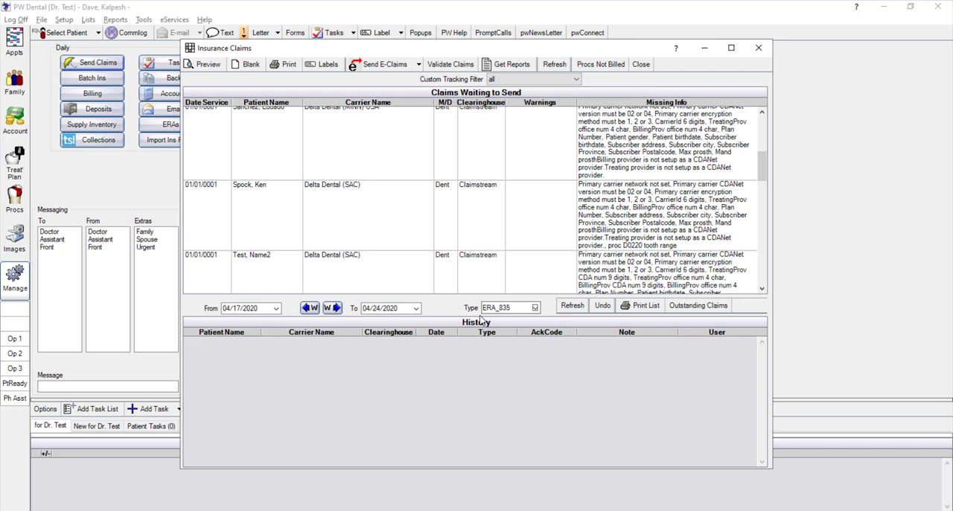
left_click(534, 311)
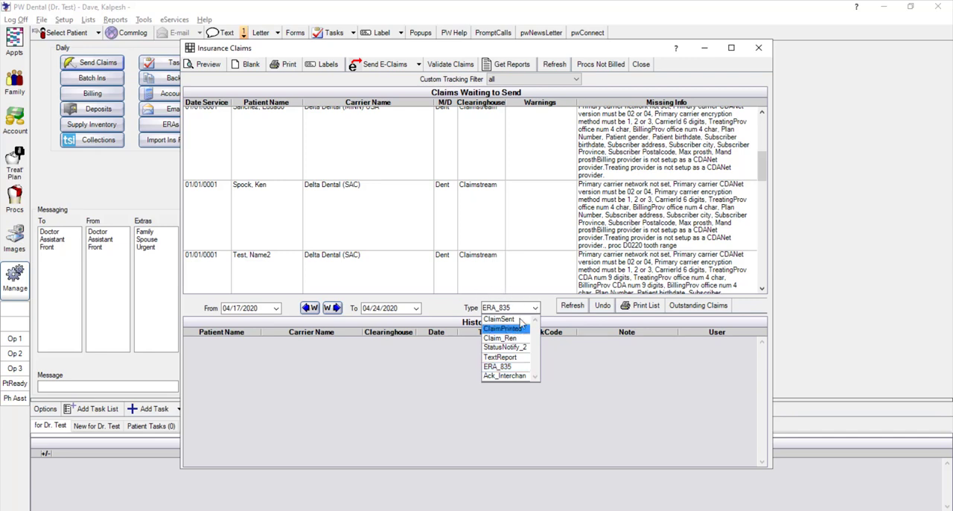
left_click(517, 329)
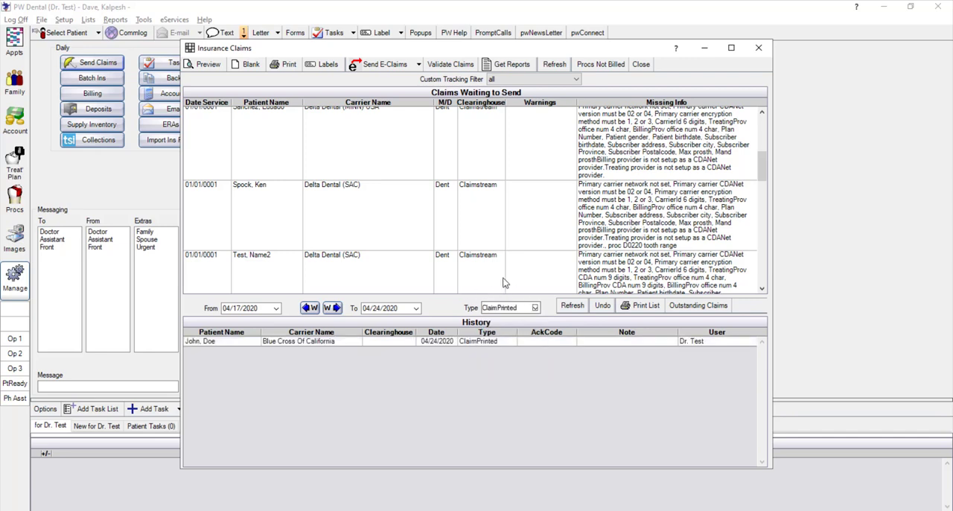
left_click(570, 311)
Review the printed Blue Cross Of California claim in the history and return to the patient's account
double_click(349, 342)
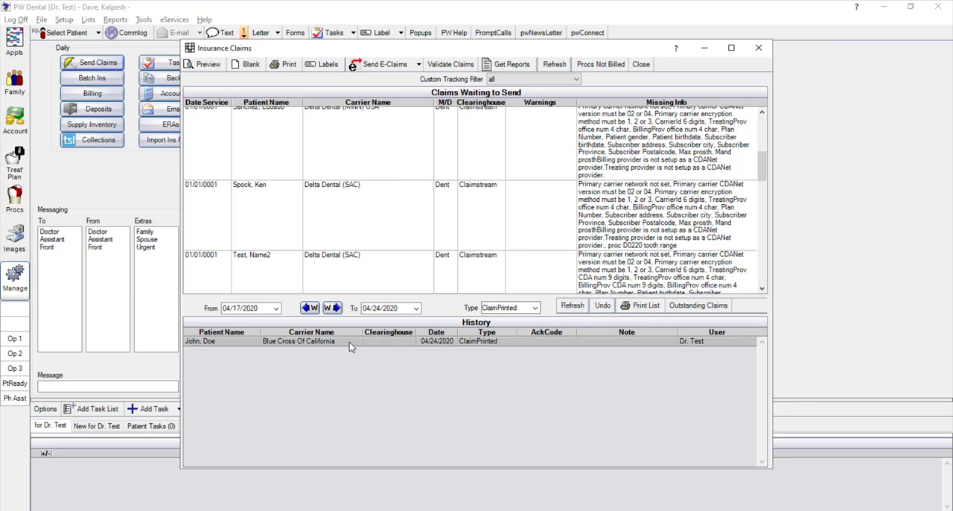
left_click(731, 53)
left_click(674, 67)
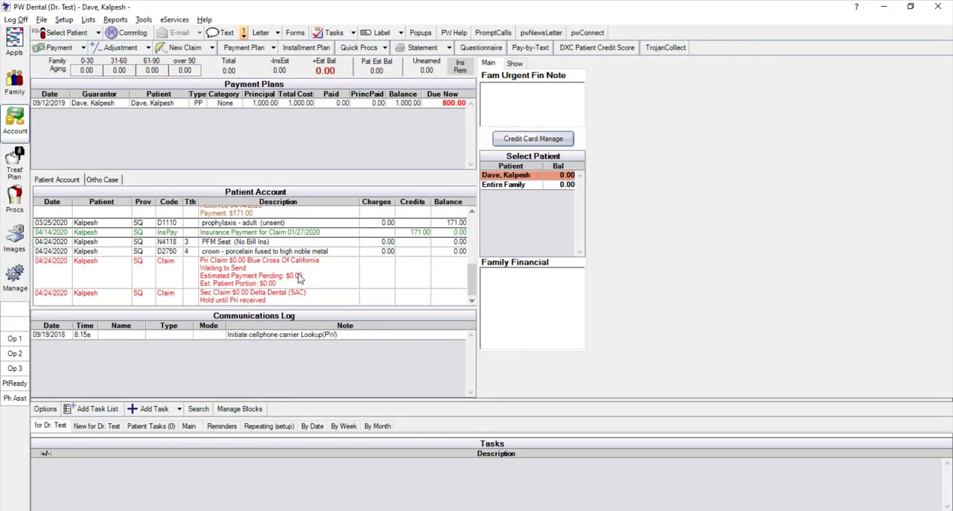
Open the 04/24/2020 primary Blue Cross Of California claim and check the available claim statuses
double_click(299, 277)
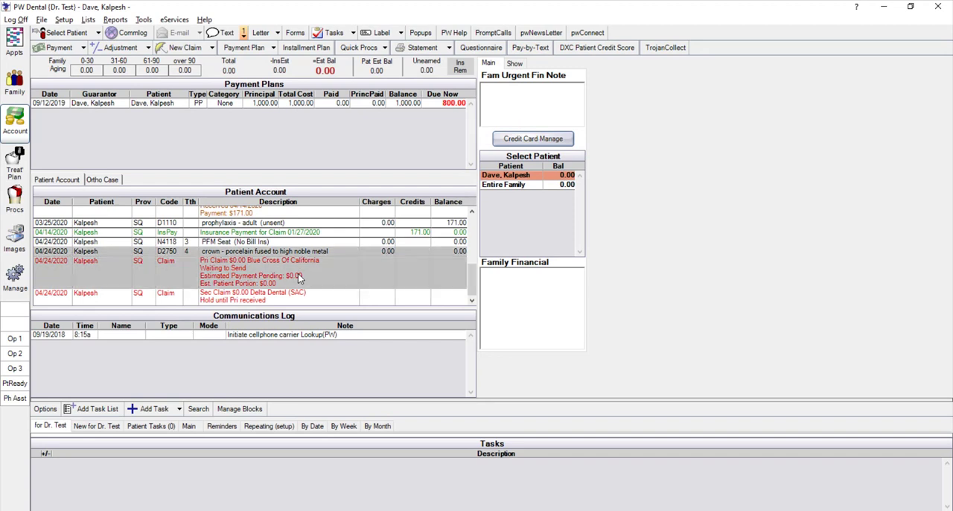
left_click(283, 36)
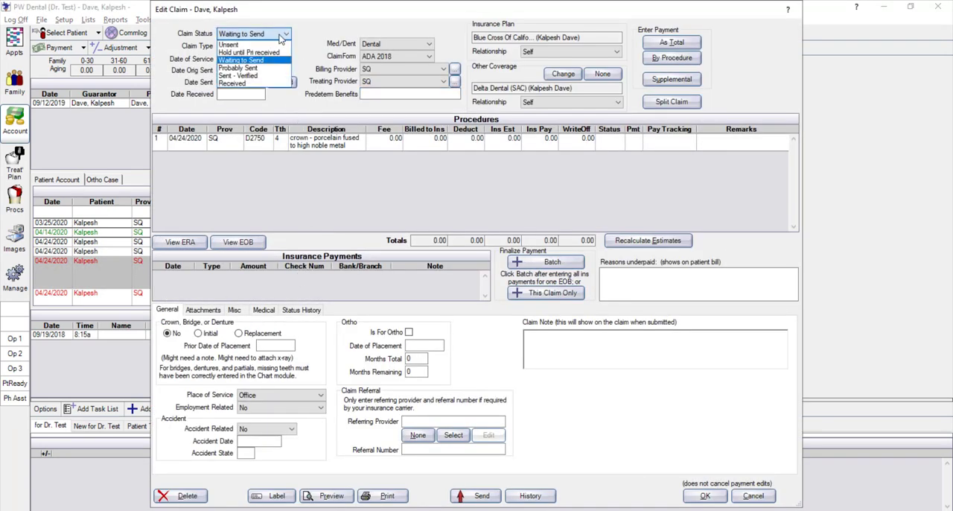
left_click(277, 42)
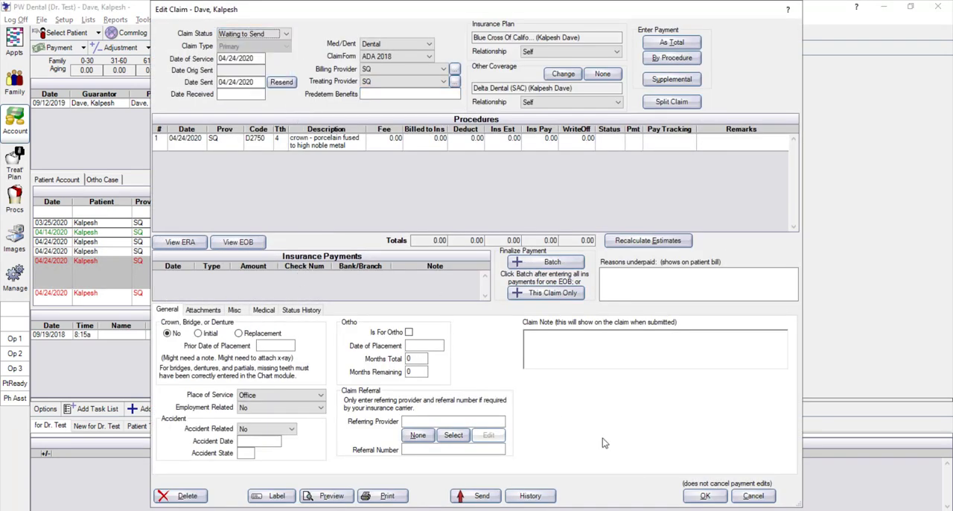
Close and reopen the 04/24/2020 primary Blue Cross Of California claim, and check its total payment entry form without saving a payment
left_click(752, 495)
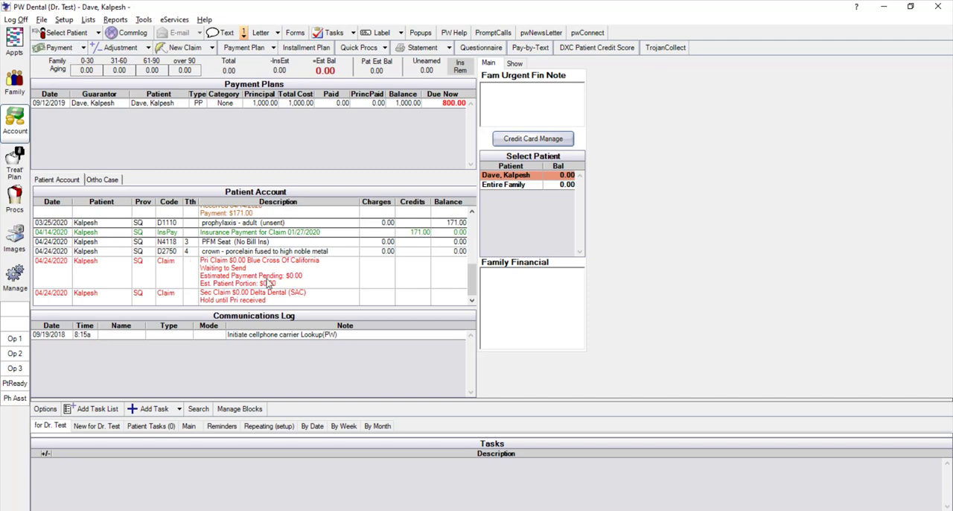
double_click(231, 279)
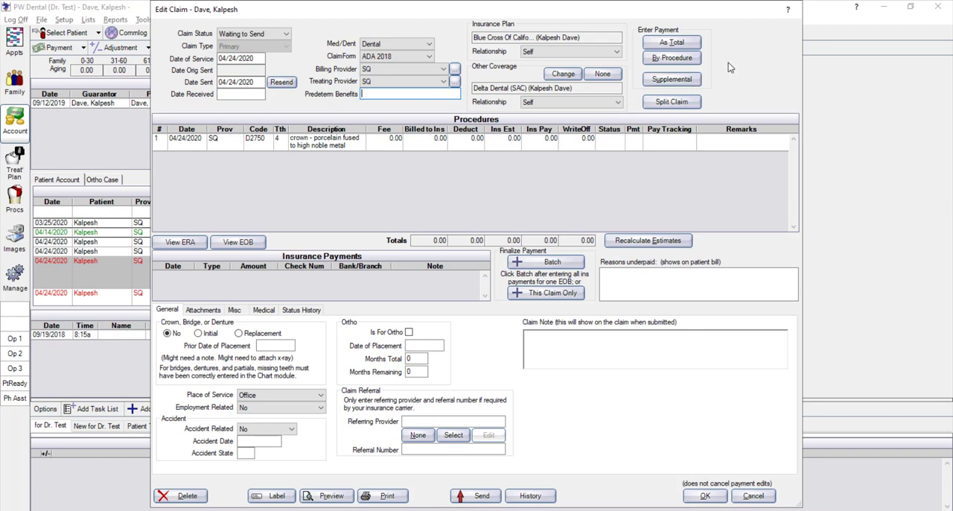
left_click(670, 45)
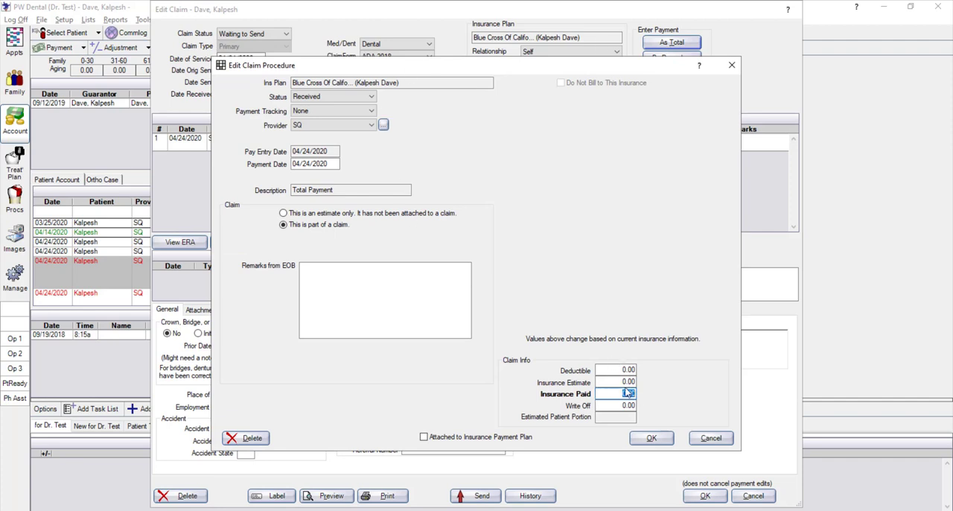
left_click(709, 437)
Open payment entry by procedure for the claim and check the write-off and insurance payment fields of the D2750 crown
left_click(662, 61)
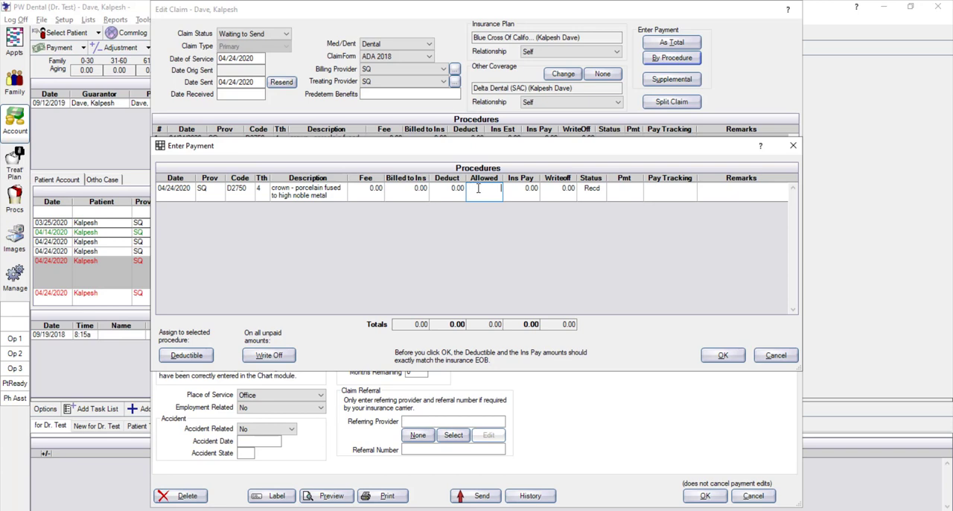
left_click(560, 191)
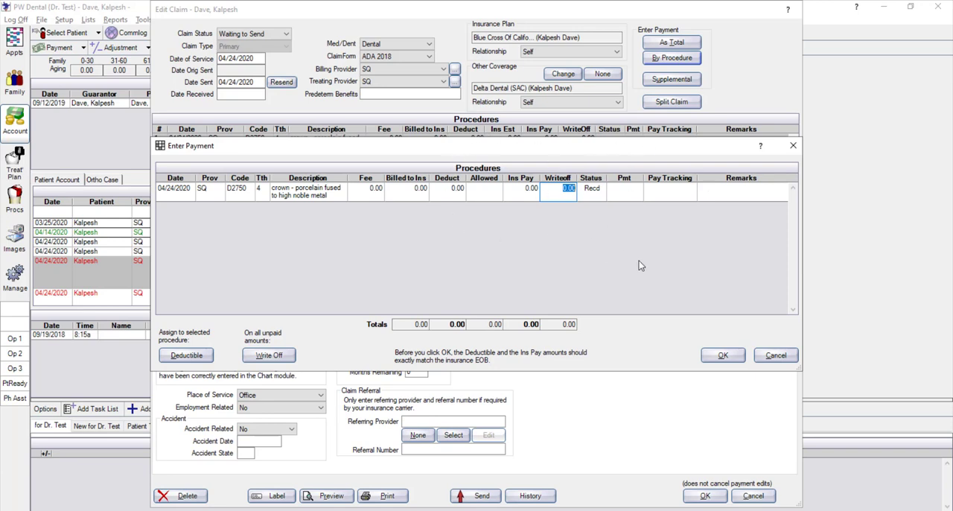
left_click(513, 195)
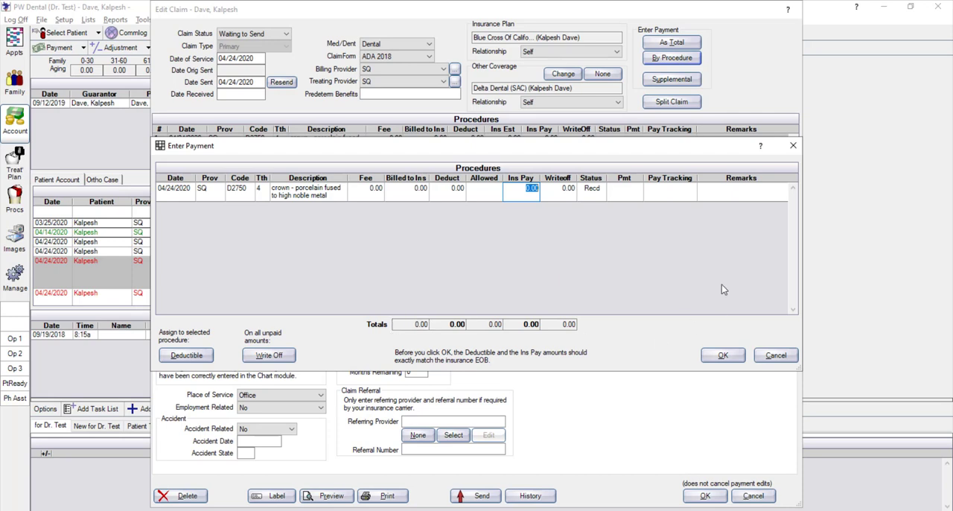
Add the remark "Downgrade to amalga" to the D2750 crown's payment entry and save the payment by procedure
left_click(732, 192)
type("Down")
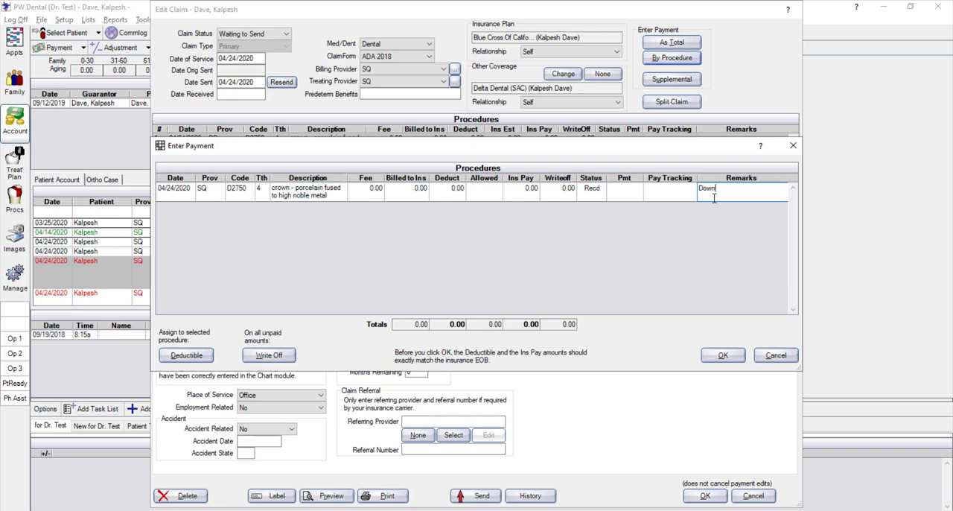
type("grade to amalga")
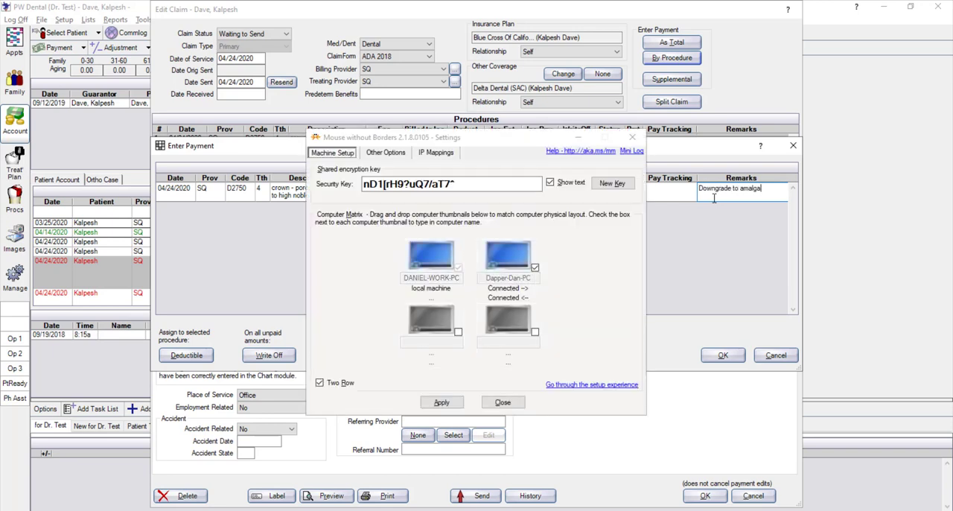
left_click(632, 137)
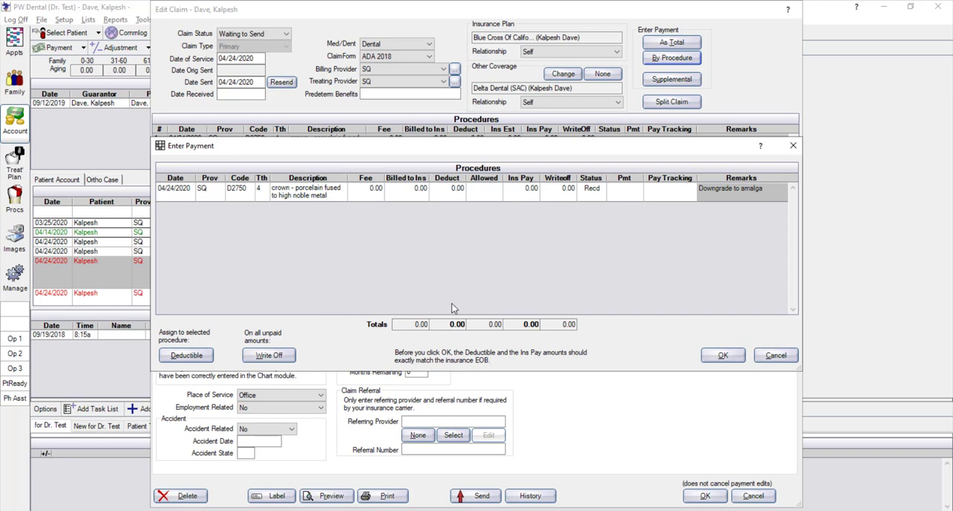
left_click(722, 355)
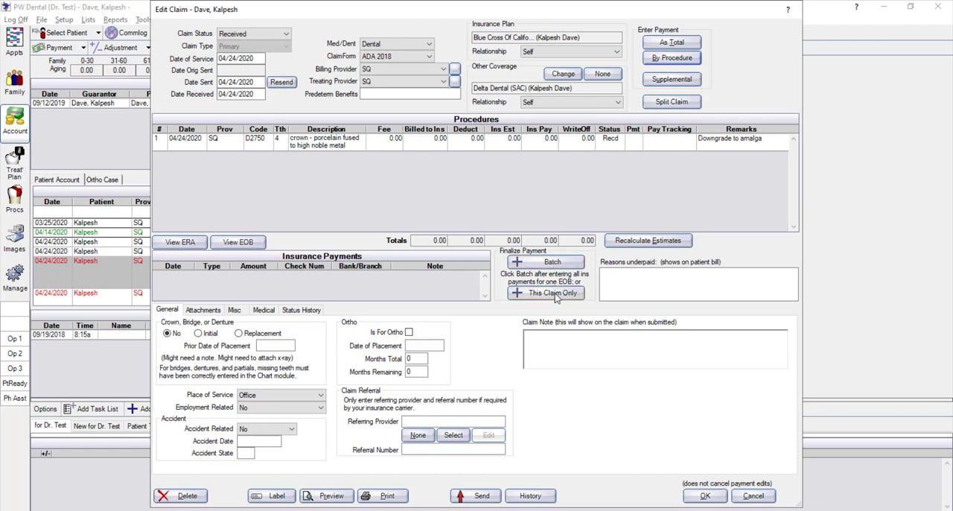
Start finalizing the payment for this claim only and check the payment type, payment group, date, amount, check, bank, carrier and note fields
left_click(554, 295)
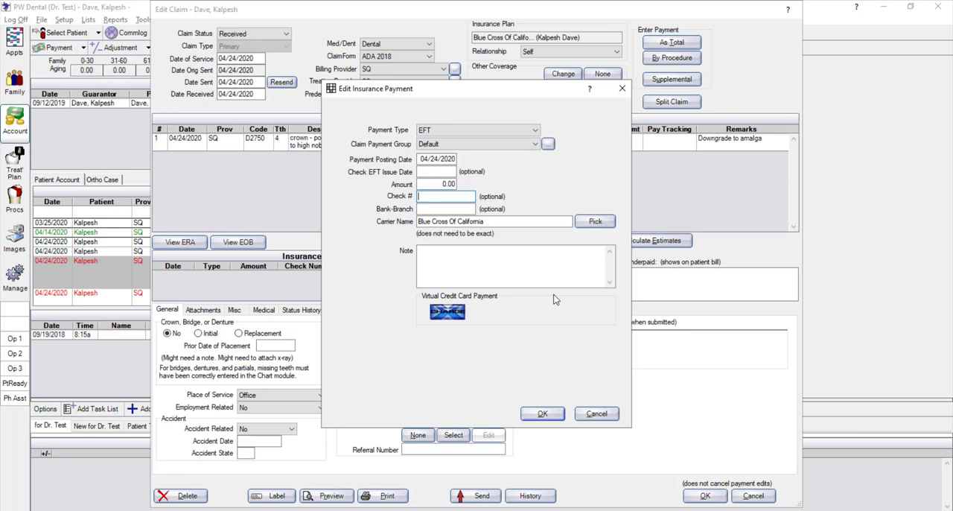
left_click(457, 133)
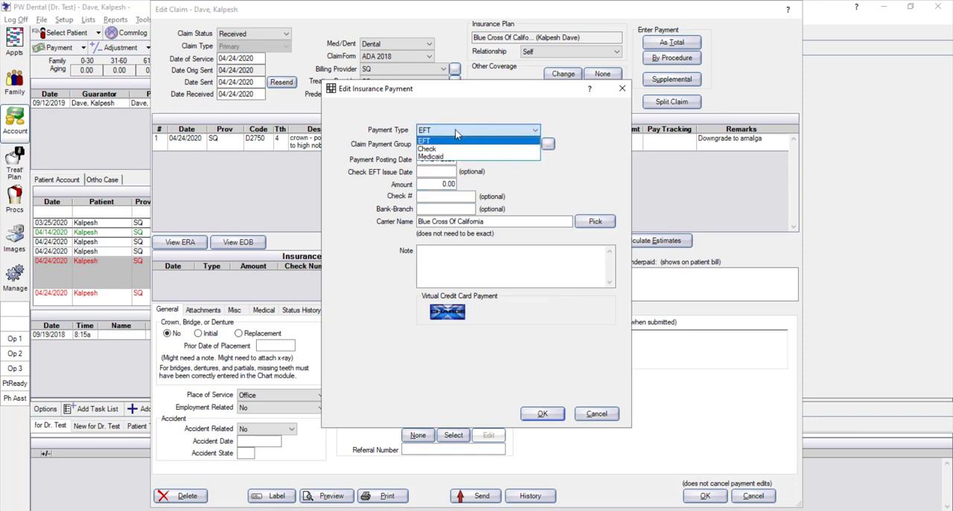
left_click(458, 132)
left_click(459, 144)
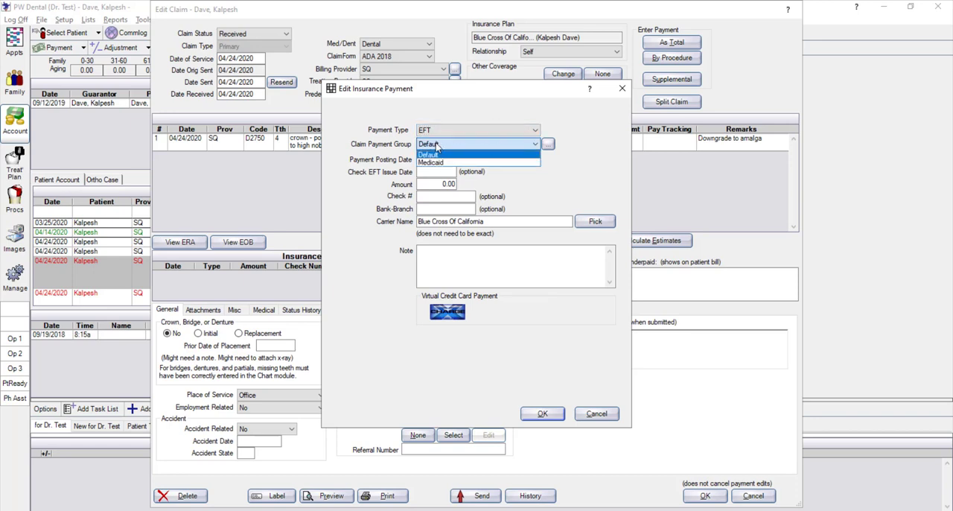
left_click(459, 146)
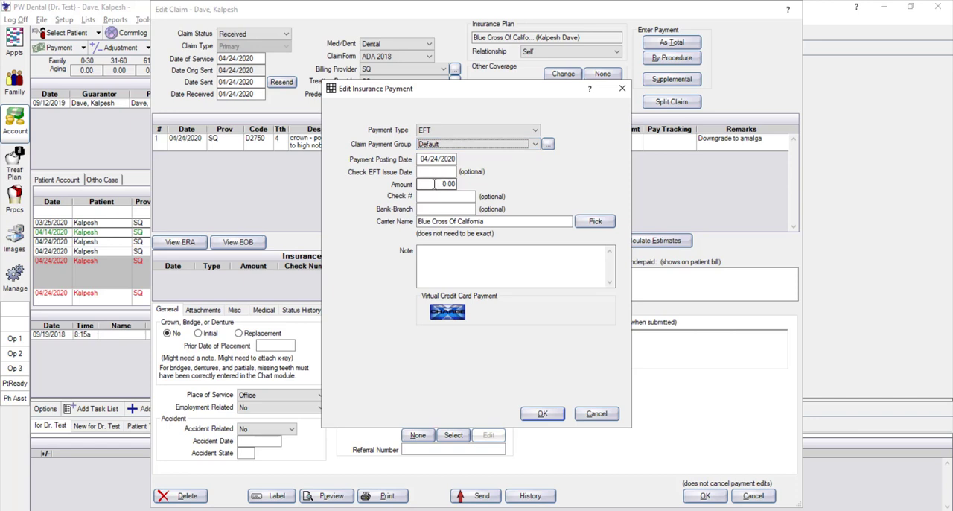
key("Tab")
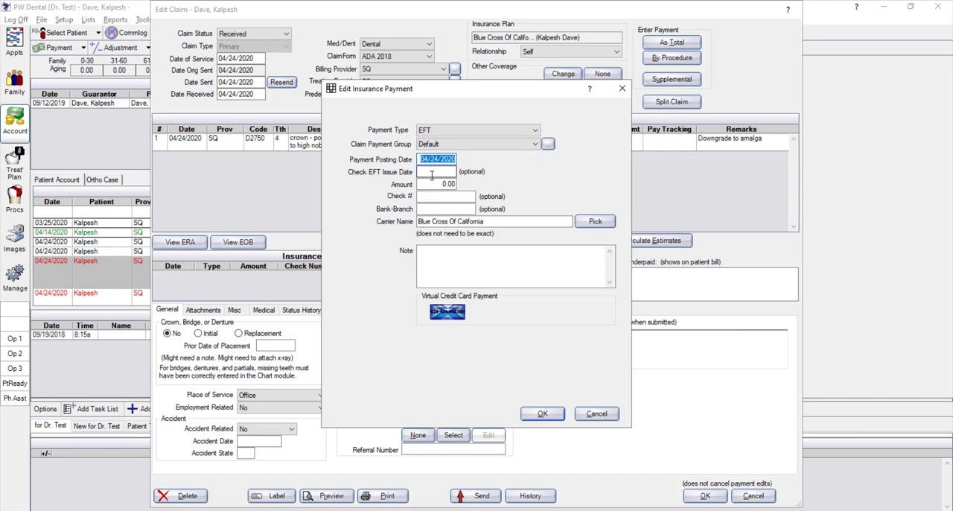
left_click(431, 173)
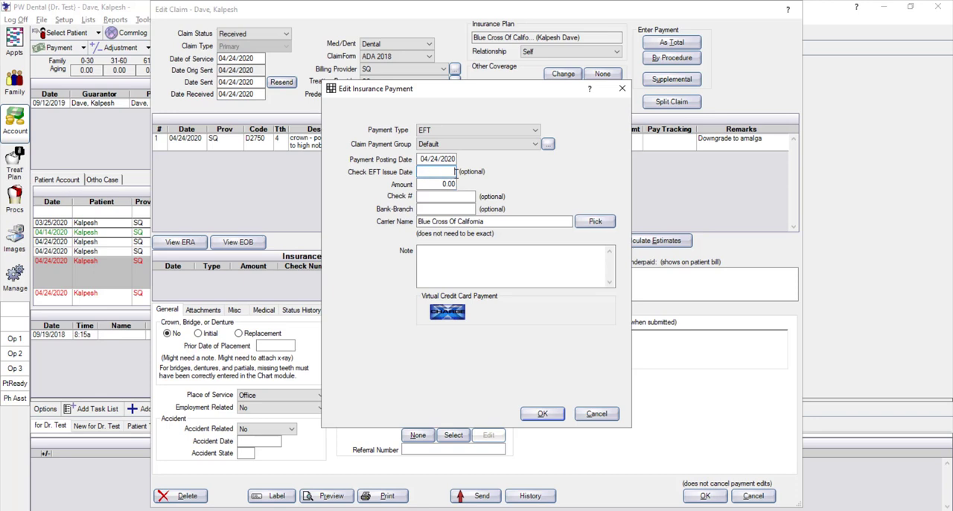
left_click(445, 185)
left_click(428, 196)
left_click(431, 209)
left_click(509, 220)
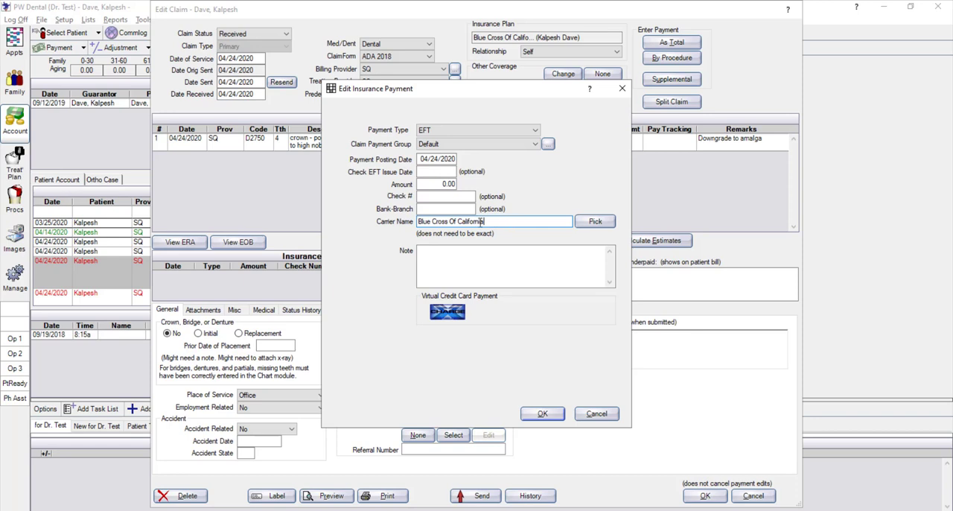
left_click(438, 253)
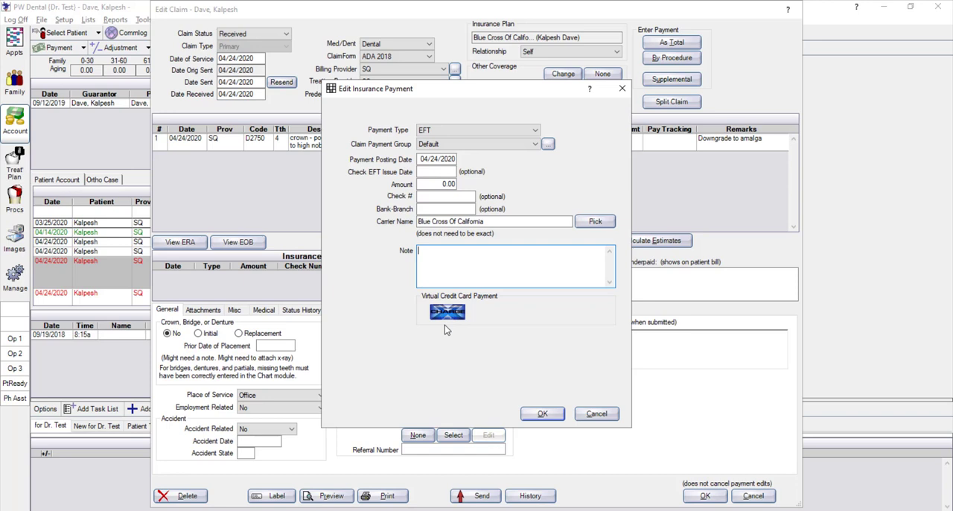
Set the insurance payment amount to 150.12 with check number 123, and accept it as a partial payment
left_click(437, 184)
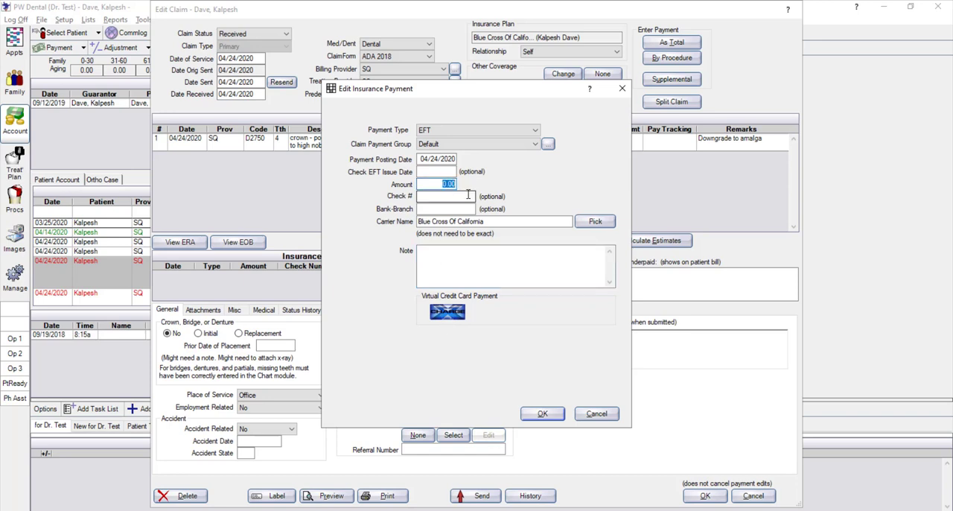
type("150.12")
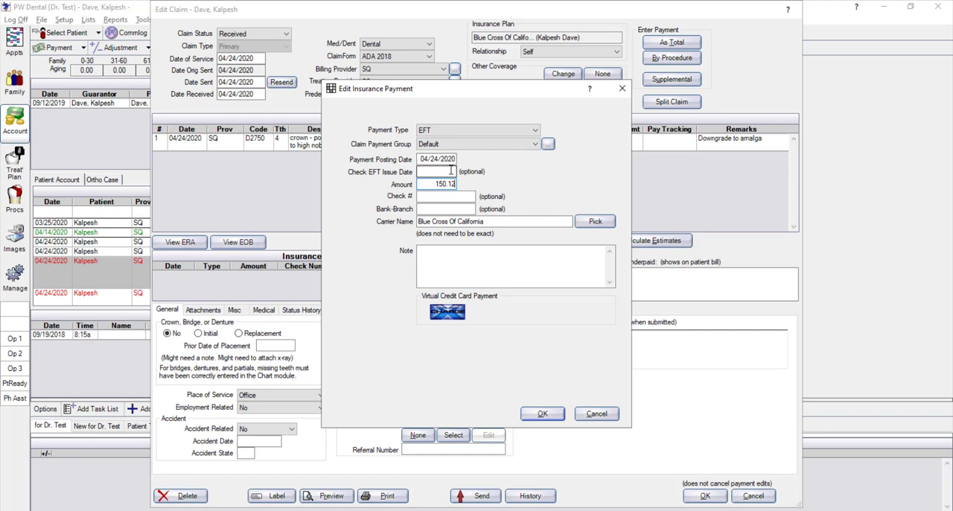
left_click(450, 171)
left_click(456, 194)
type("123")
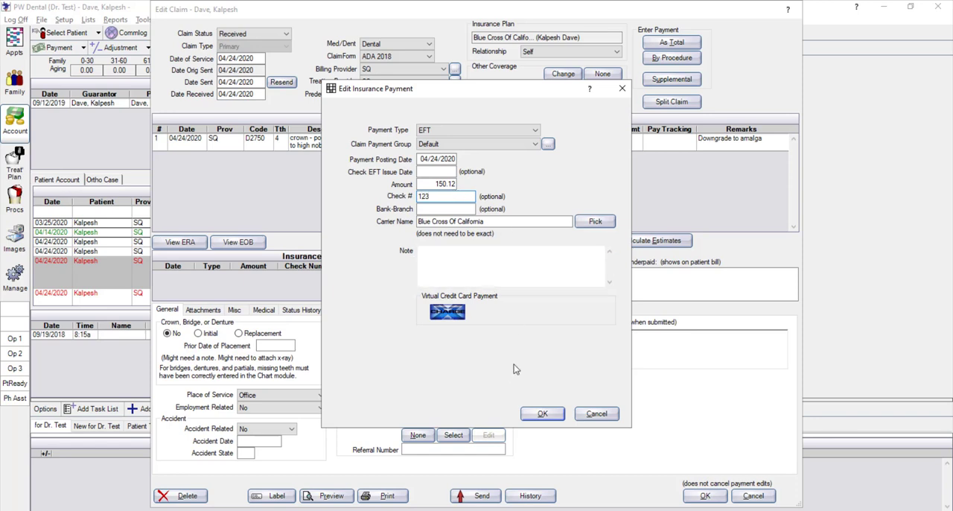
left_click(544, 415)
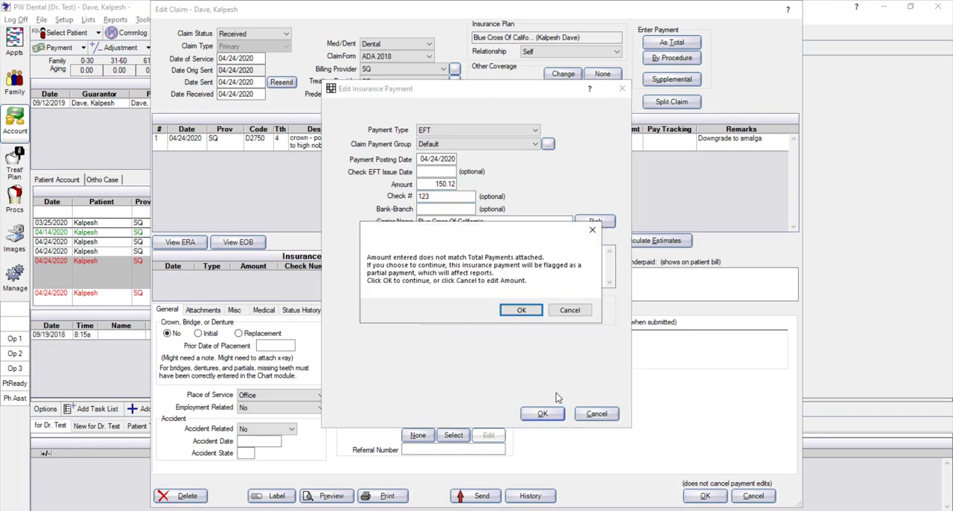
left_click(521, 308)
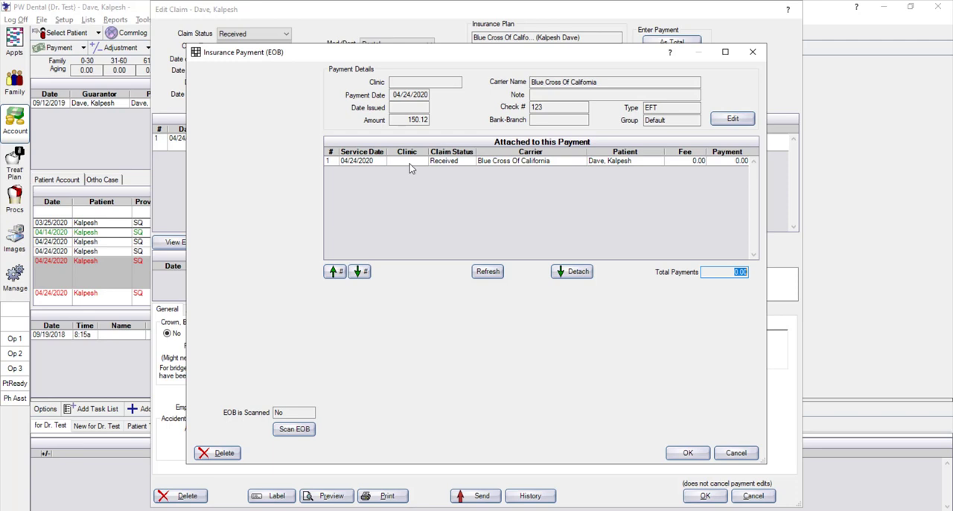
View the EOB scanning window without adding an image, and save the insurance payment and the primary Blue Cross Of California claim
left_click(294, 429)
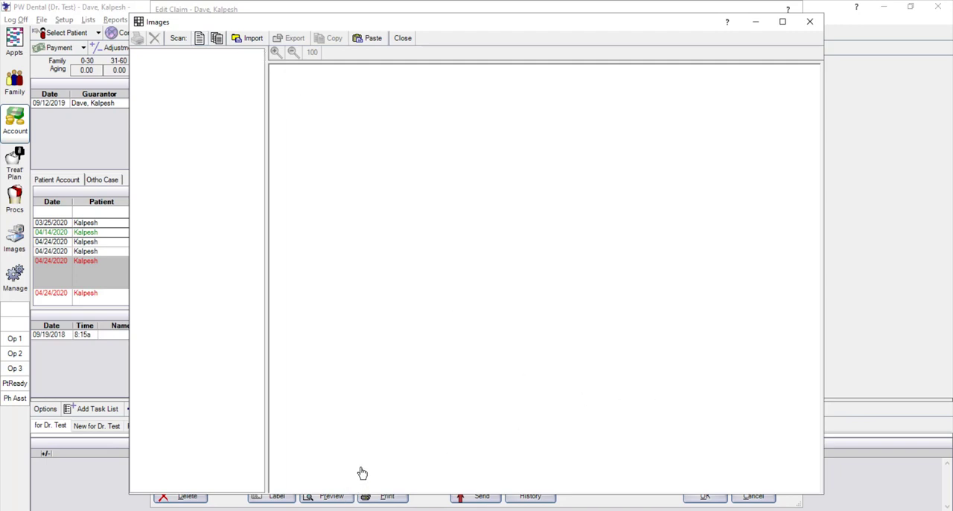
left_click(817, 28)
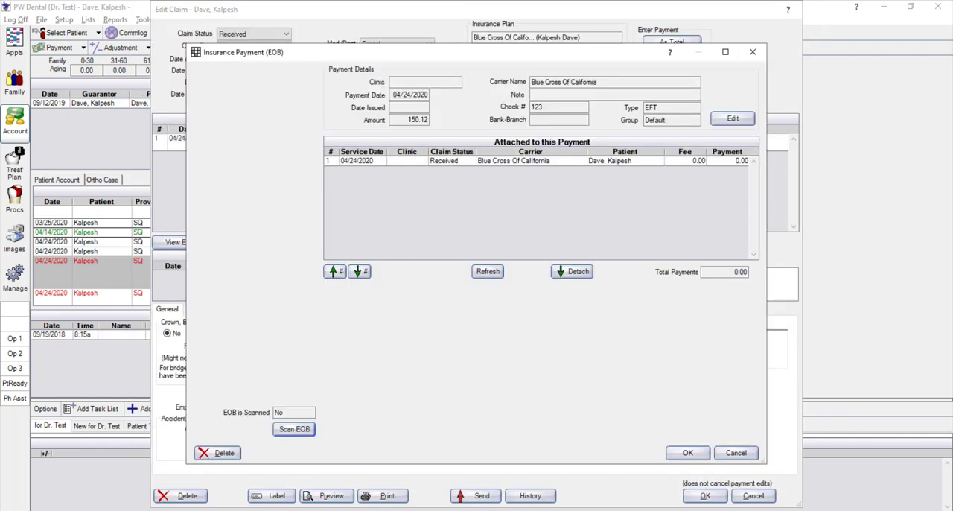
left_click(688, 453)
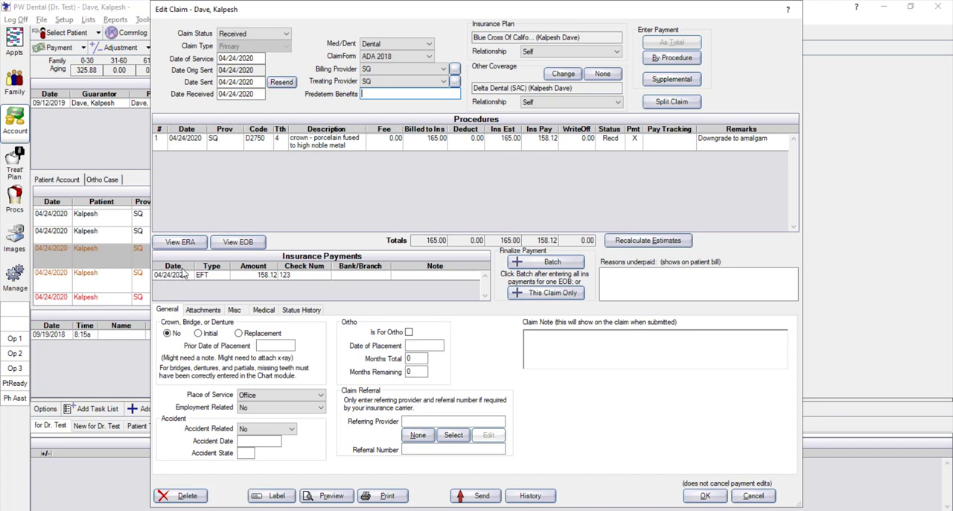
left_click(704, 495)
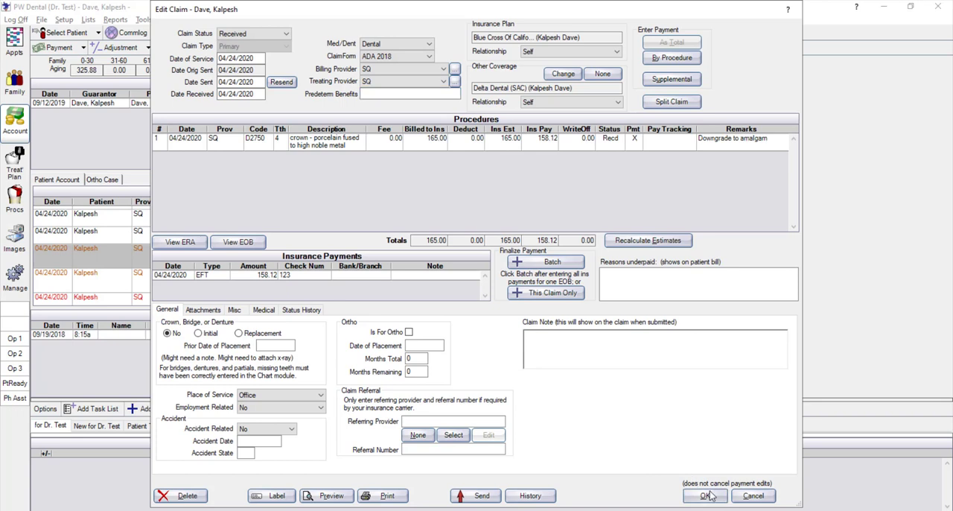
Check the 04/24/2020 insurance payment entries at the end of the patient's account ledger
scroll(276, 262, "down", 3)
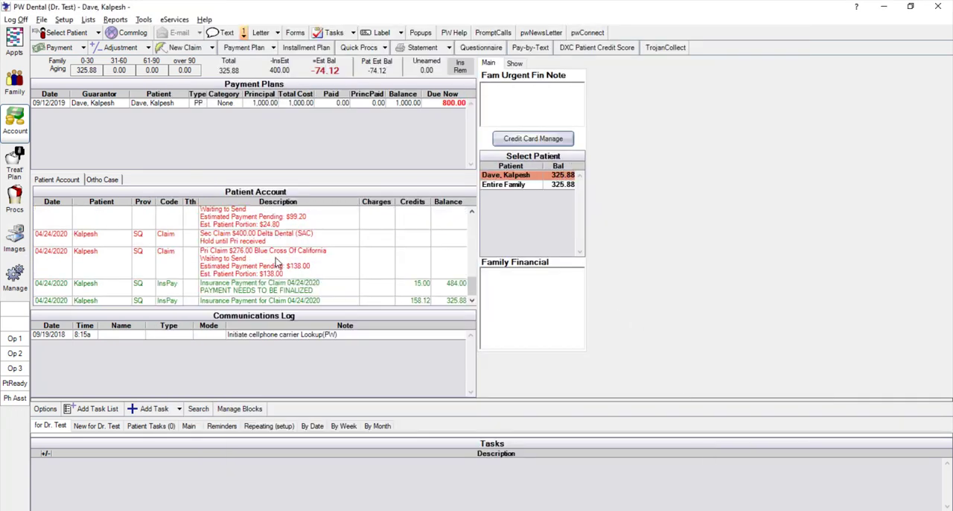
left_click(422, 302)
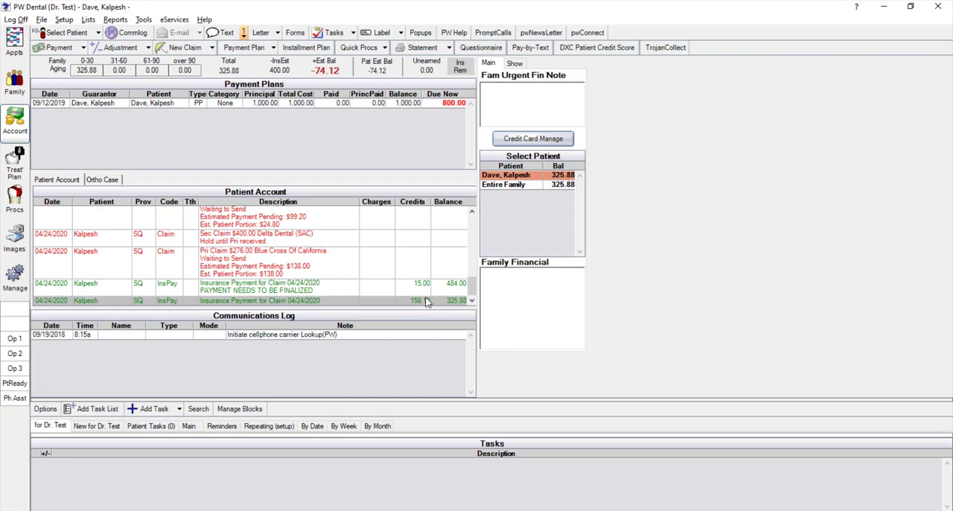
scroll(217, 279, "up", 1)
On the secondary $400.00 Delta Dental (SAC) claim, enter allowed amounts of 100 for D2740, 0 for D2160 and 20 for D2150, and save
double_click(253, 265)
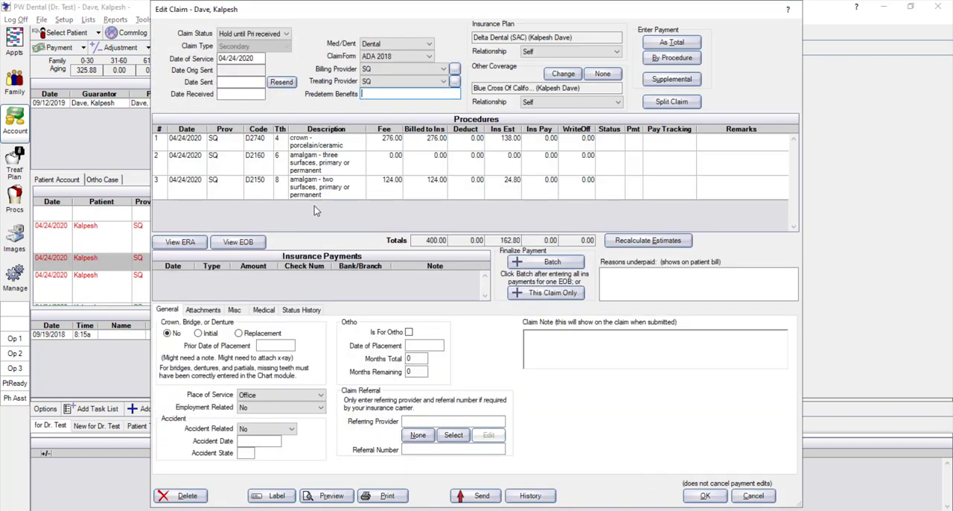
left_click(672, 58)
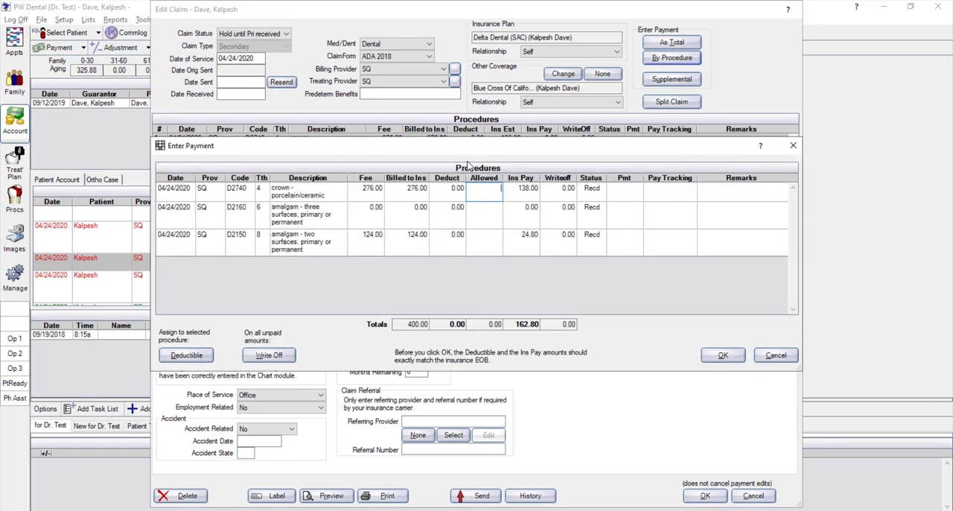
type("100")
left_click(494, 212)
type("0")
left_click(484, 246)
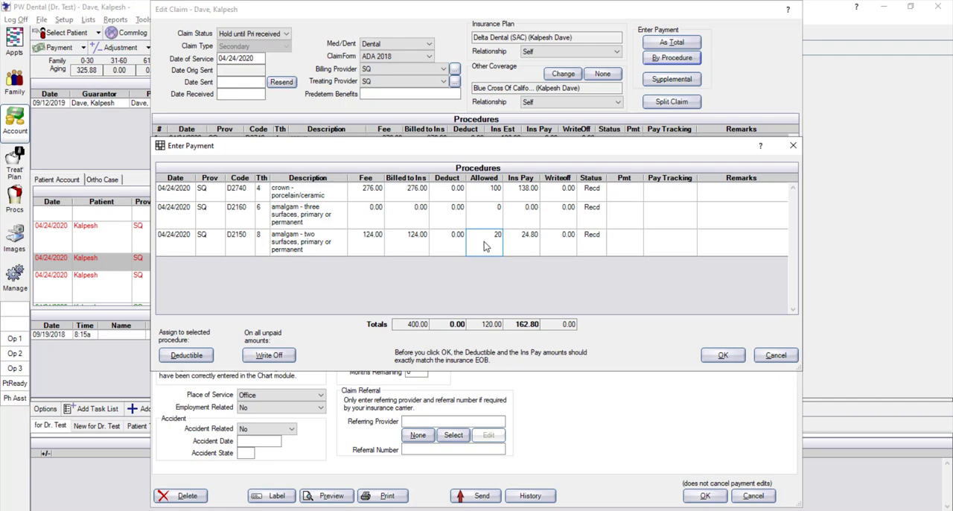
left_click(722, 354)
left_click(704, 495)
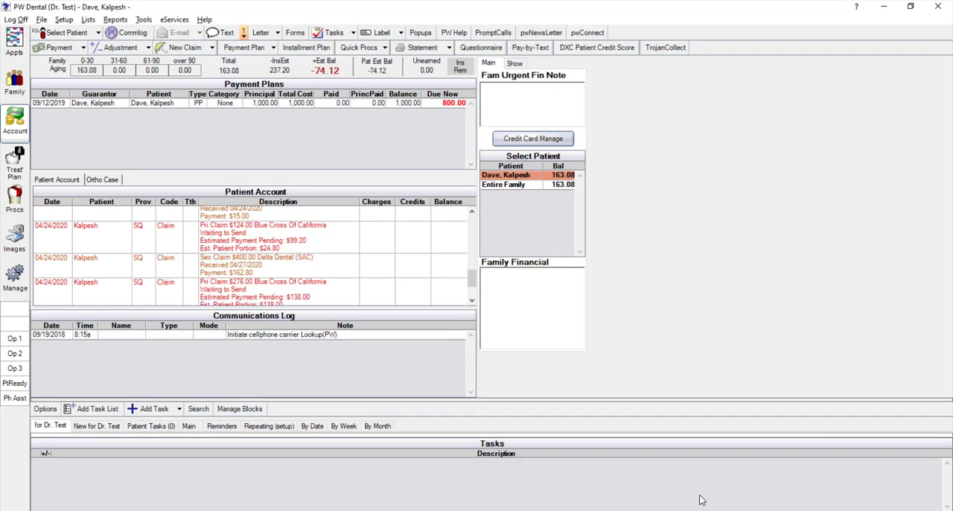
Check the secondary $400.00 Delta Dental (SAC) claim and its new insurance payment entry in the patient's account
left_click(251, 267)
scroll(272, 272, "down", 1)
scroll(272, 272, "down", 1)
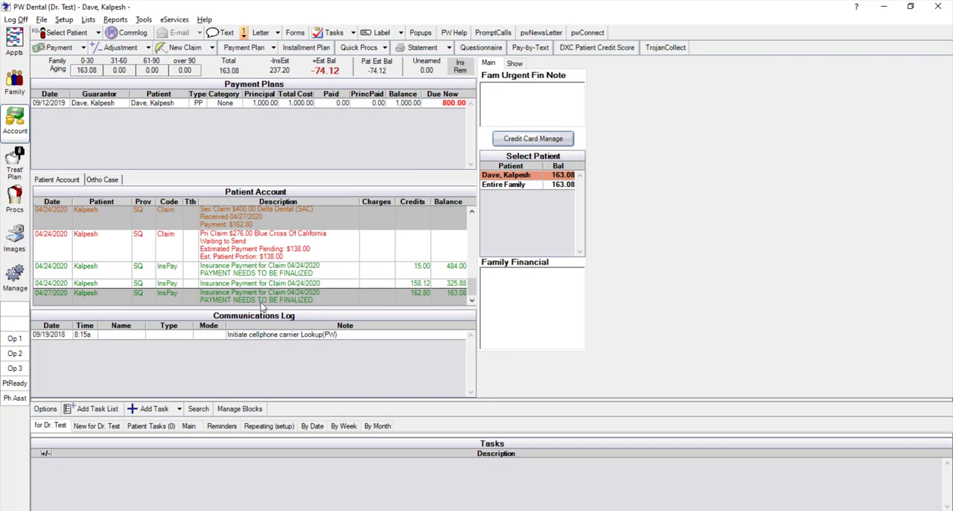
Create a batch payment from the secondary $400.00 Delta Dental (SAC) claim, review its attached claims, and cancel and delete the payment
double_click(251, 222)
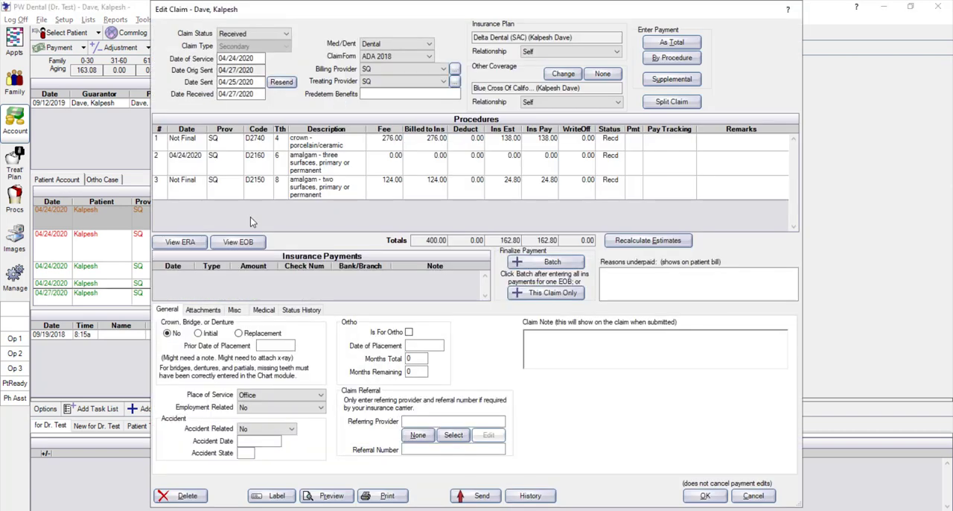
left_click(543, 266)
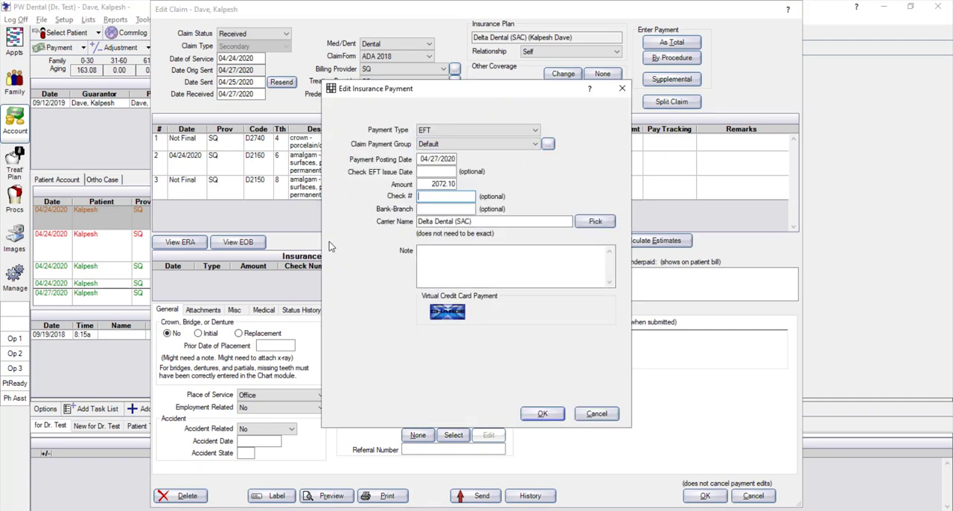
left_click(543, 414)
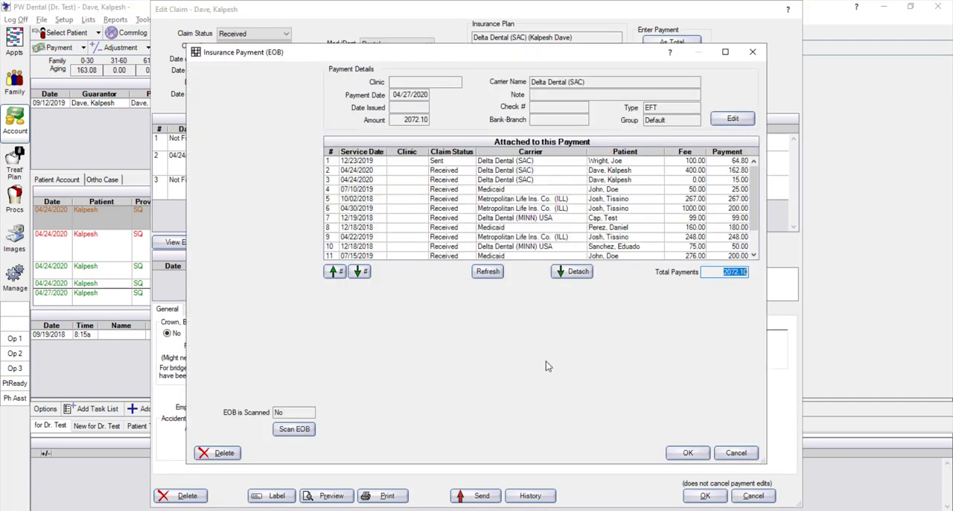
left_click_drag(756, 182, 754, 219)
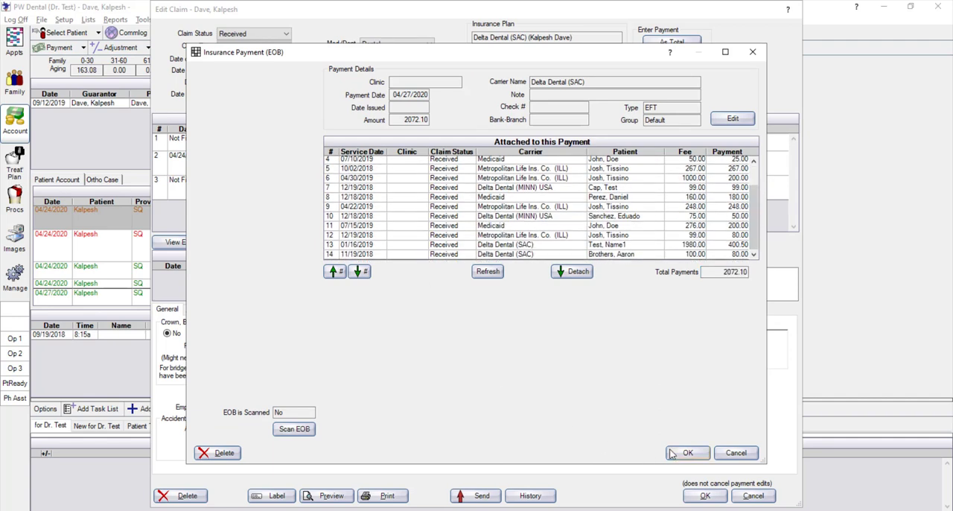
left_click(736, 454)
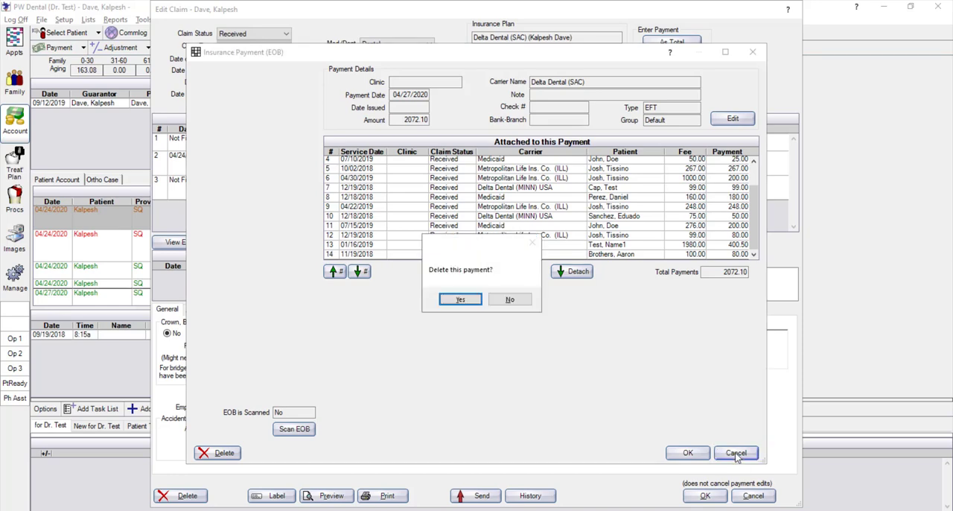
left_click(460, 299)
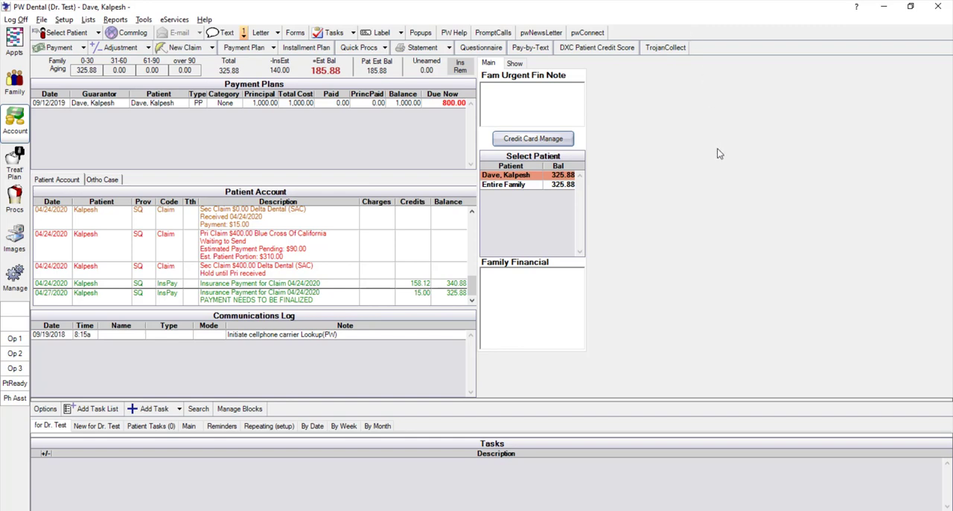
Check the patient's insurance plans and open the primary $400.00 Blue Cross Of California claim from the account ledger
left_click(15, 81)
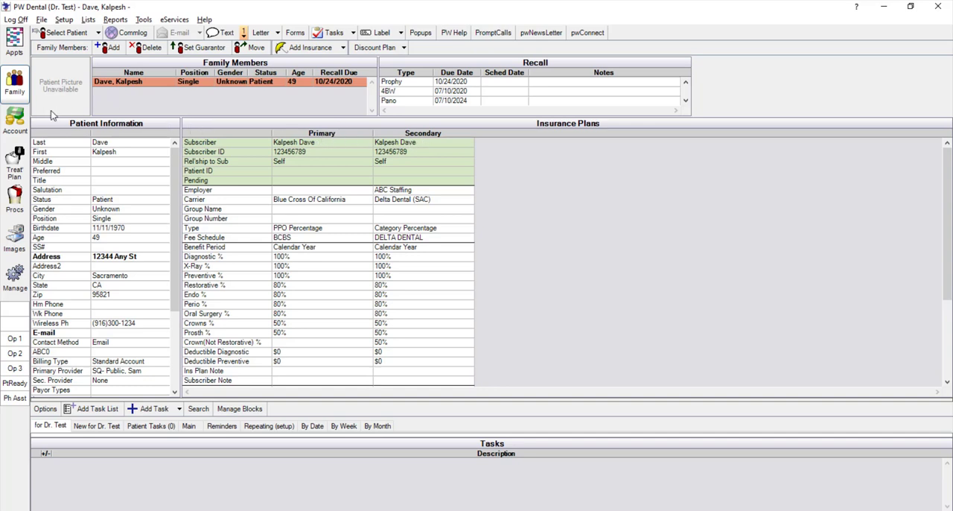
left_click(15, 123)
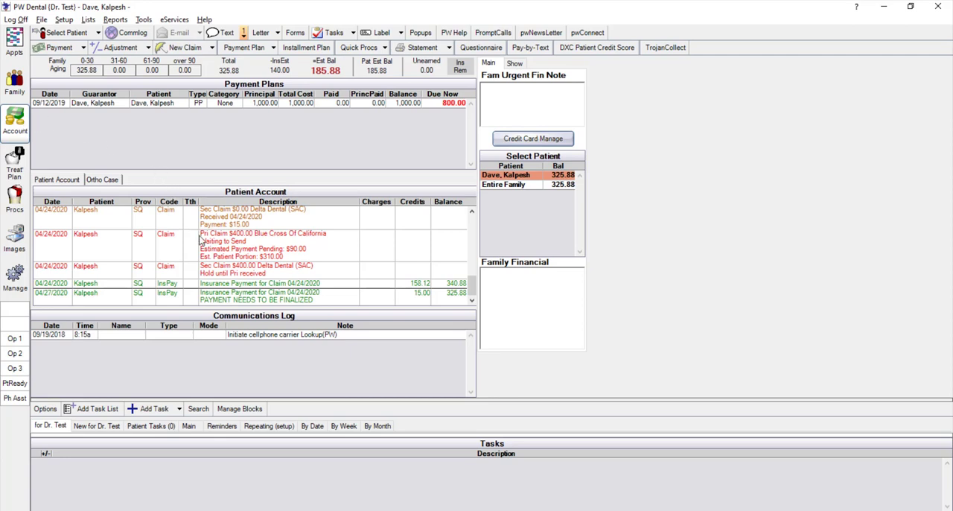
left_click(268, 232)
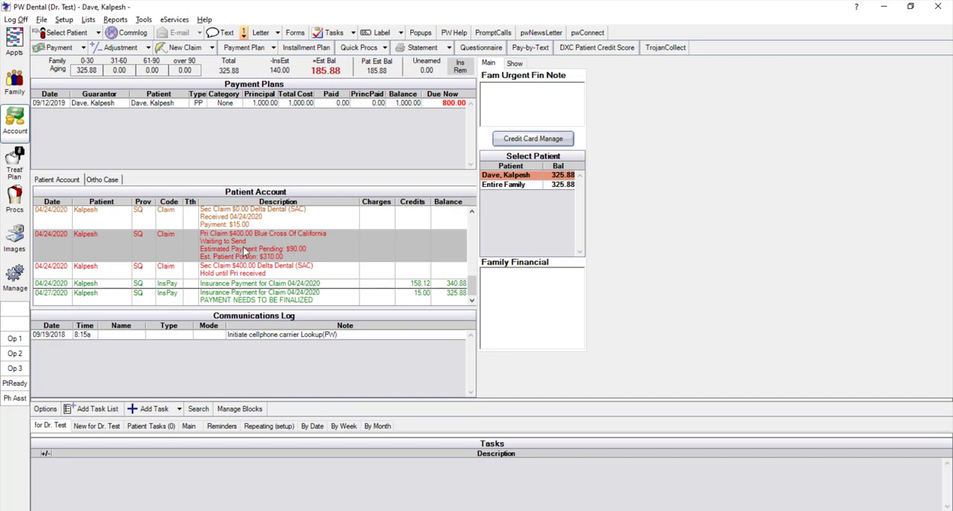
double_click(244, 252)
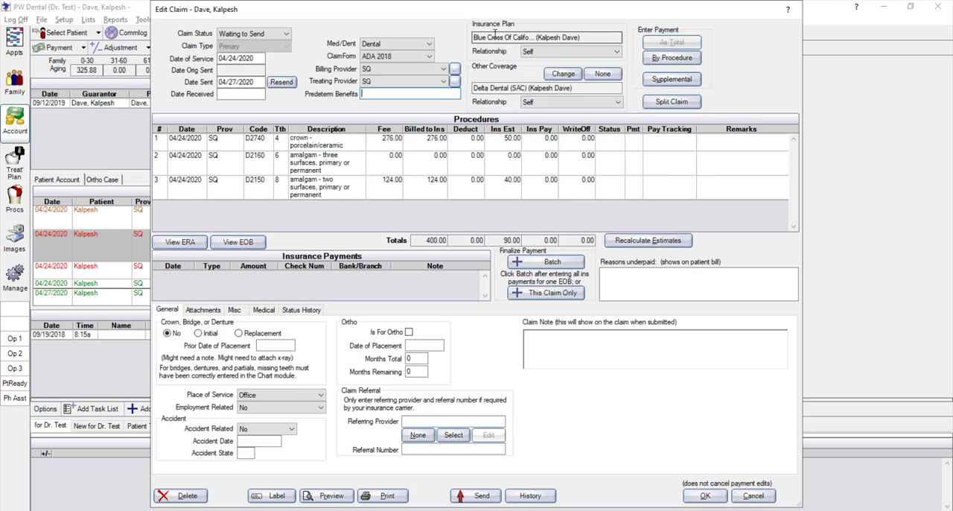
Start a by-procedure payment with allowed amounts of 0 for D2160 and D2150, leaving the D2740 allowed amount blank
left_click(673, 58)
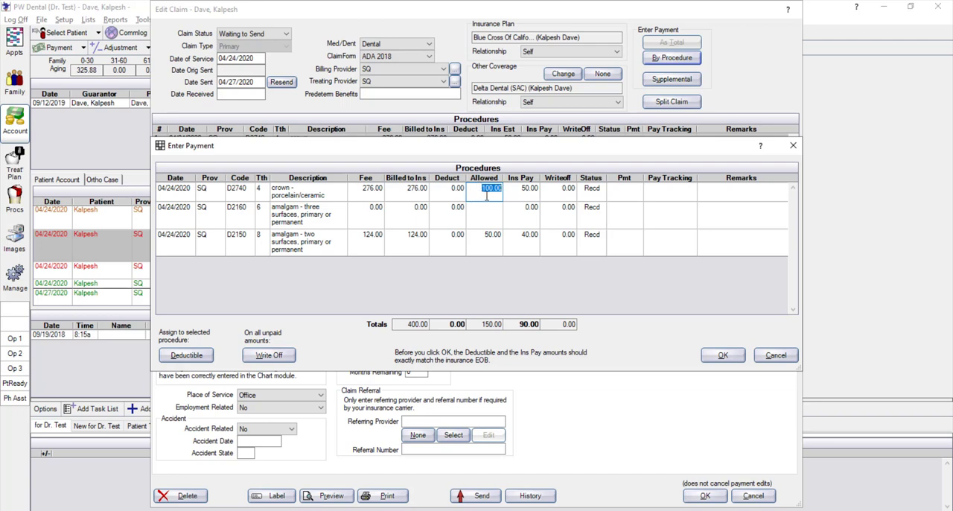
type("2.99")
left_click(481, 245)
type("0")
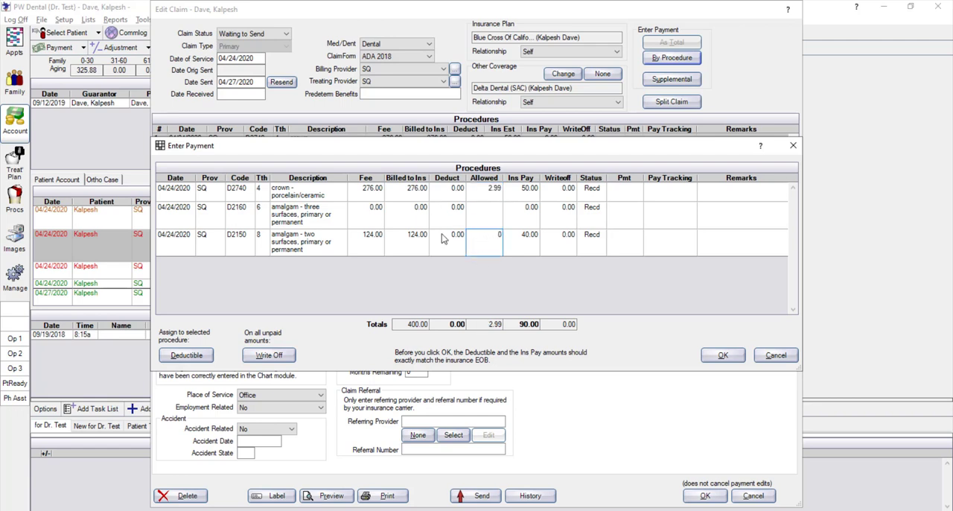
left_click(487, 220)
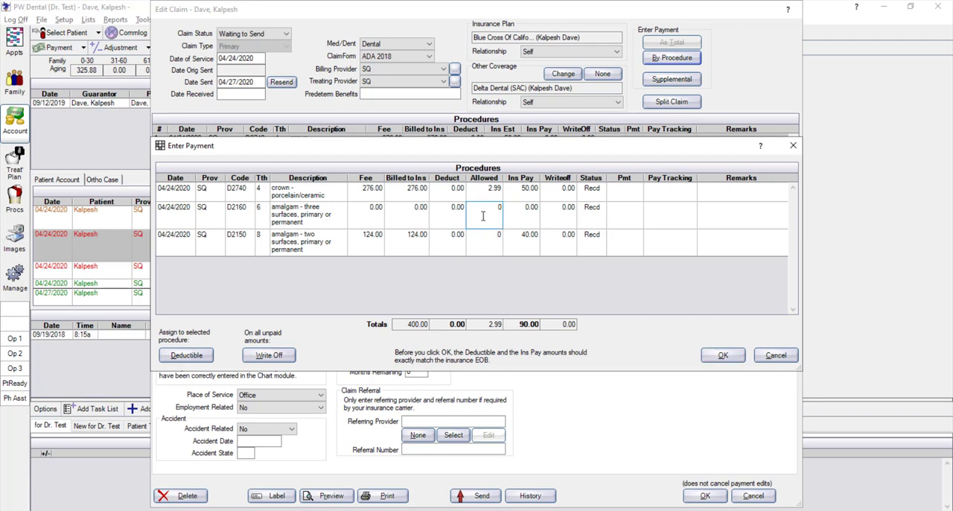
left_click(527, 191)
left_click(482, 191)
key("BackSpace")
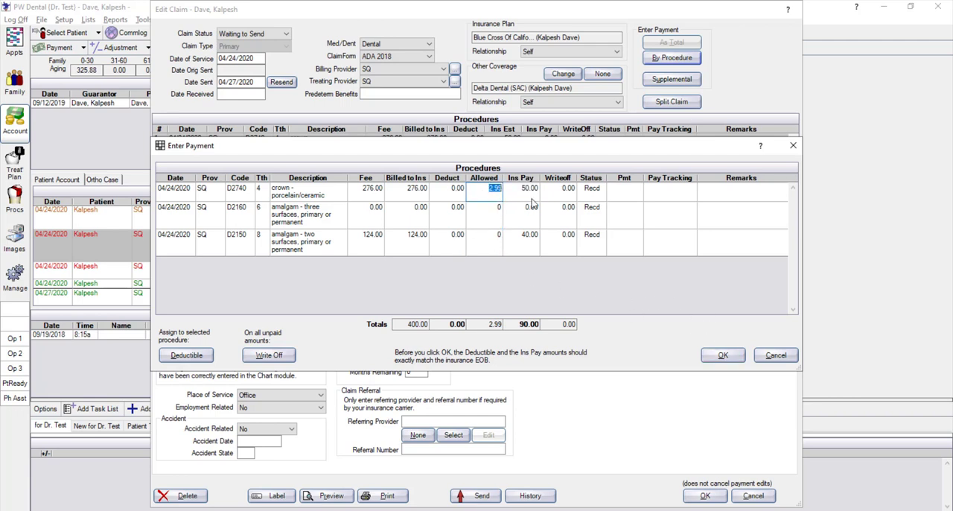
Set the insurance pay to 2.99 for D2740 and 0 for D2150, and save the allowed amounts to the allowed fee schedule
left_click(531, 186)
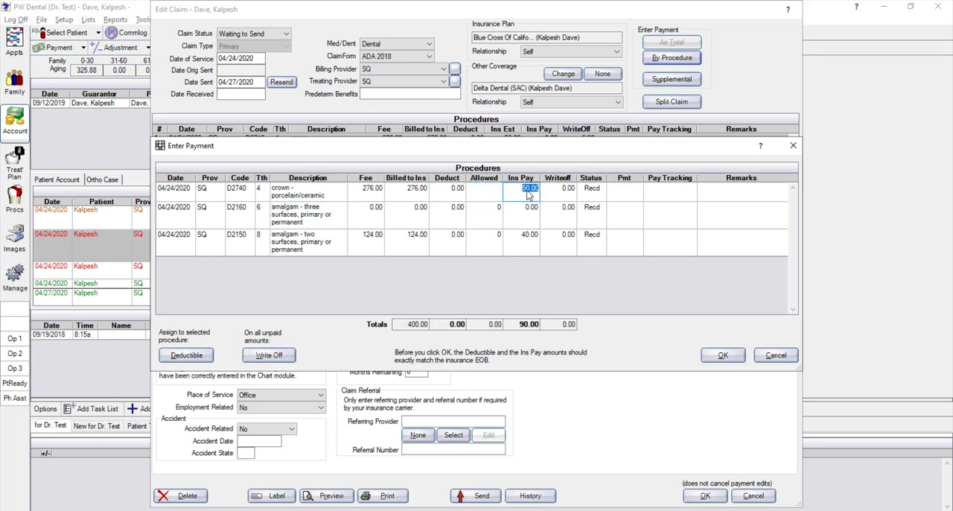
type("2.99")
left_click(526, 234)
type("0")
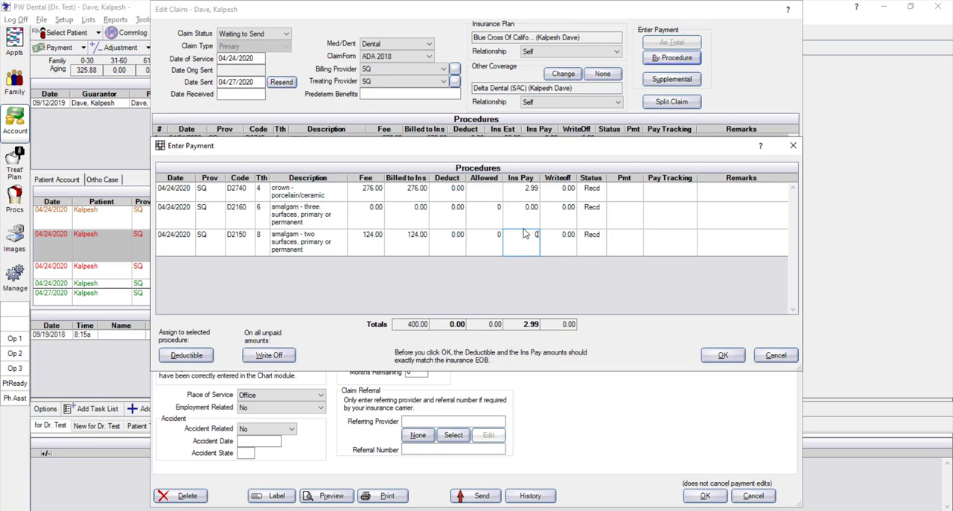
left_click(706, 355)
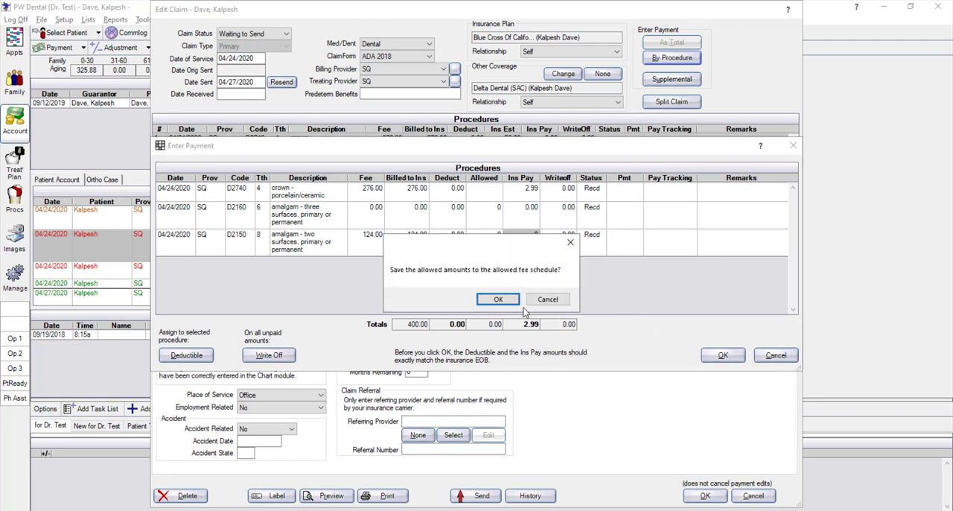
left_click(490, 301)
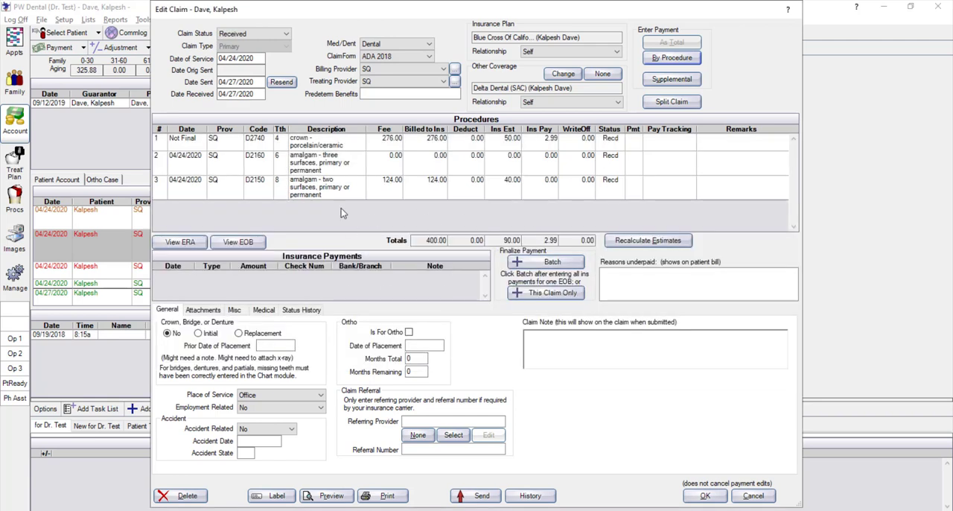
Finalize the 2.99 EFT payment for this claim only and change the outstanding secondary claim's status to Waiting to send
left_click(524, 295)
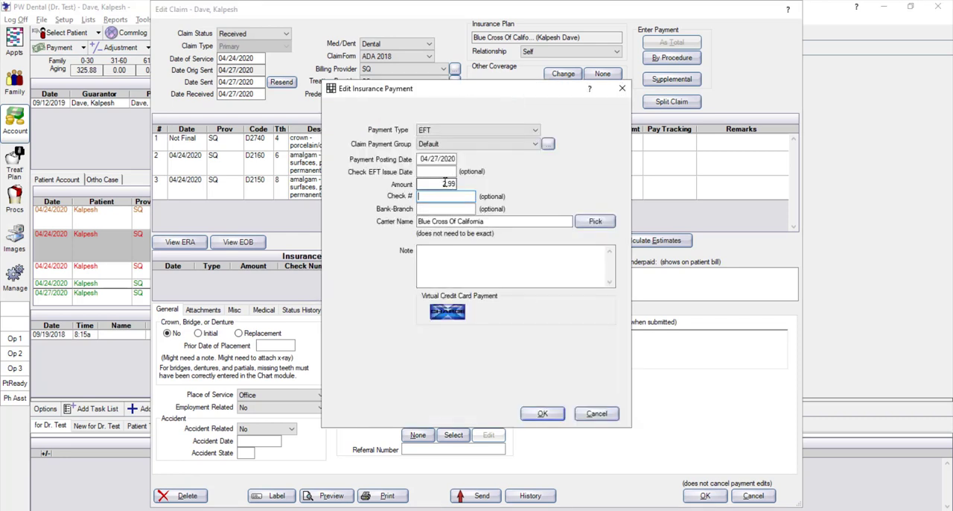
left_click(542, 413)
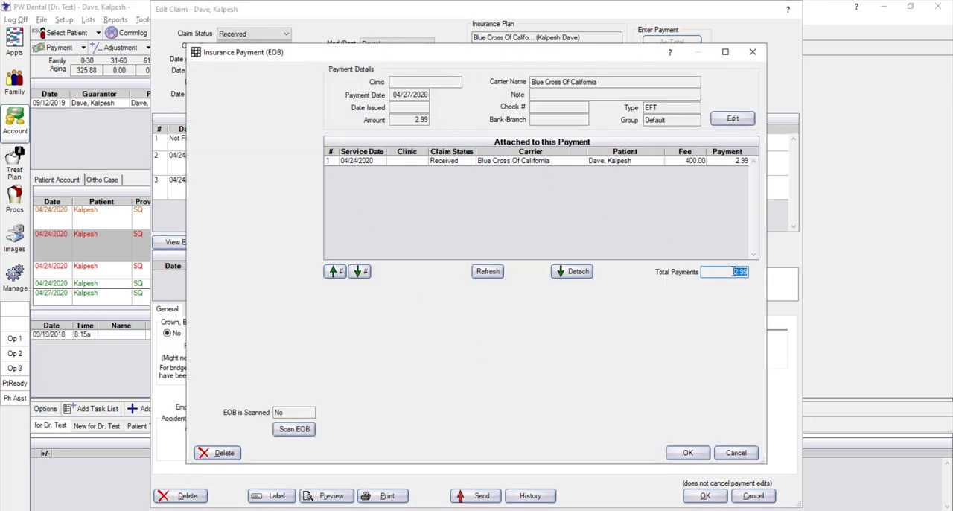
left_click(685, 454)
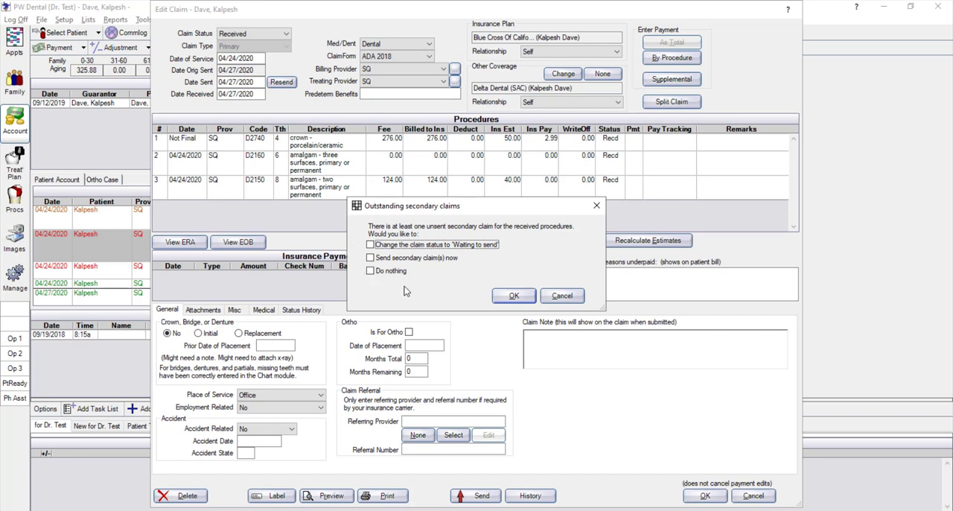
left_click(371, 244)
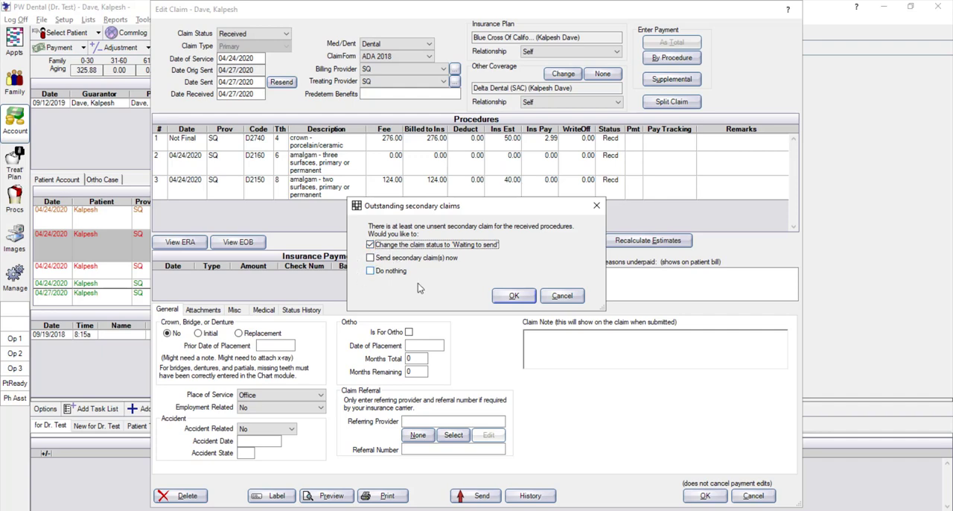
left_click(514, 295)
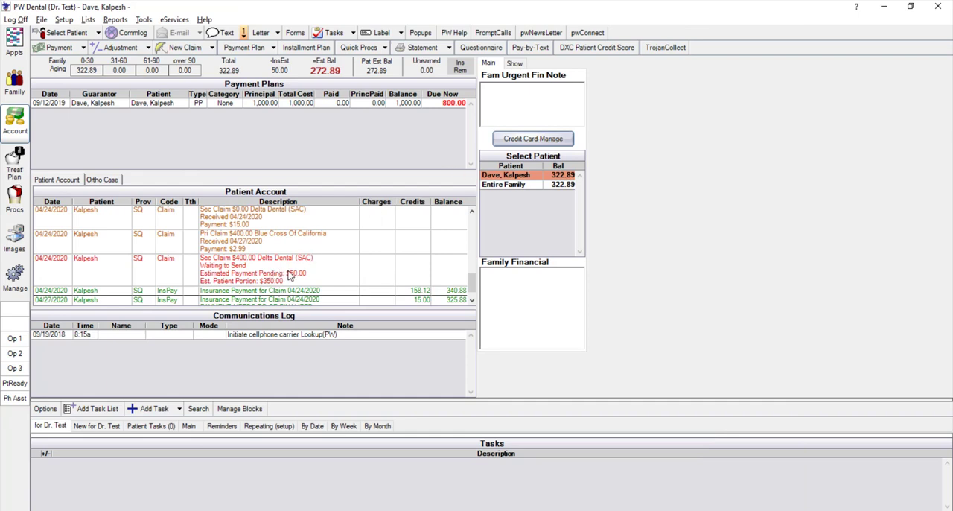
Review the secondary $400.00 Delta Dental (SAC) claim in the patient's account
left_click(253, 271)
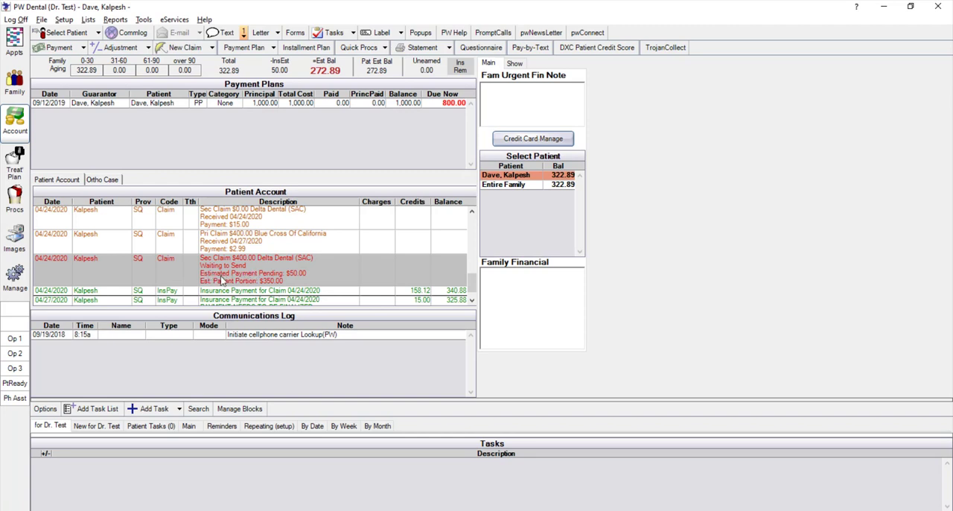
double_click(220, 277)
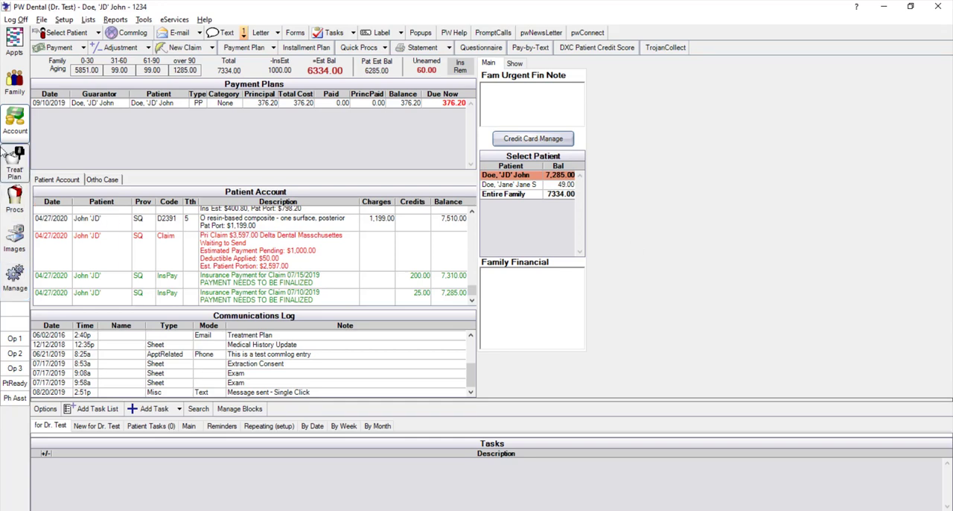
Check the other patient's insurance plan and the procedures belonging to the primary $3,597.00 Delta Dental Masschusettes claim
left_click(14, 83)
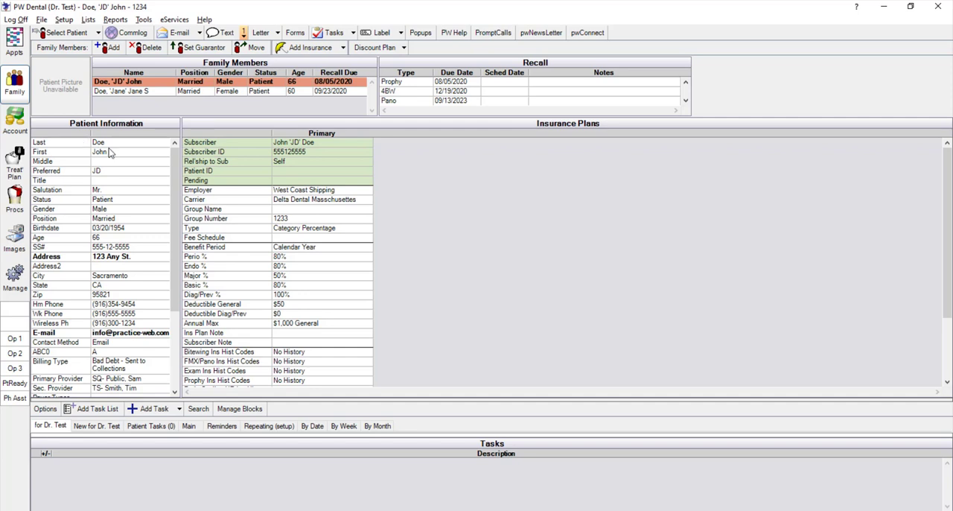
left_click(14, 121)
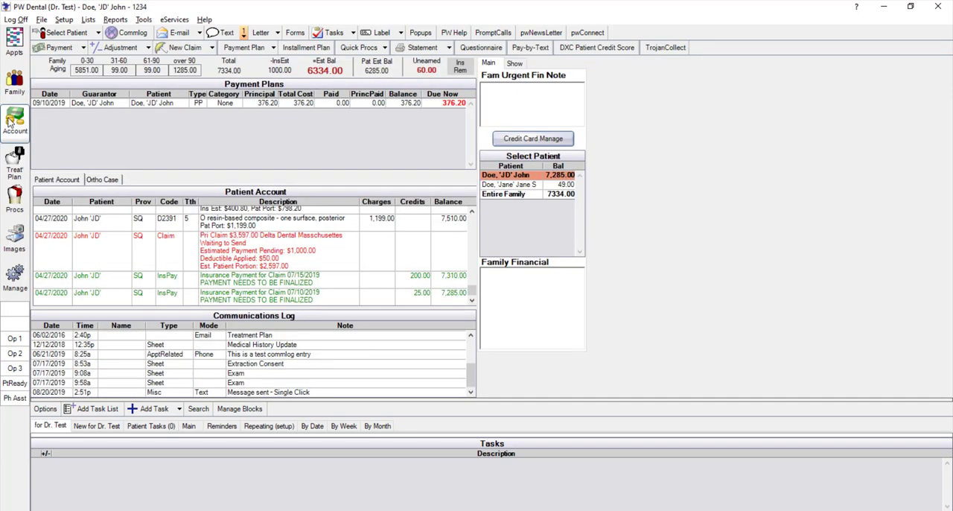
left_click(238, 242)
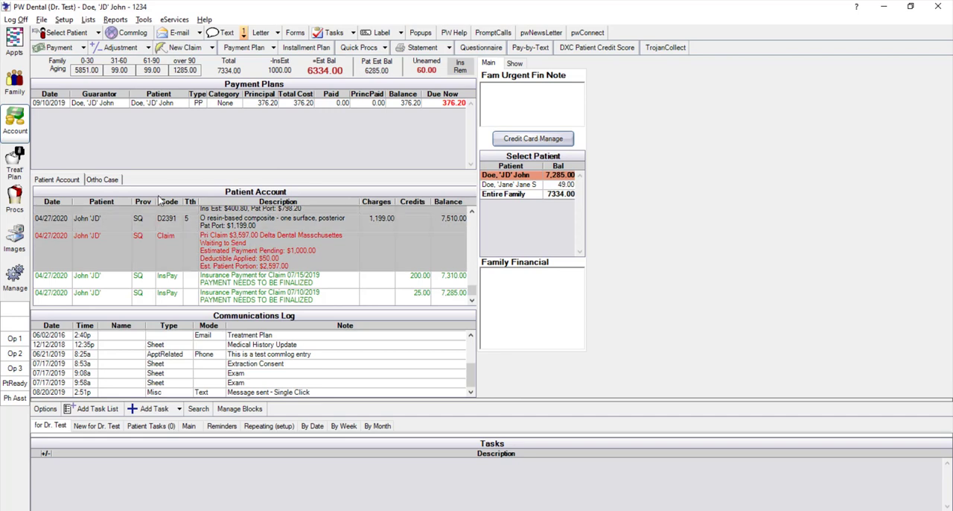
scroll(223, 249, "up", 1)
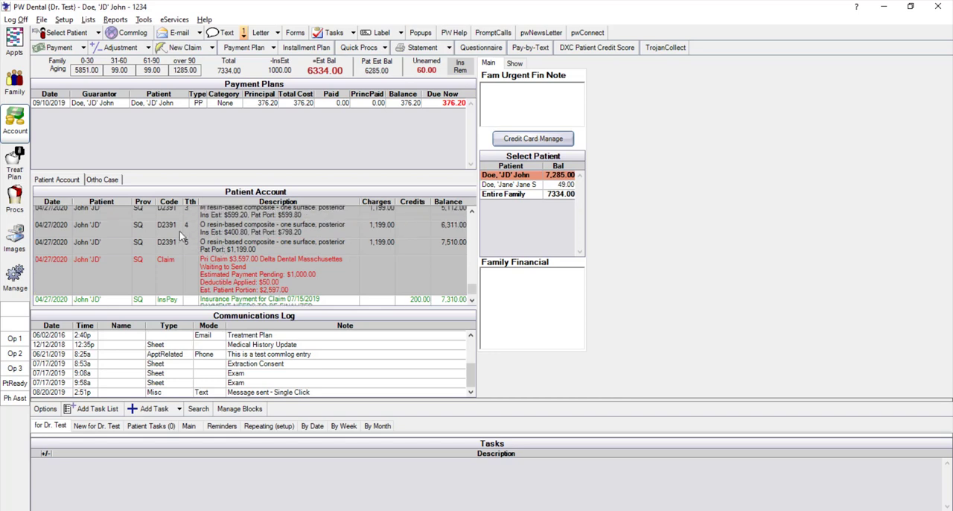
Open the primary $3,597.00 claim and split the D2391 procedure on tooth 4 into a separate claim
double_click(238, 277)
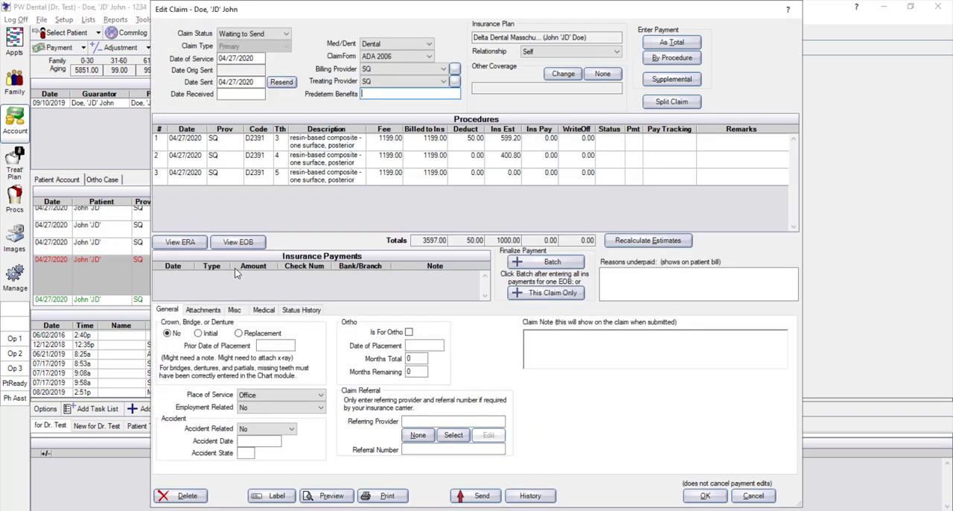
left_click(310, 165)
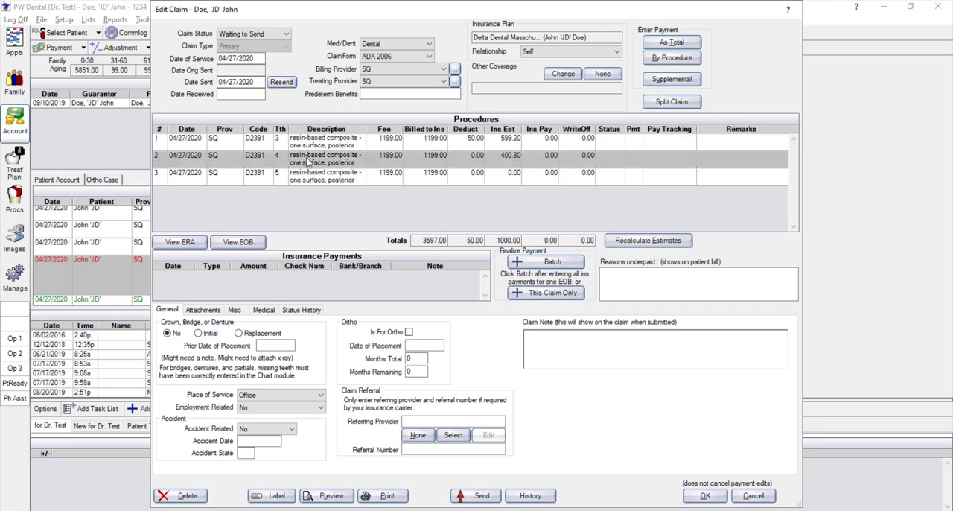
left_click(680, 103)
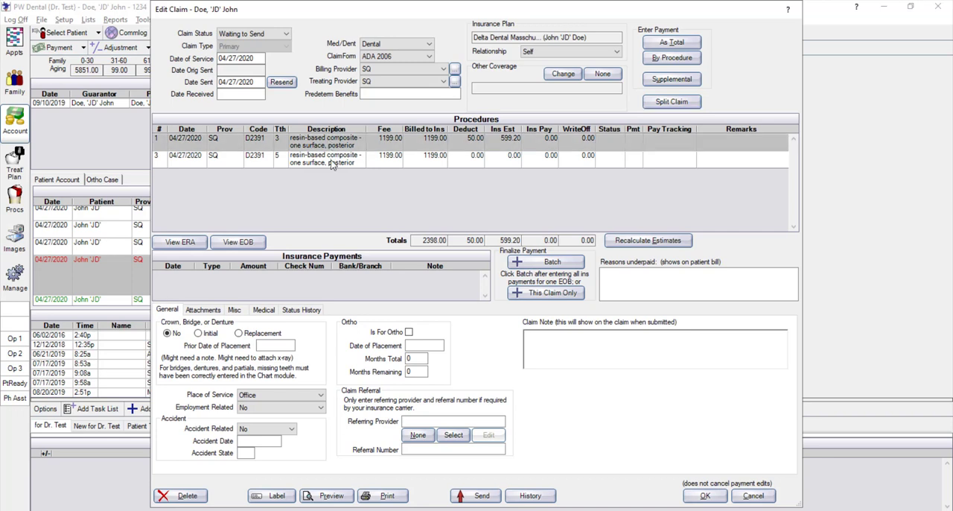
Enter a 0.00 by-procedure payment for D2391 on tooth 5 and save the claim with all items marked received
left_click(333, 163)
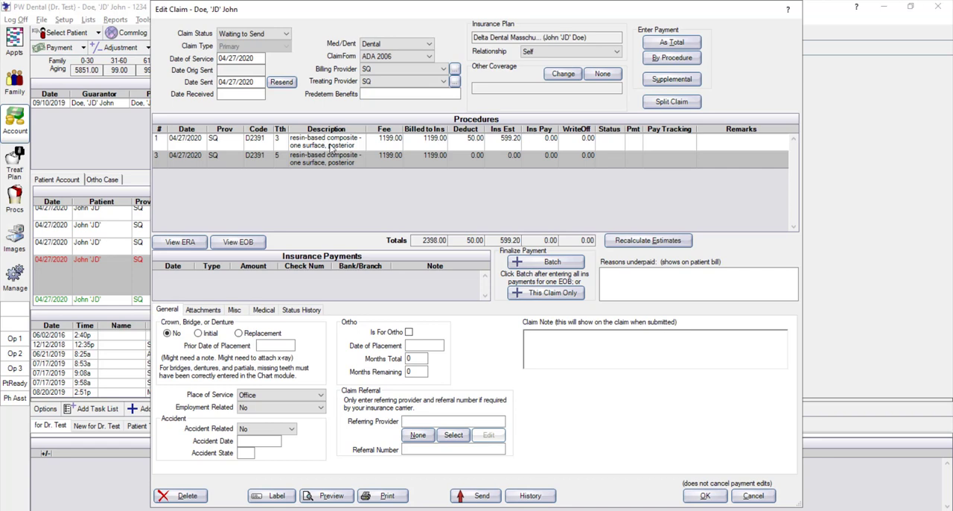
left_click(671, 60)
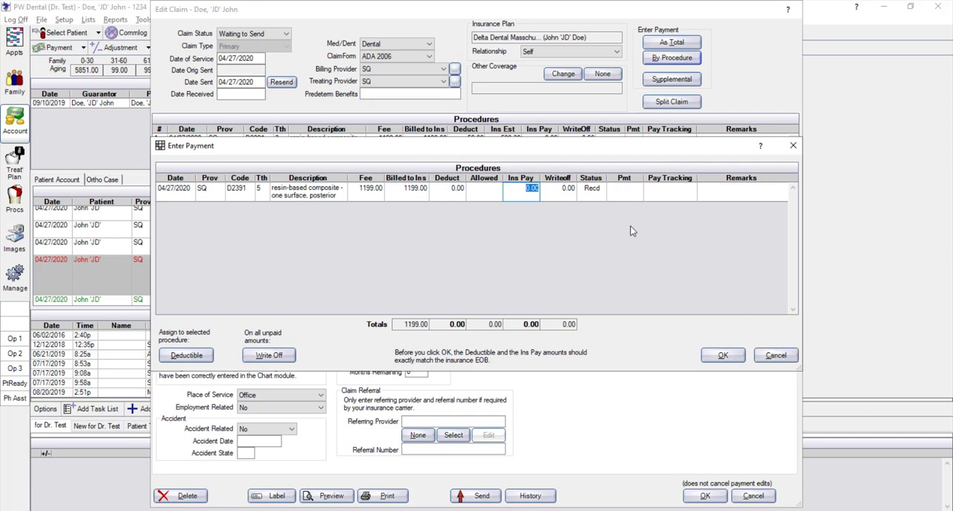
left_click(719, 355)
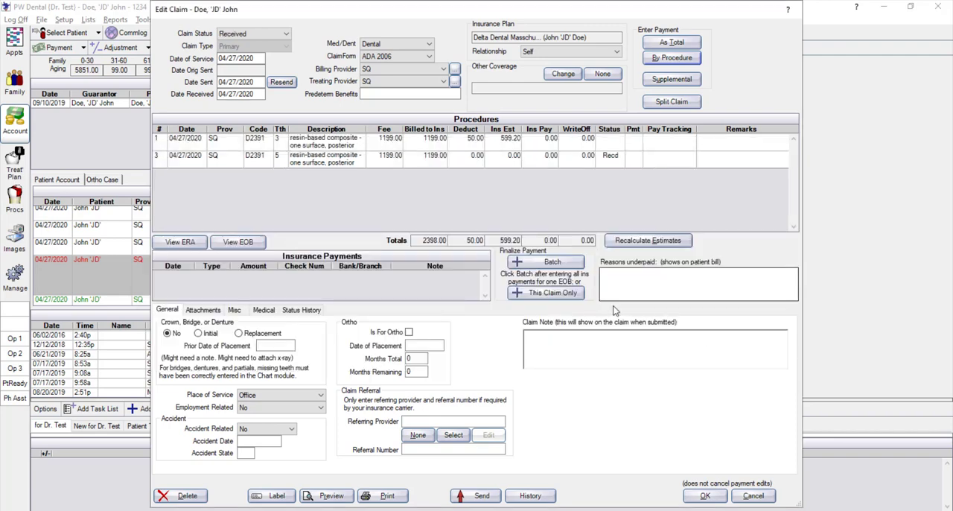
left_click(706, 495)
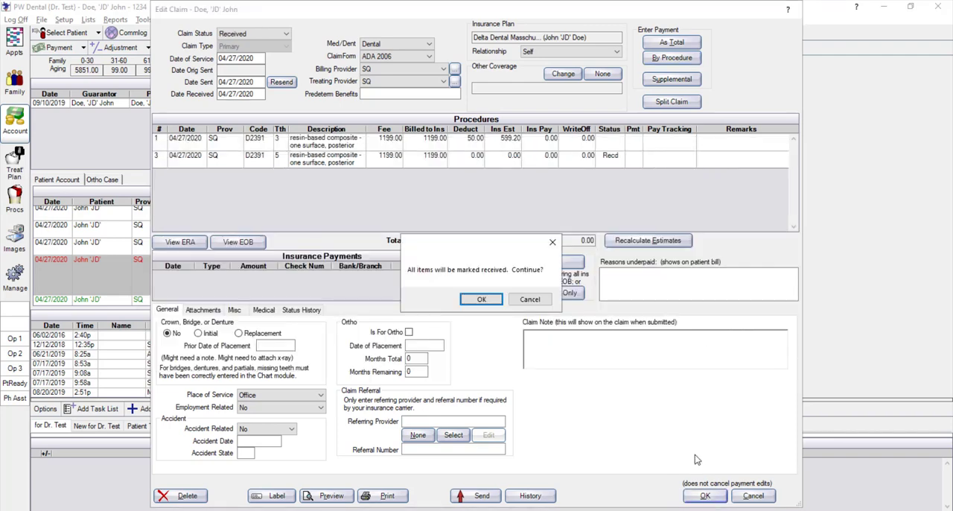
left_click(480, 299)
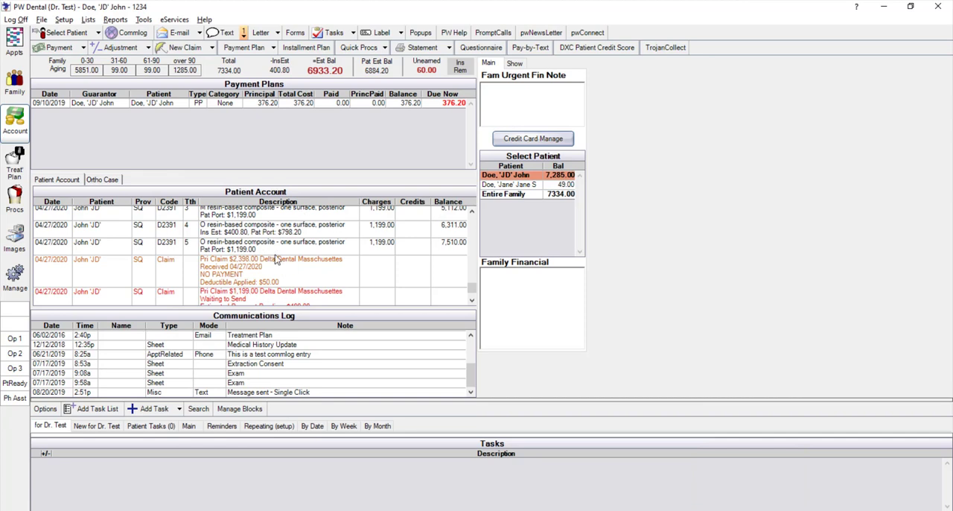
Compare the procedures on the received $2,398.00 claim with those on the split-off $1,199.00 claim
left_click(248, 272)
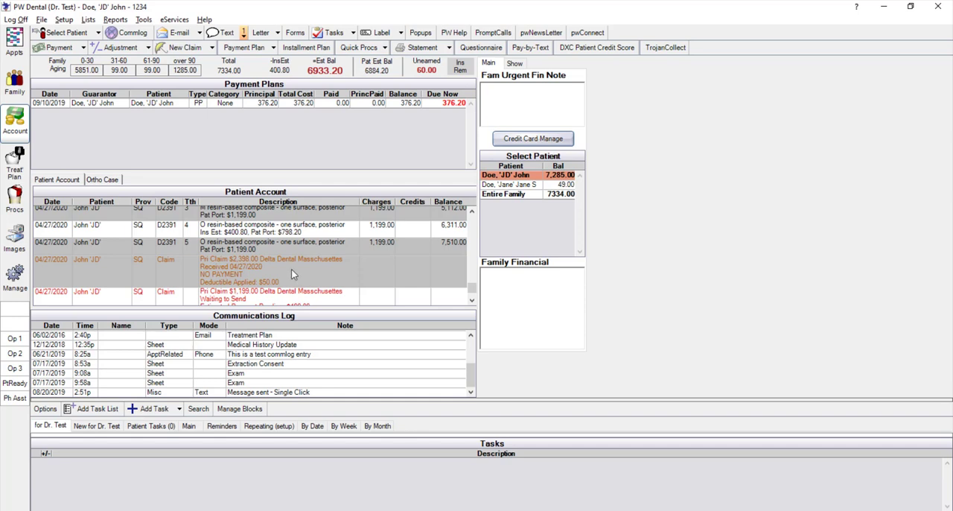
double_click(234, 265)
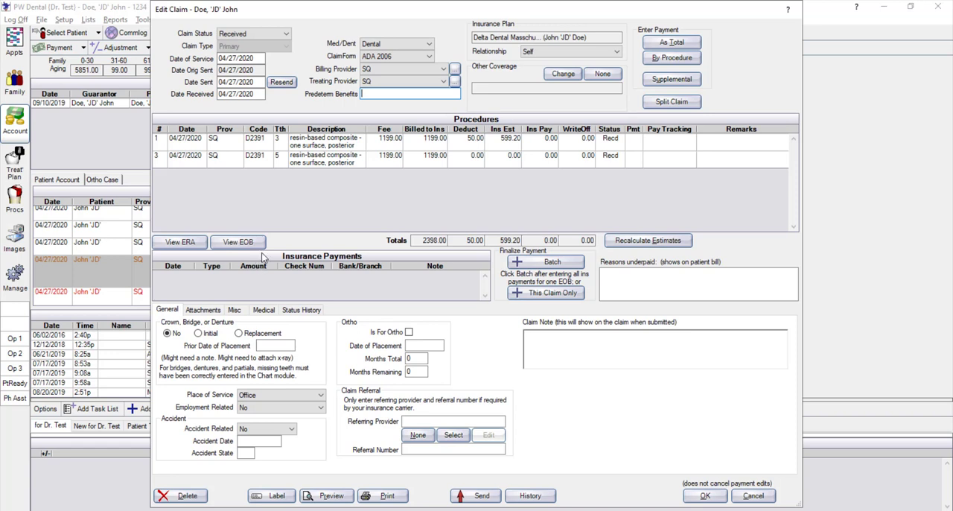
left_click(758, 495)
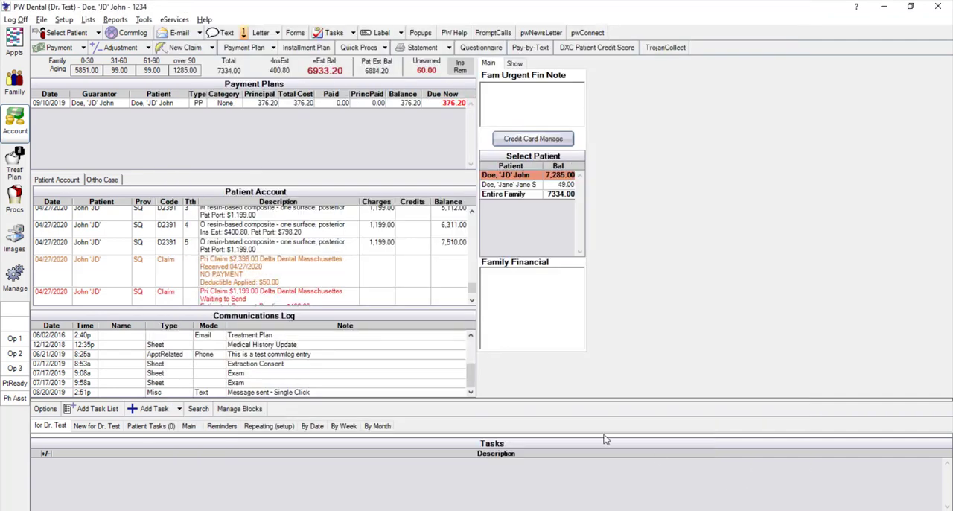
double_click(257, 296)
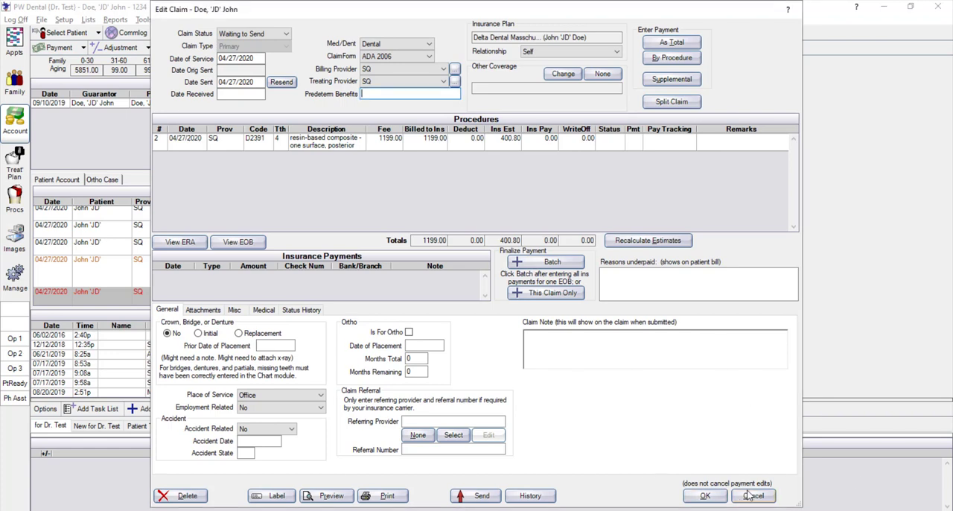
left_click(748, 492)
double_click(280, 267)
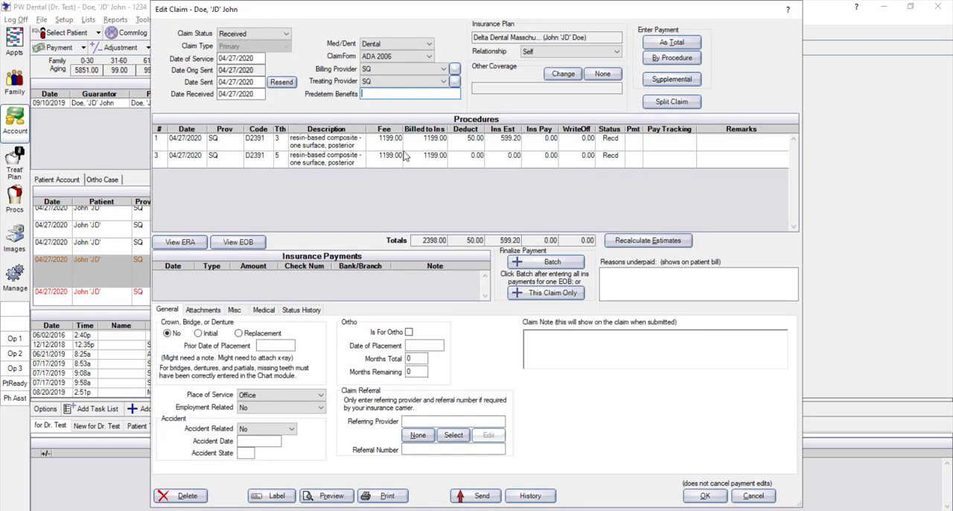
Close the received claim, set the split-off D2391 claim for tooth 4 to Sent - Verified, and save it
left_click(764, 496)
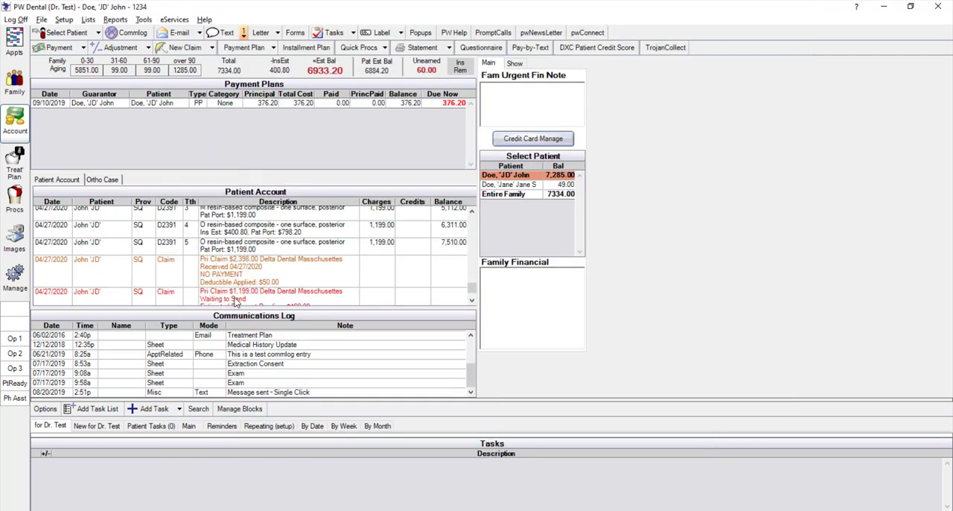
double_click(235, 298)
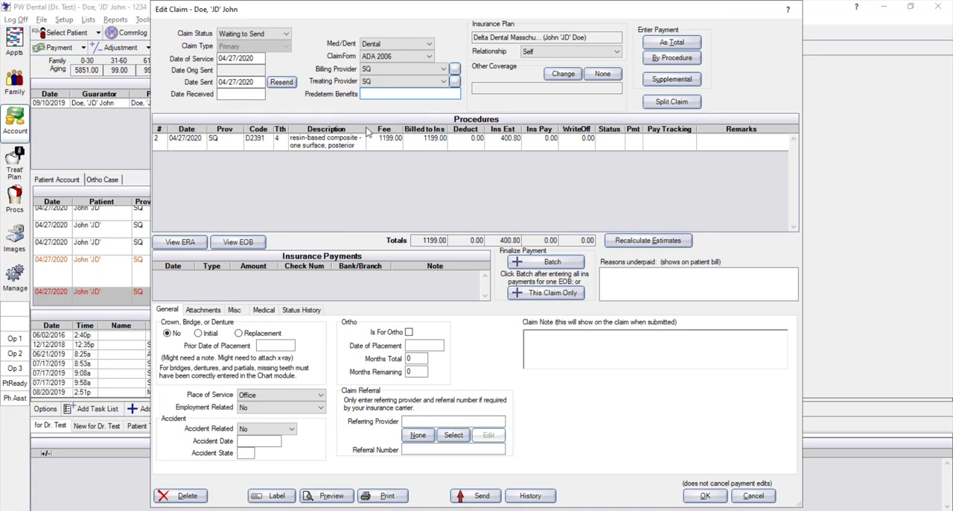
left_click(265, 36)
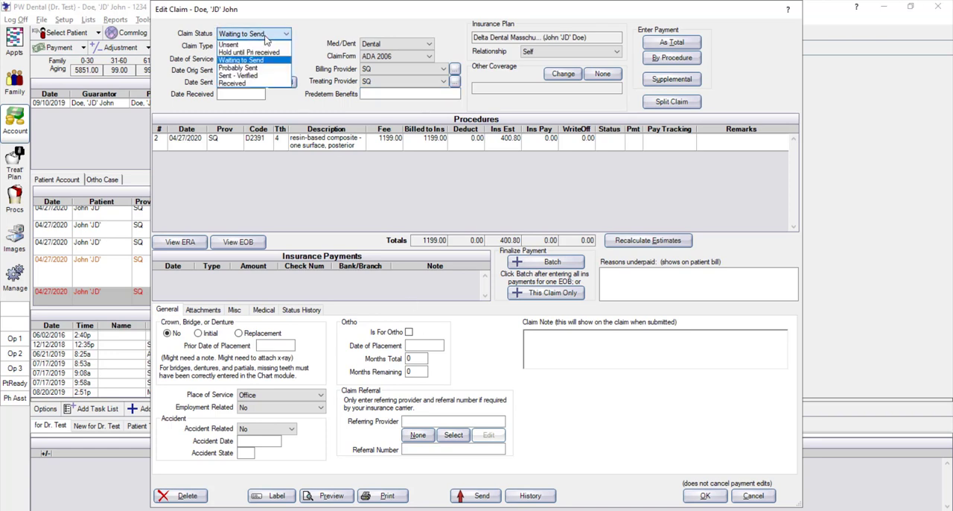
left_click(243, 78)
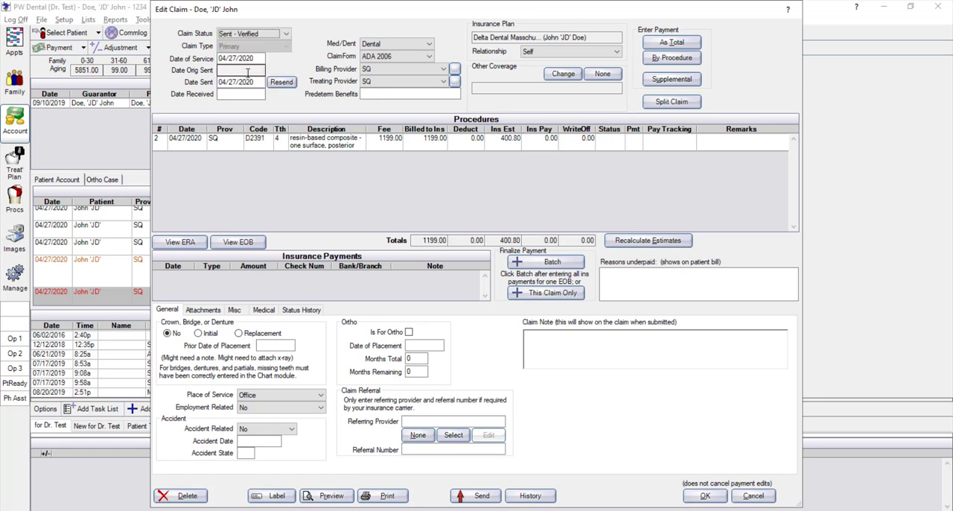
left_click(701, 496)
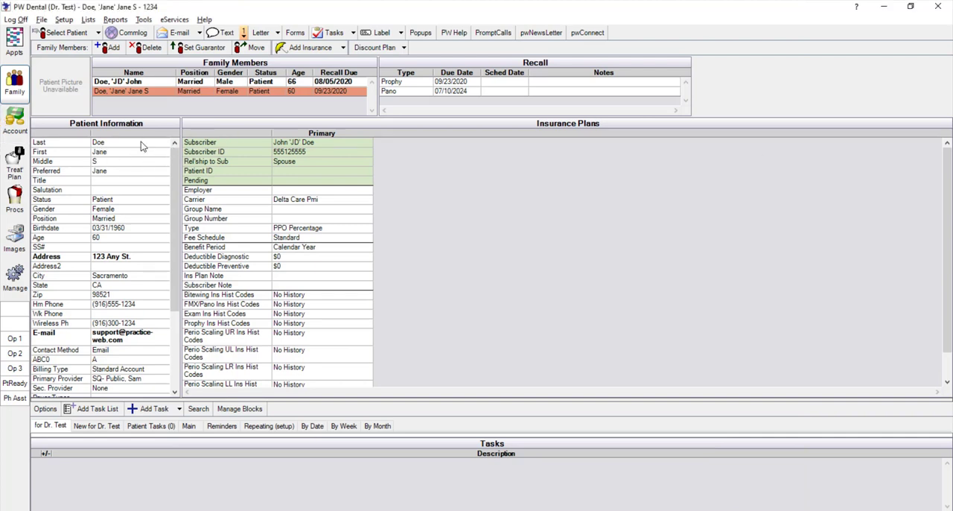
Enter a 36.00 supplemental insurance payment for D2750 on tooth 18 in the spouse's received $256.00 Delta Care Pmi claim
left_click(15, 119)
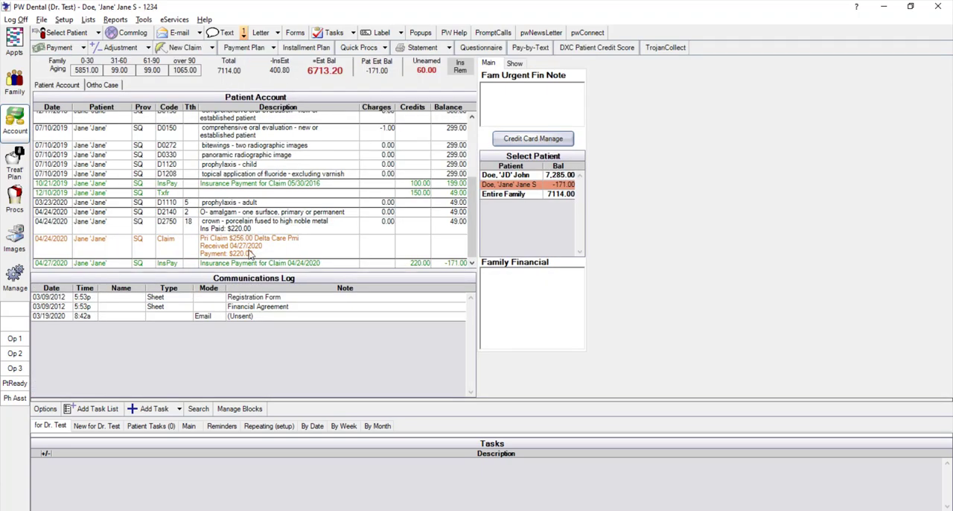
left_click(253, 249)
double_click(253, 249)
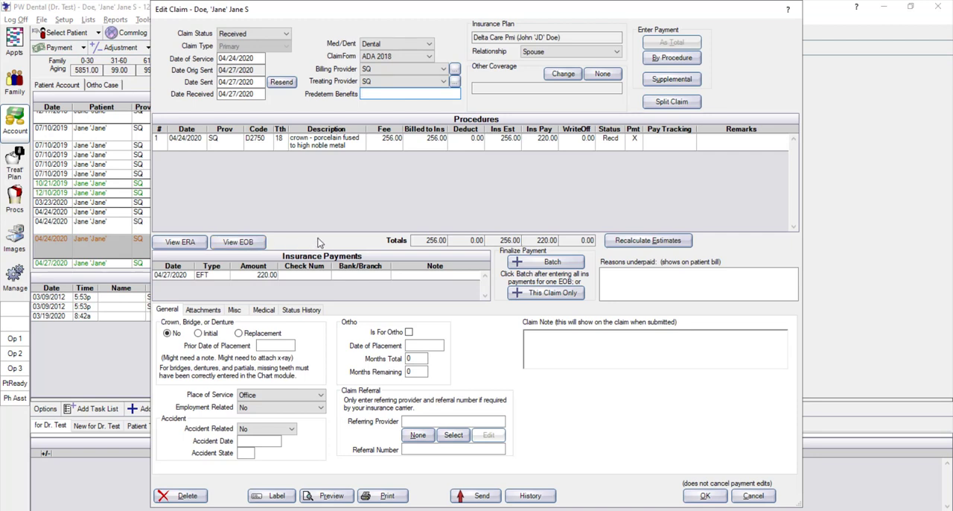
left_click(673, 85)
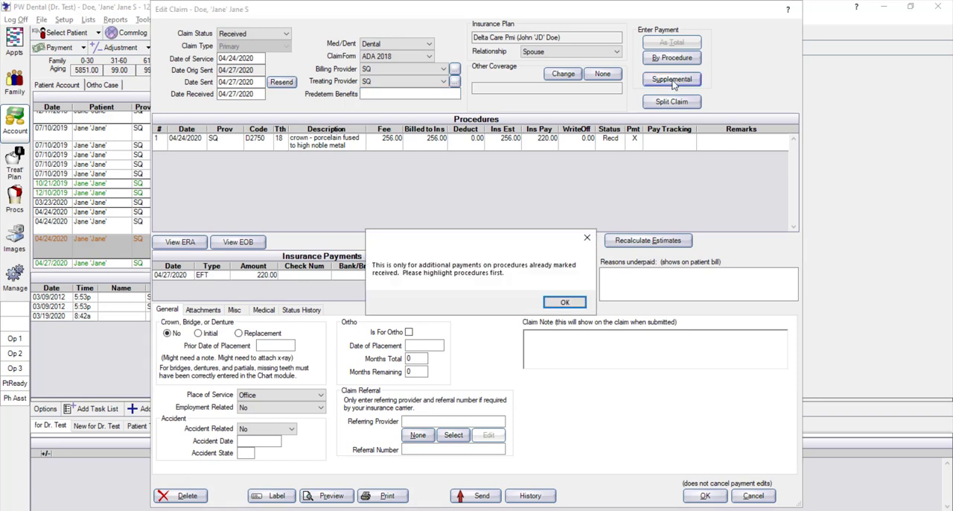
left_click(565, 302)
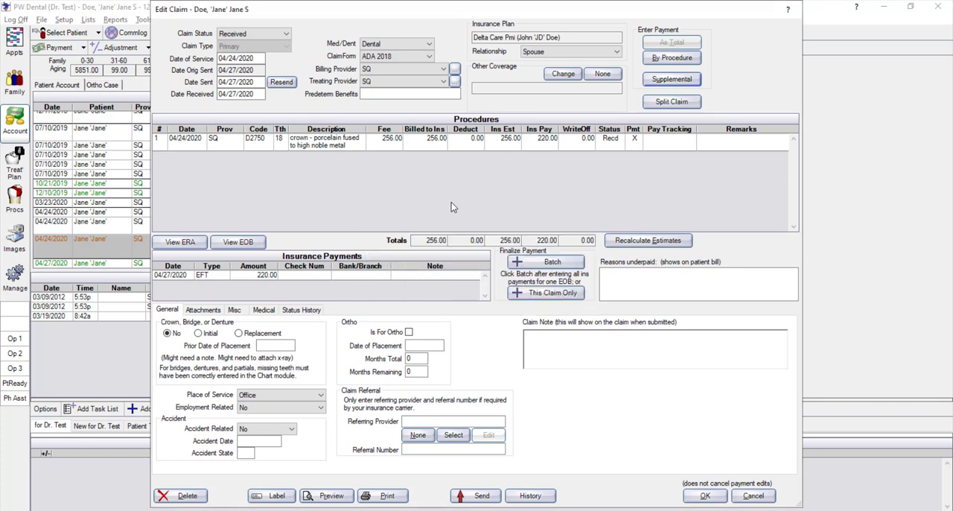
left_click(311, 149)
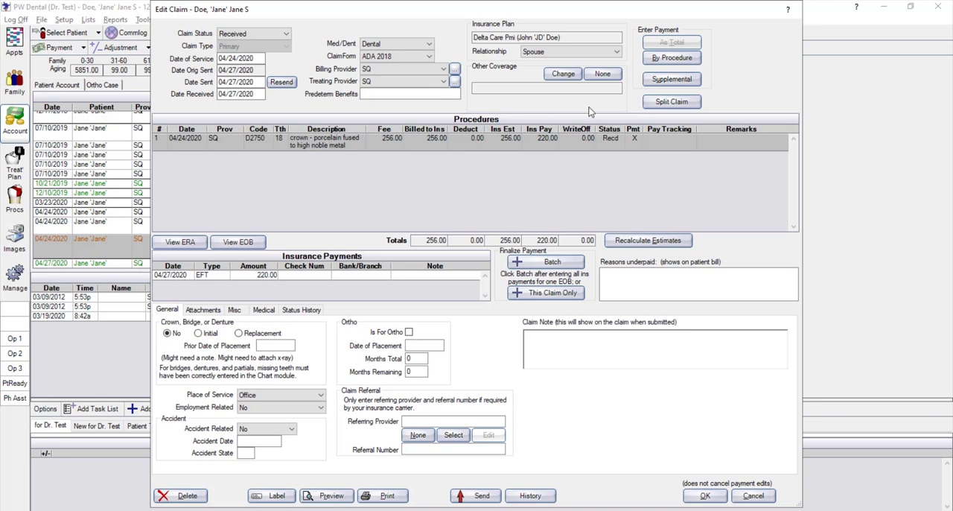
left_click(673, 80)
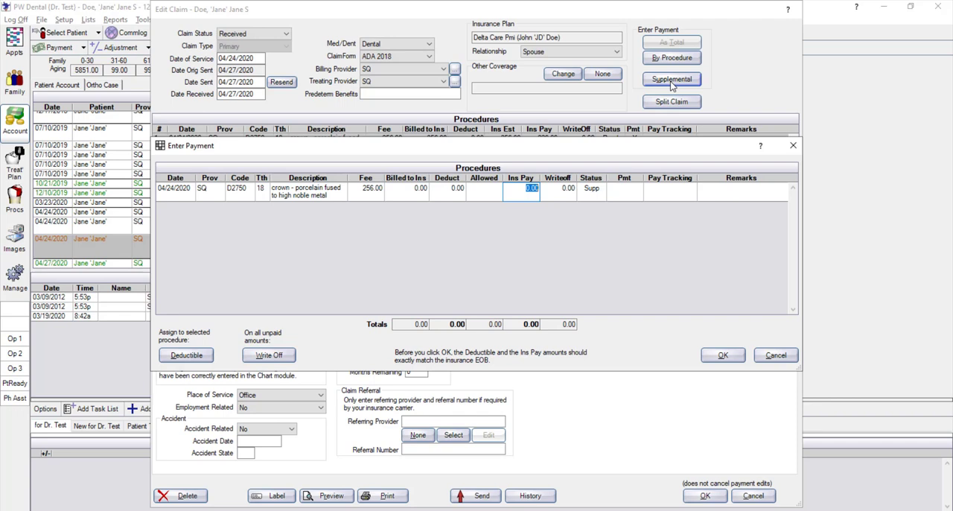
type("36.00")
left_click(721, 356)
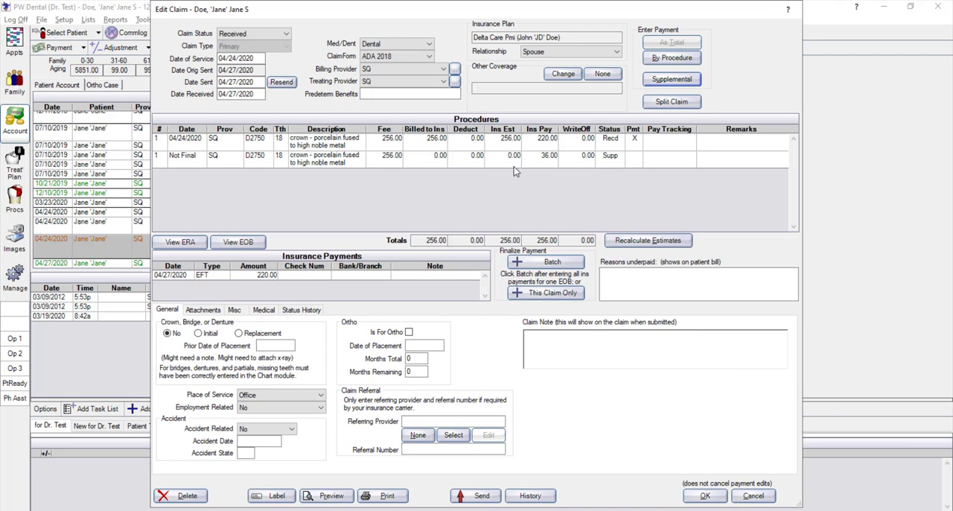
Finalize the supplemental payment for this claim only as an EFT with check number 123
left_click(546, 292)
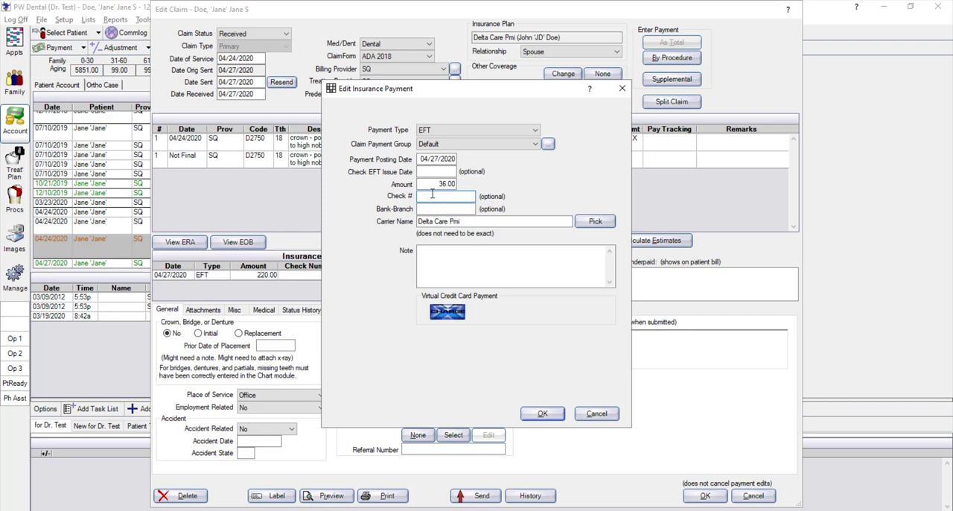
type("123")
left_click(545, 417)
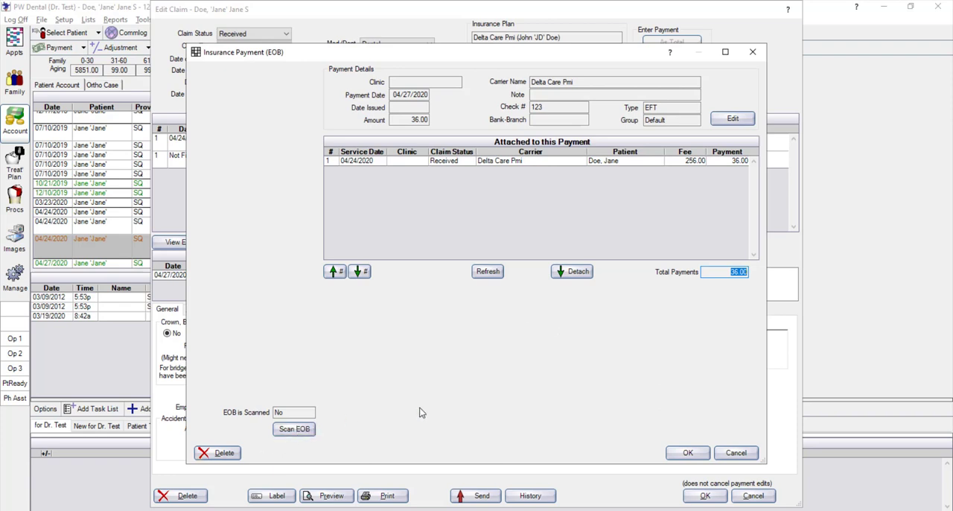
left_click(683, 454)
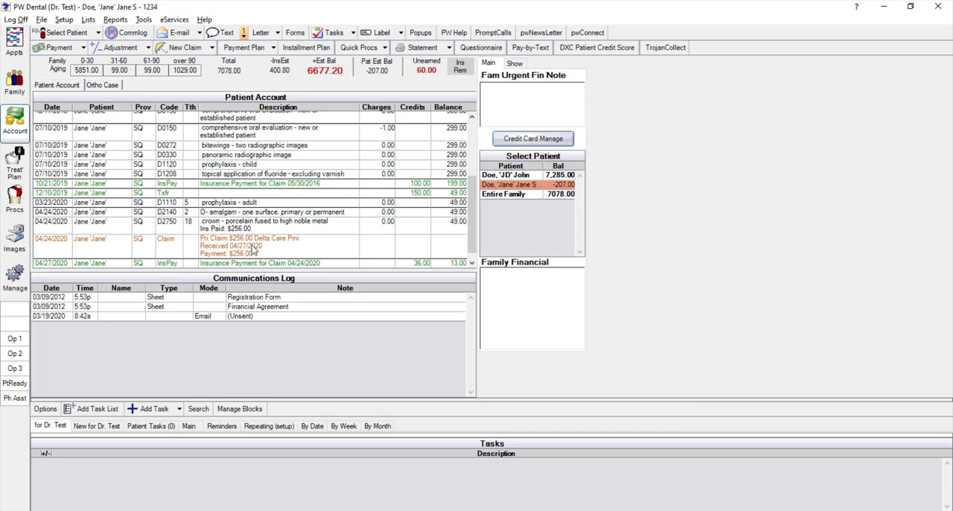
Reopen the $256.00 Delta Care Pmi claim and compare which procedure entry each EFT payment covers
double_click(251, 245)
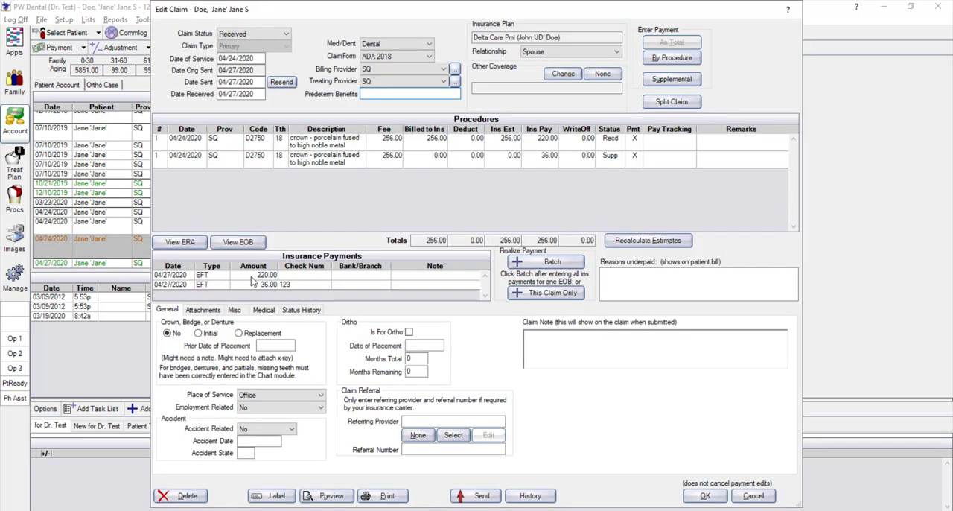
left_click(252, 276)
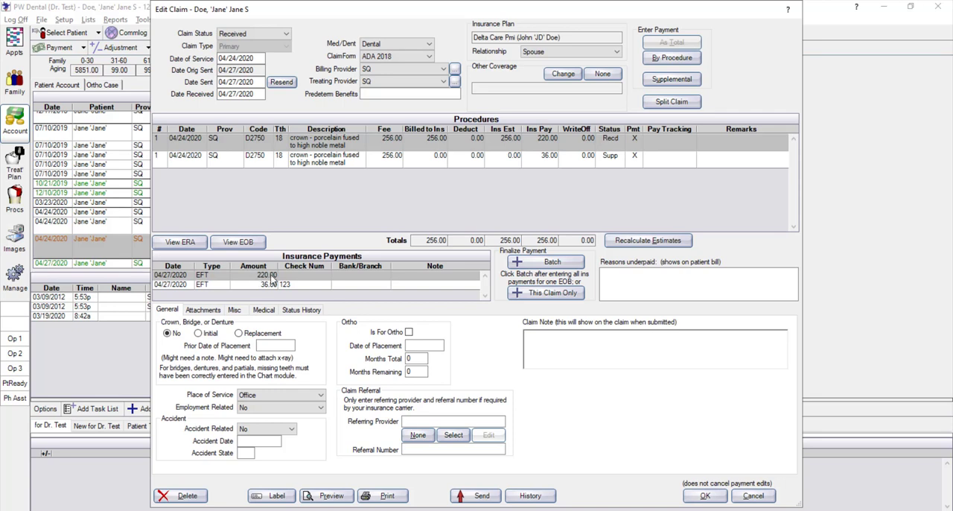
left_click(250, 285)
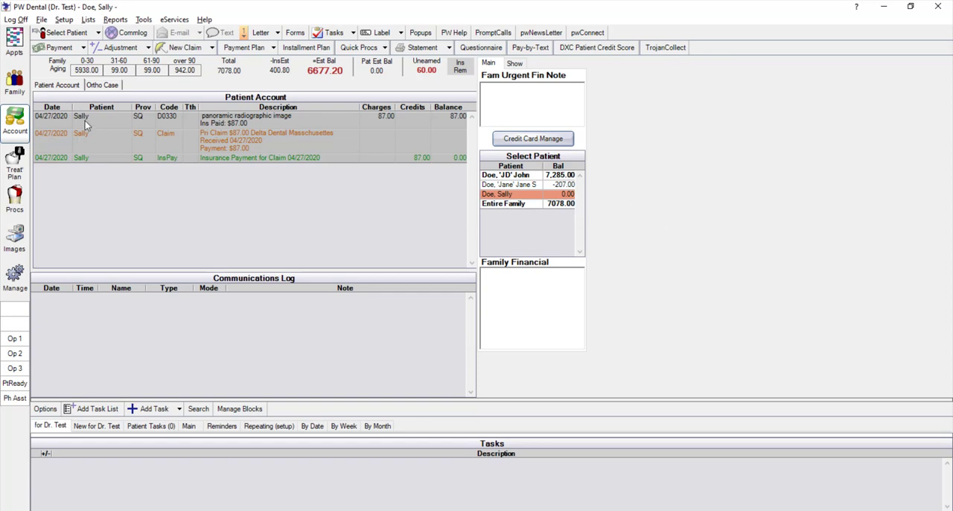
Check the dependent patient's insurance plan, then open the received $87.00 Delta Dental Masschusettes claim with its D0330 procedure selected
left_click(12, 90)
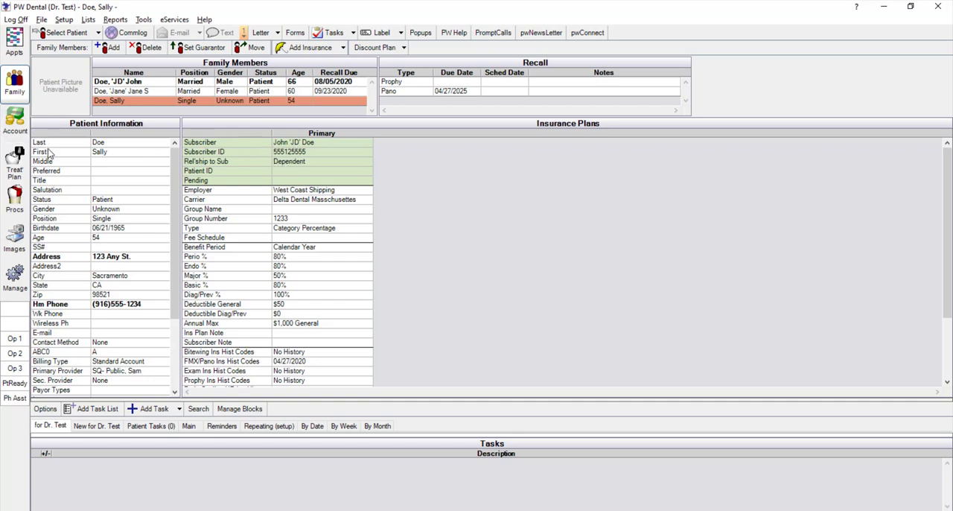
left_click(15, 120)
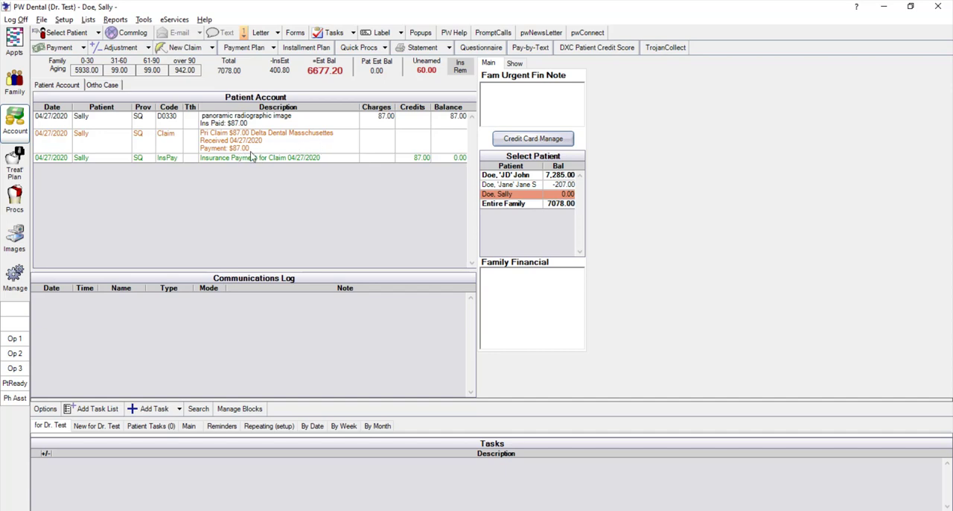
double_click(290, 145)
left_click(291, 145)
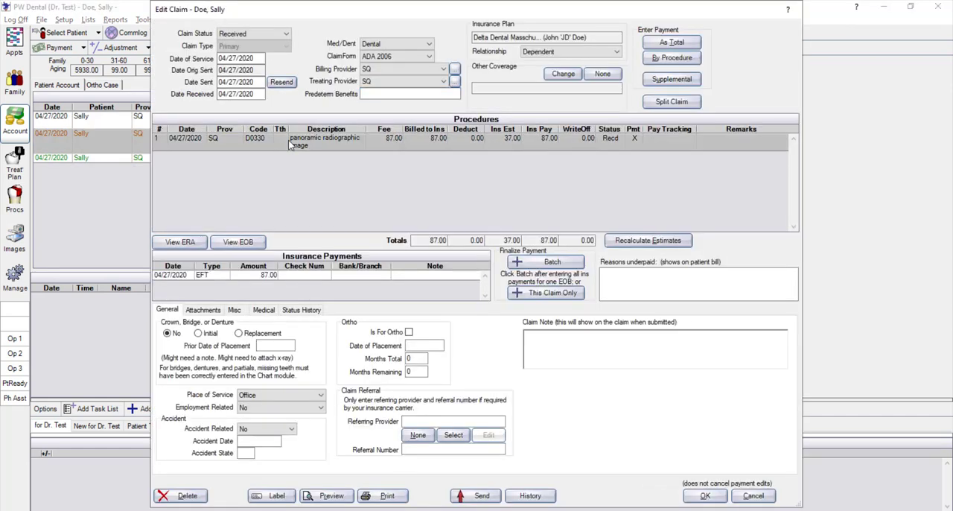
Enter a supplemental insurance payment of -87.00 for the D0330 panoramic radiographic image
left_click(660, 86)
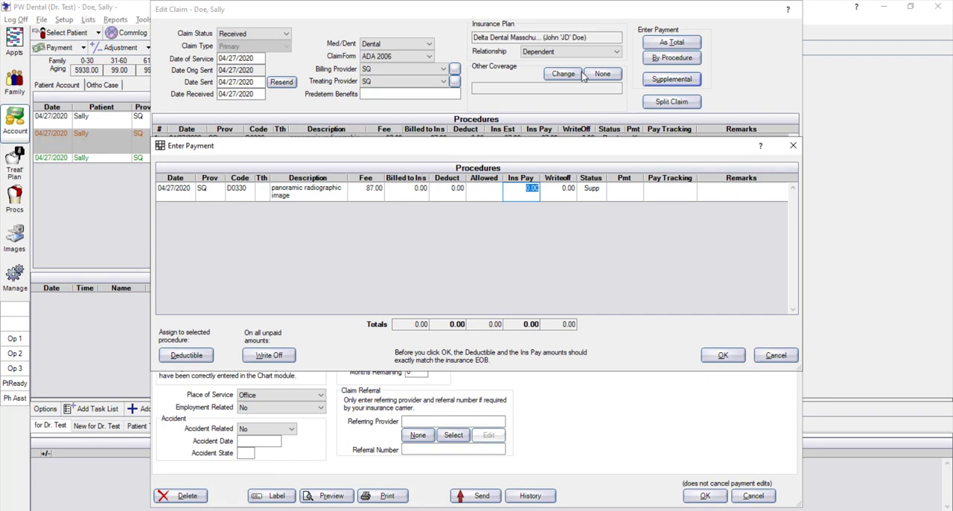
key("BackSpace")
type("-87.00")
Add the remark "Ins requested refund. Yearly frequency" to the D0330 supplemental entry and save the payment
left_click(737, 196)
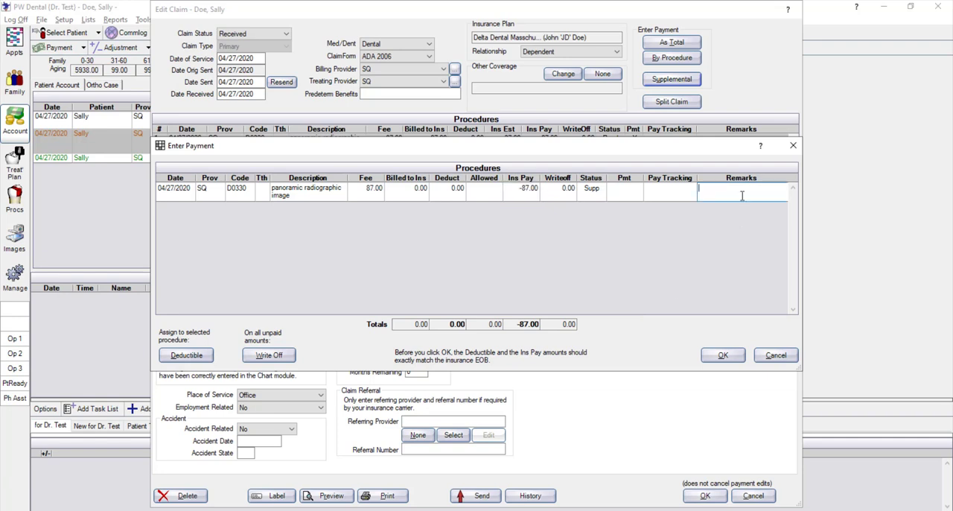
type("Ins requestyed refund")
left_click(735, 189)
key("BackSpace")
left_click(771, 190)
type(".  Yearly frequenncy")
left_click(720, 197)
key("BackSpace")
left_click(719, 355)
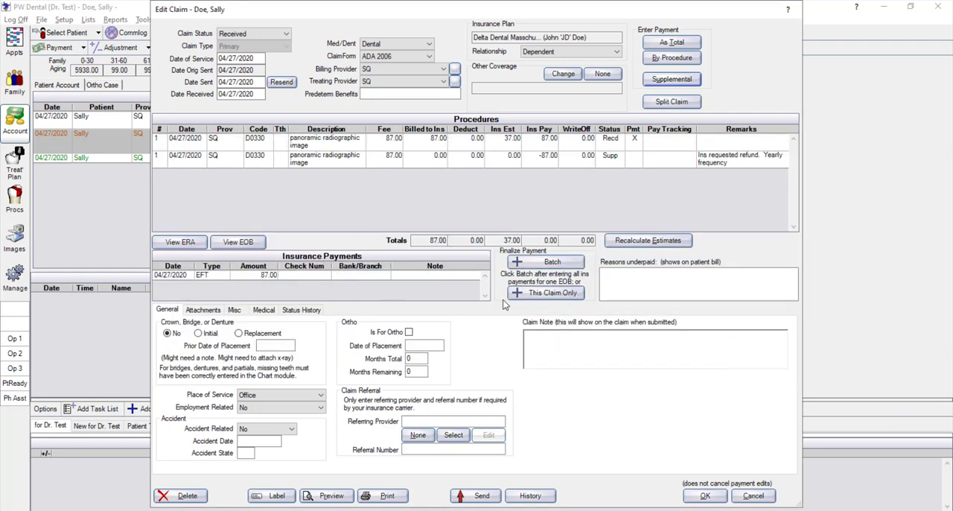
Finalize the D0330 refund for this claim only as an EFT and give it check number 125
left_click(547, 293)
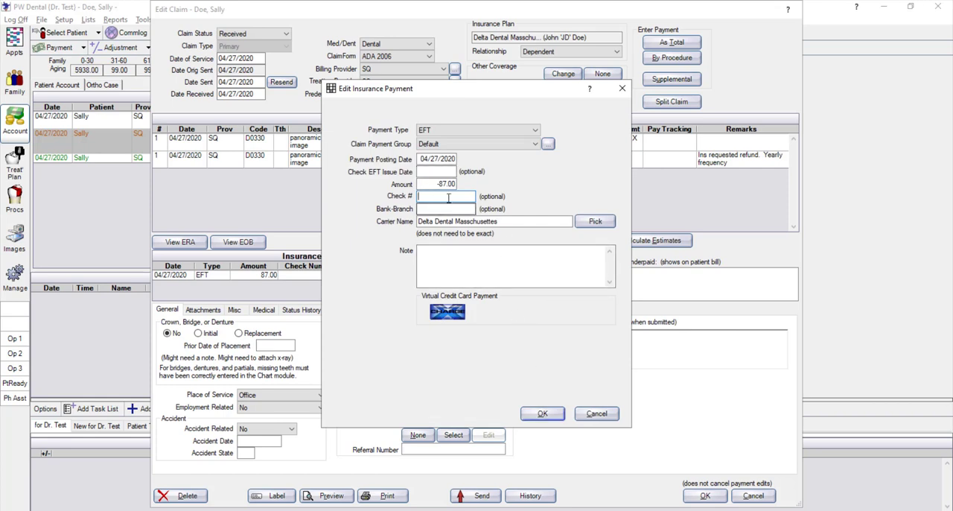
left_click(542, 413)
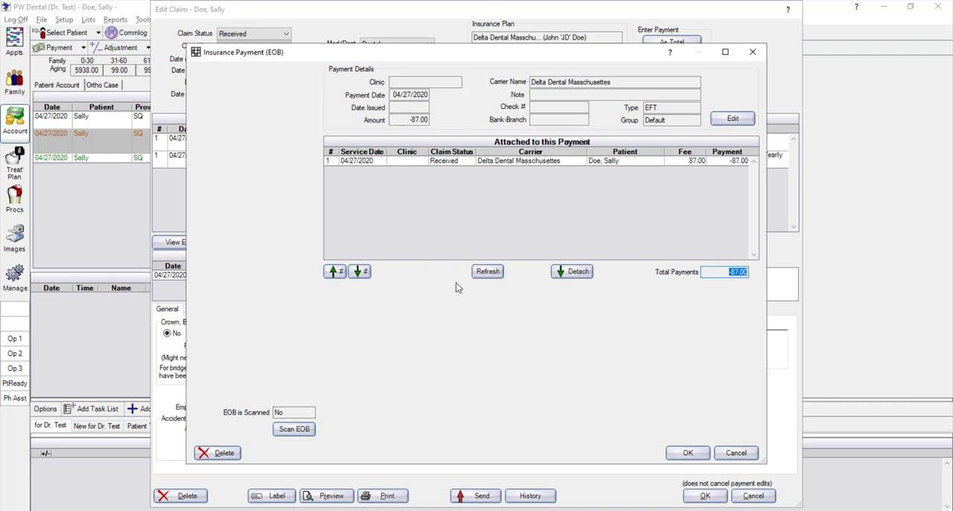
left_click(736, 119)
left_click(431, 195)
type("125")
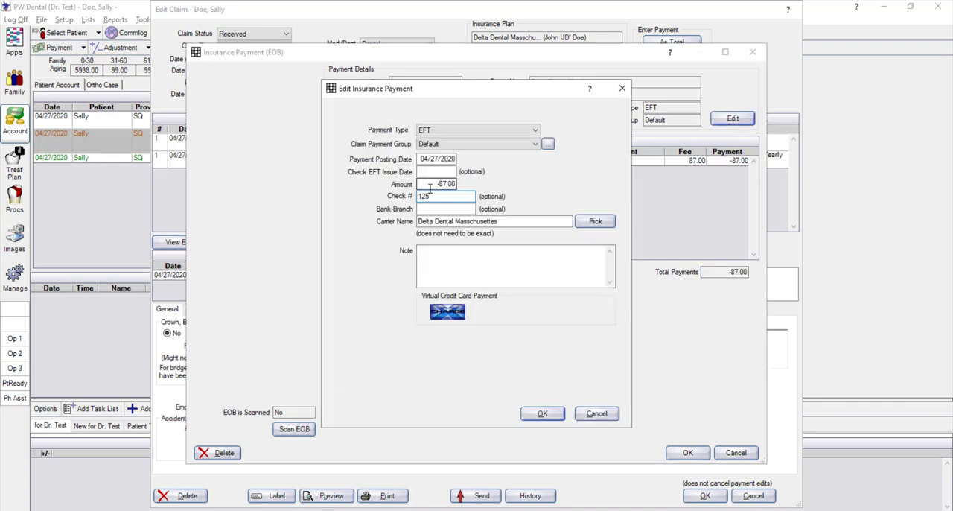
Add the note "Refund to ins" to the insurance payment, check its amount against the attached total, and save it
left_click(439, 263)
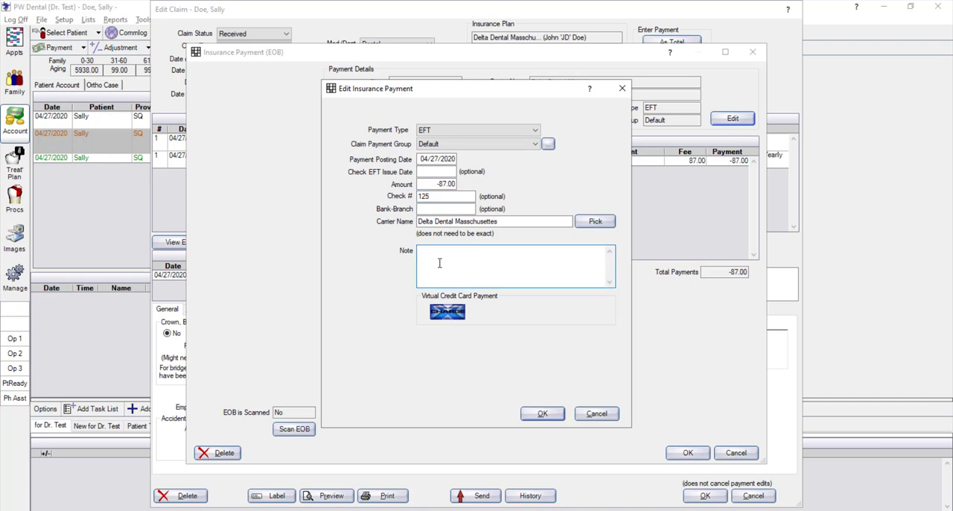
type("Refund to ins")
left_click(541, 414)
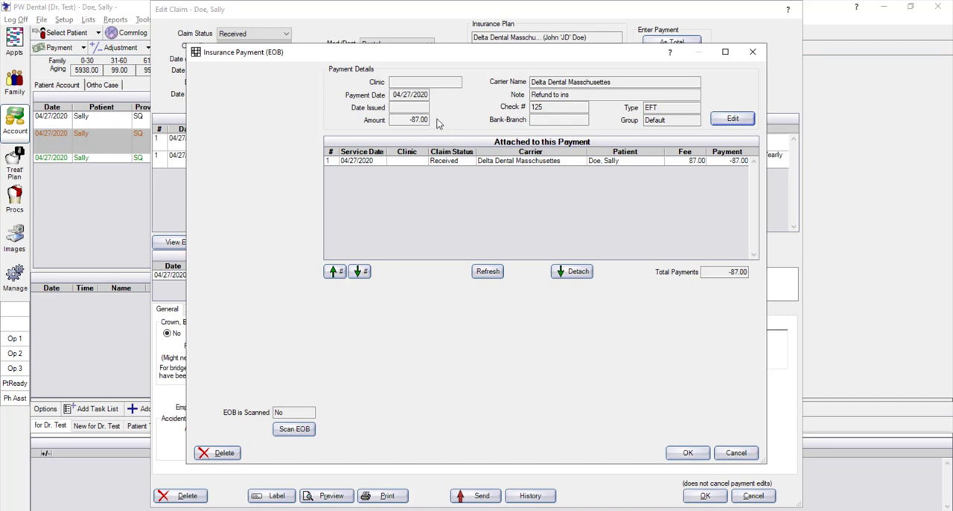
left_click(414, 121)
left_click(733, 272)
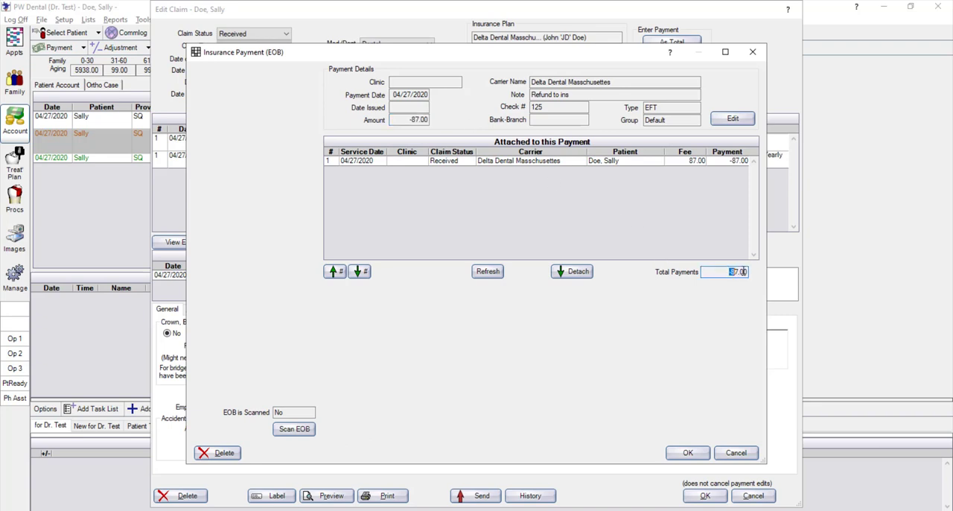
left_click(687, 453)
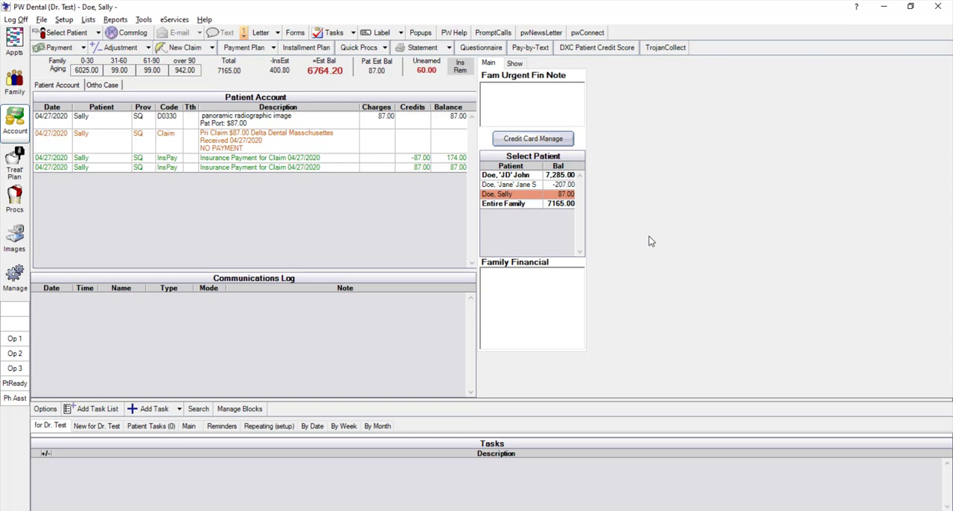
Review the refund's remark, note and payment entries on the dependent's $87.00 claim, and close it
left_click(295, 134)
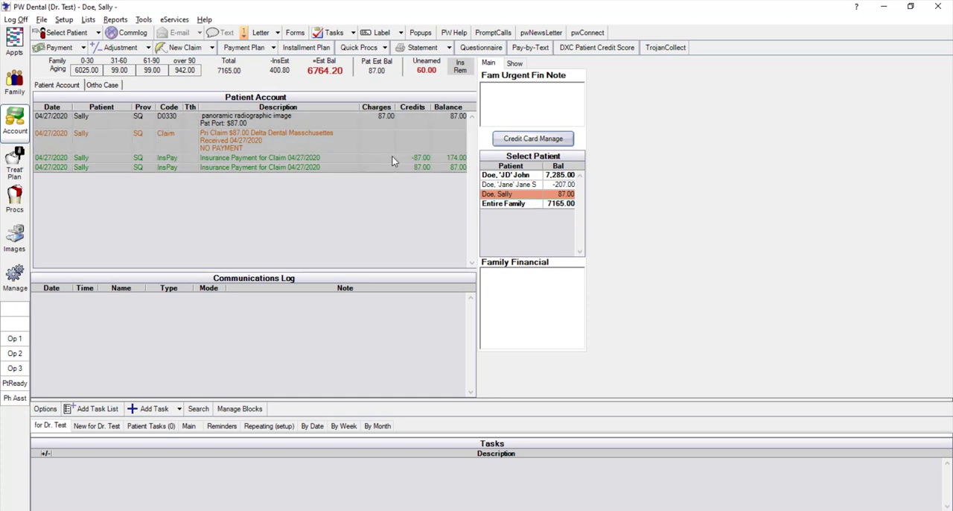
double_click(290, 137)
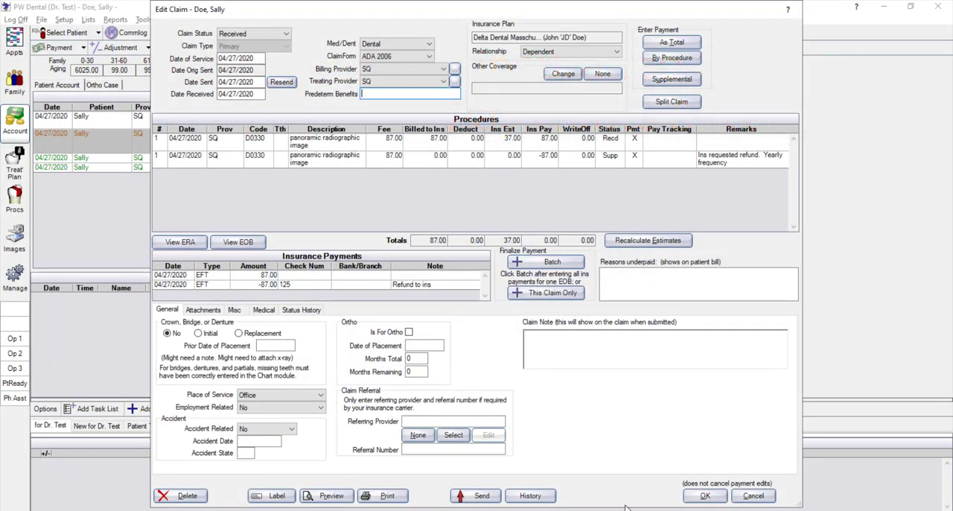
left_click(699, 497)
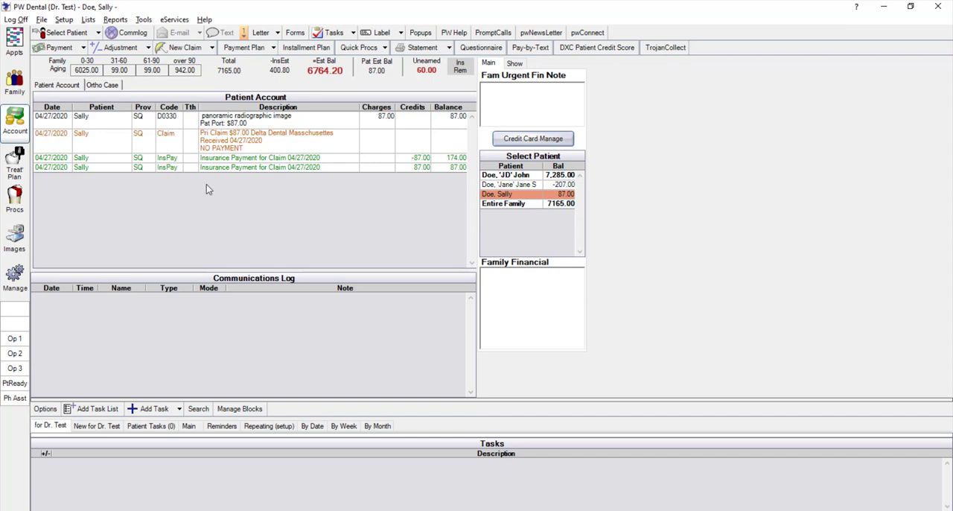
Run the Daily Payments report for April 1 to April 27, 2020, grouped by patient, with all insurance payment types
left_click(115, 20)
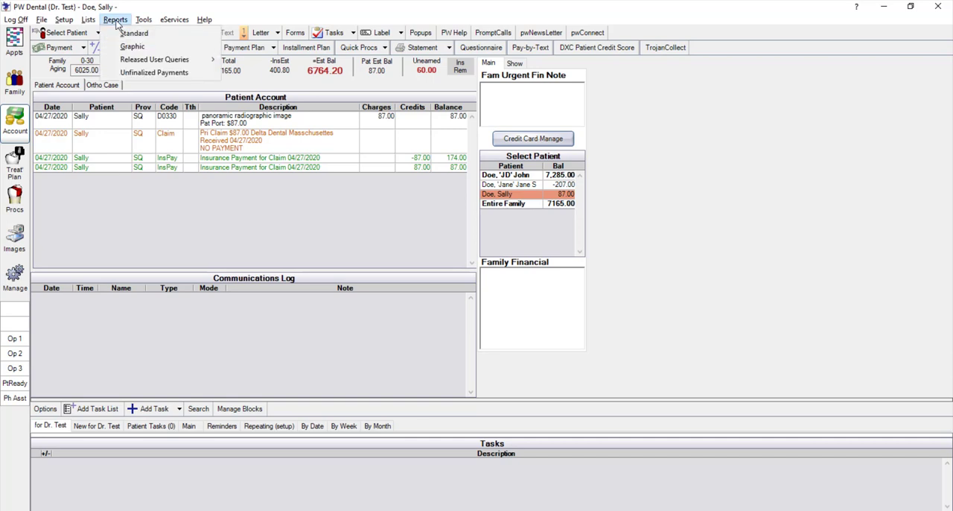
left_click(133, 33)
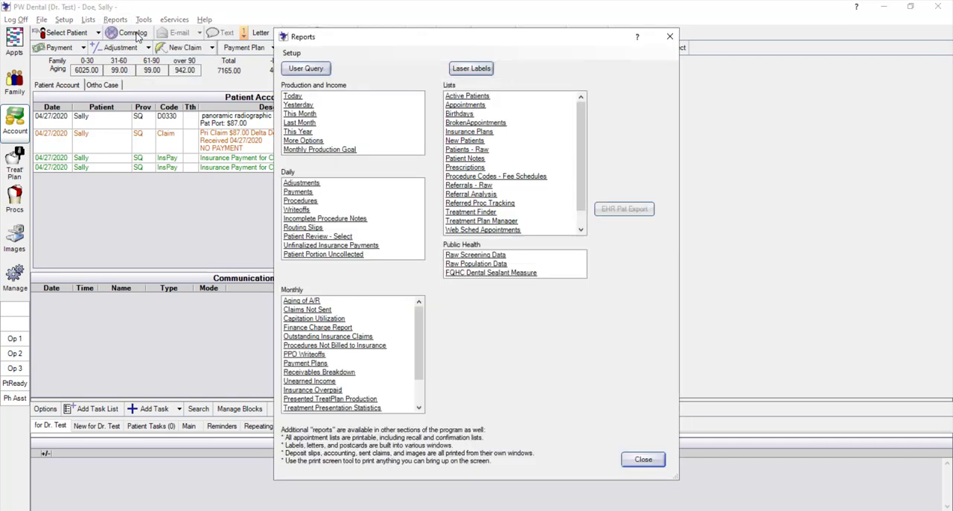
left_click(300, 192)
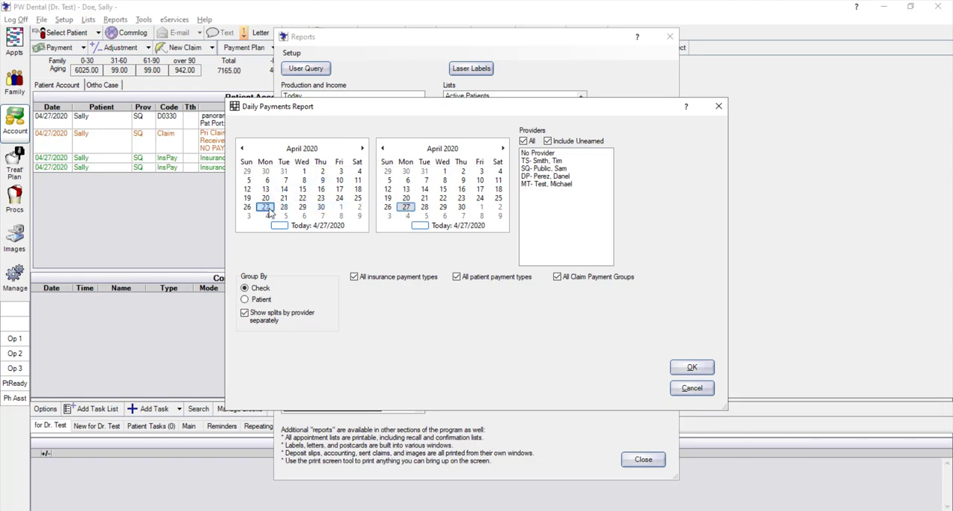
left_click(304, 171)
left_click(261, 302)
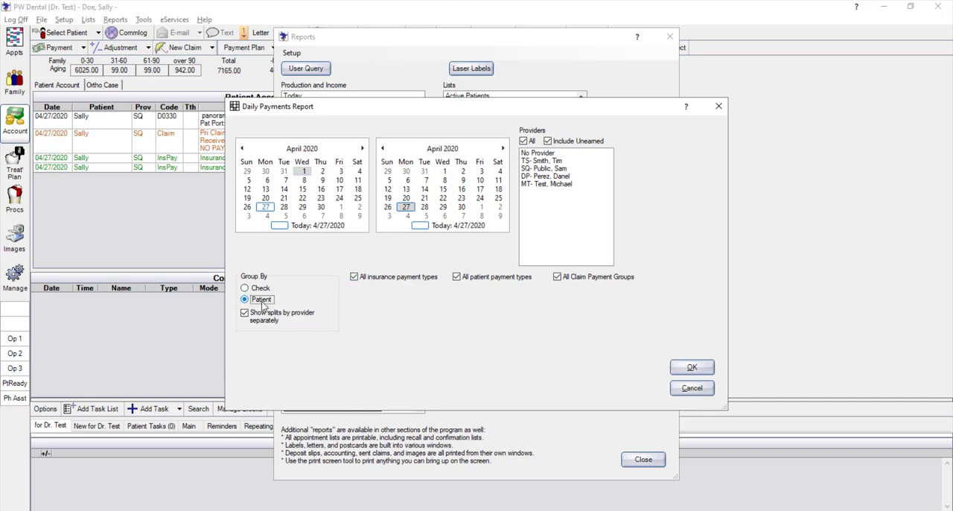
left_click(364, 279)
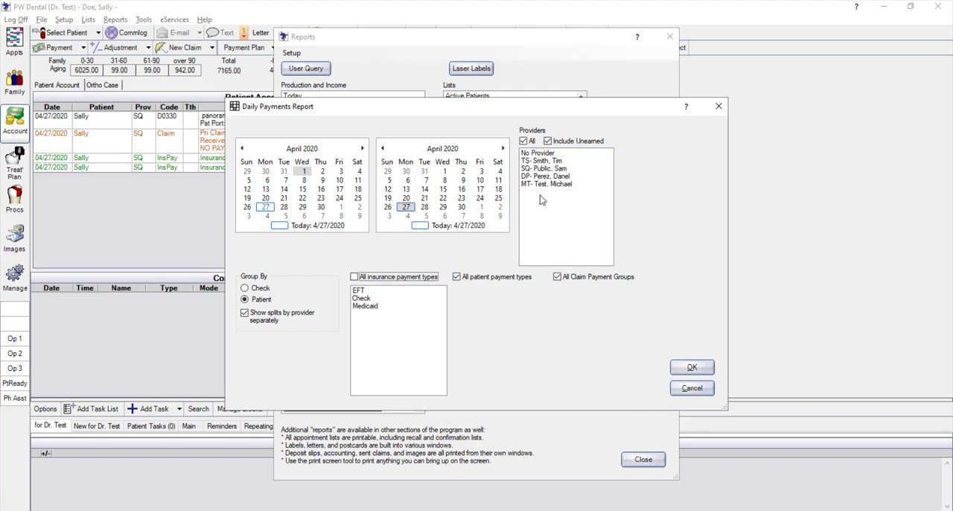
left_click(355, 279)
left_click(692, 369)
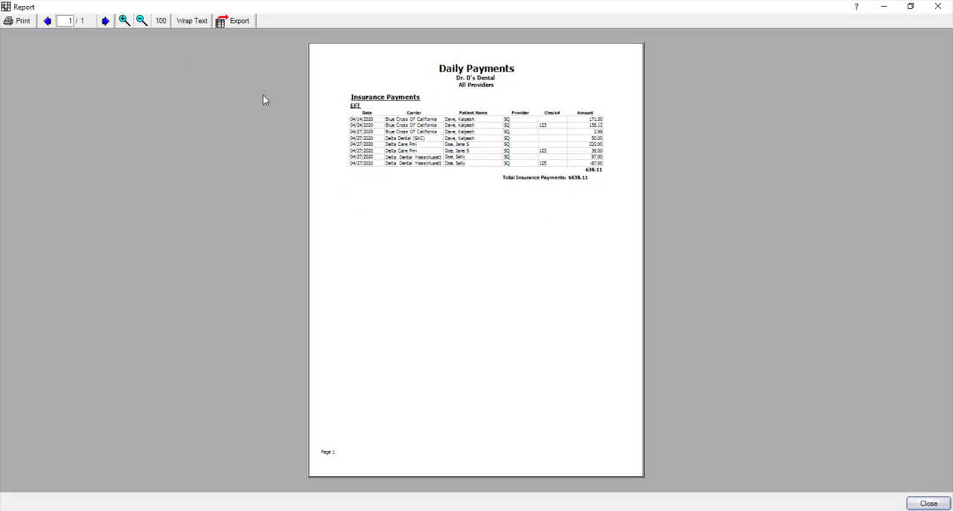
Examine the insurance payments listed in the Daily Payments report, and close the report and the reports list
left_click(125, 21)
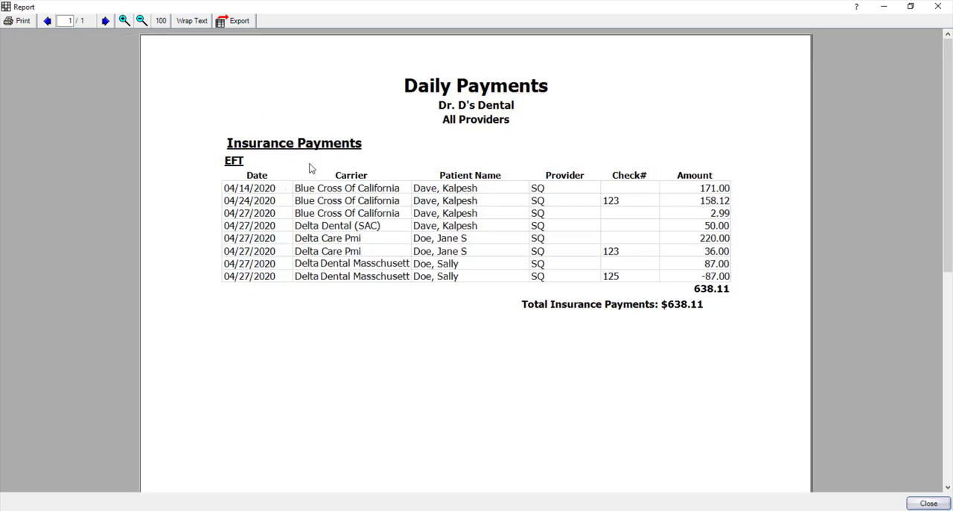
left_click(937, 9)
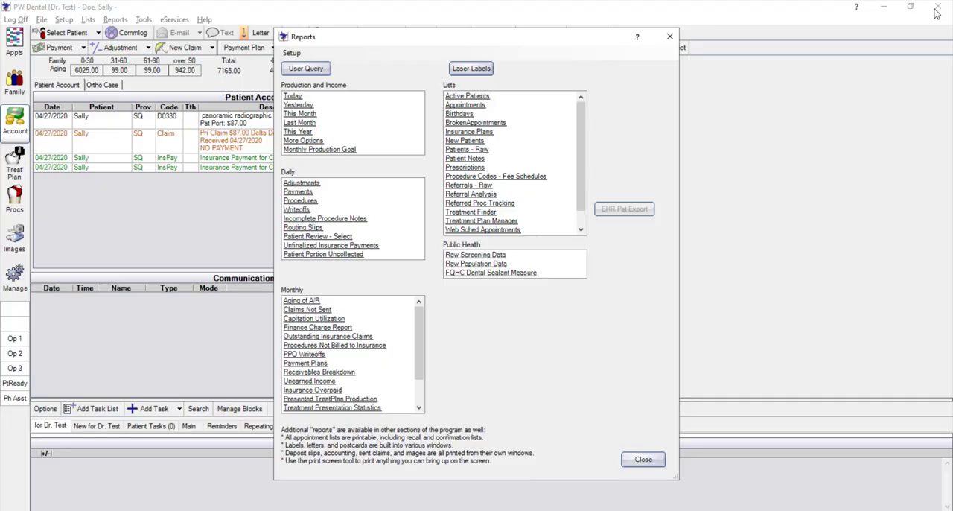
left_click(669, 37)
Open the monthly Claims Not Sent report and set its start date to 04/27/2020
left_click(115, 19)
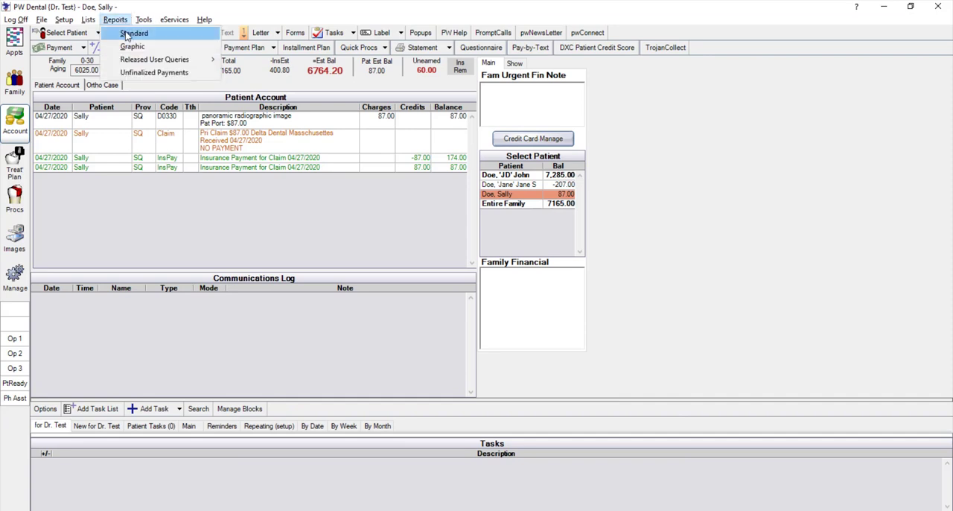
left_click(126, 36)
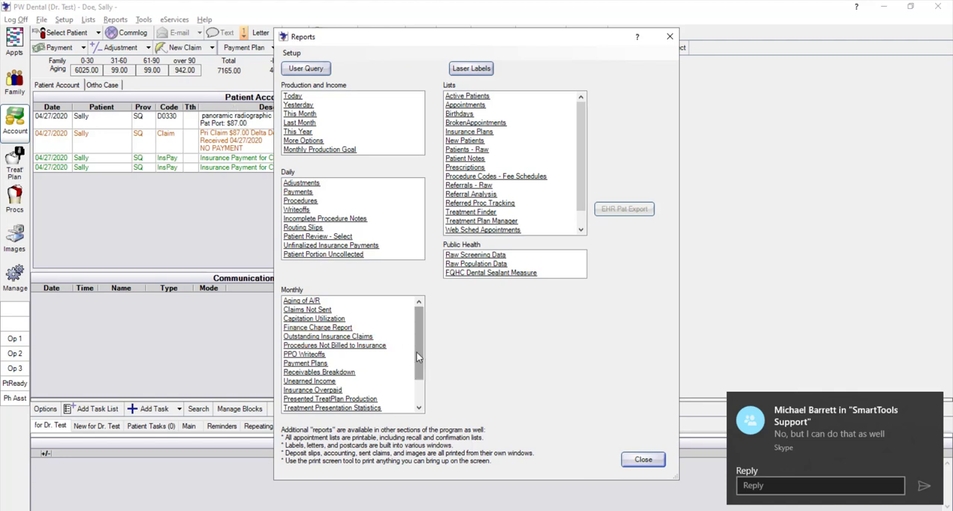
left_click(313, 309)
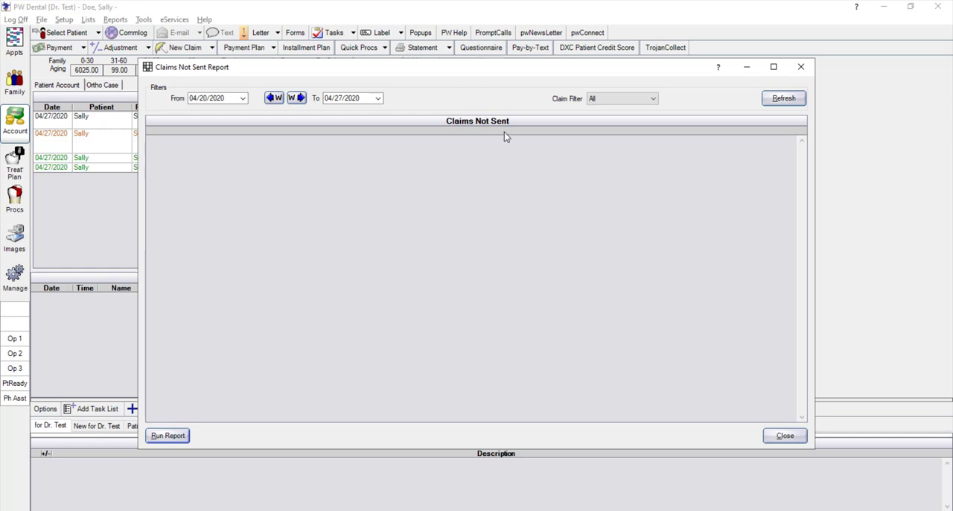
left_click(792, 98)
left_click(243, 99)
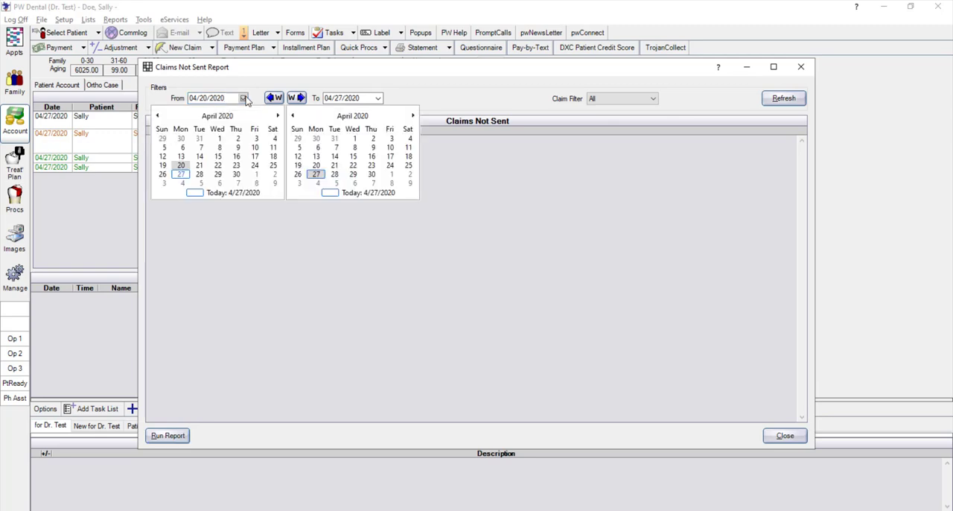
left_click(180, 174)
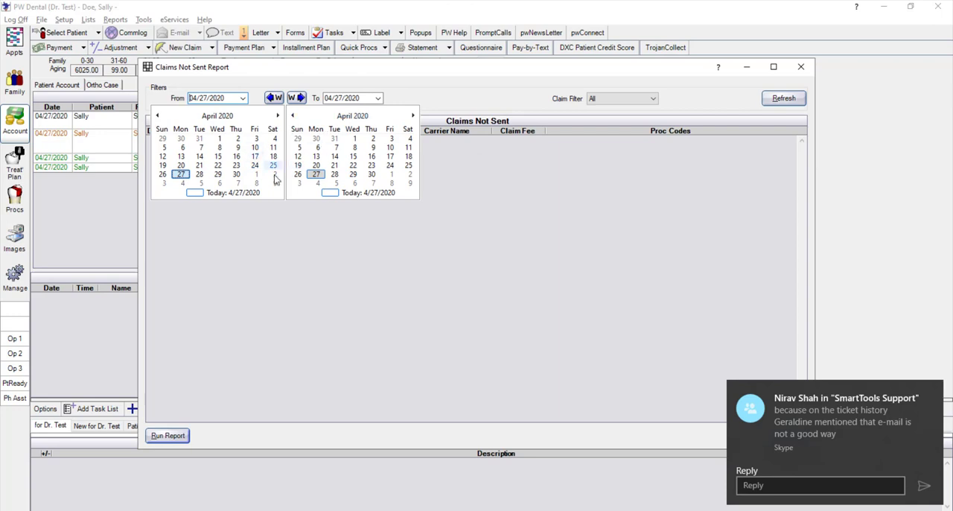
left_click(492, 88)
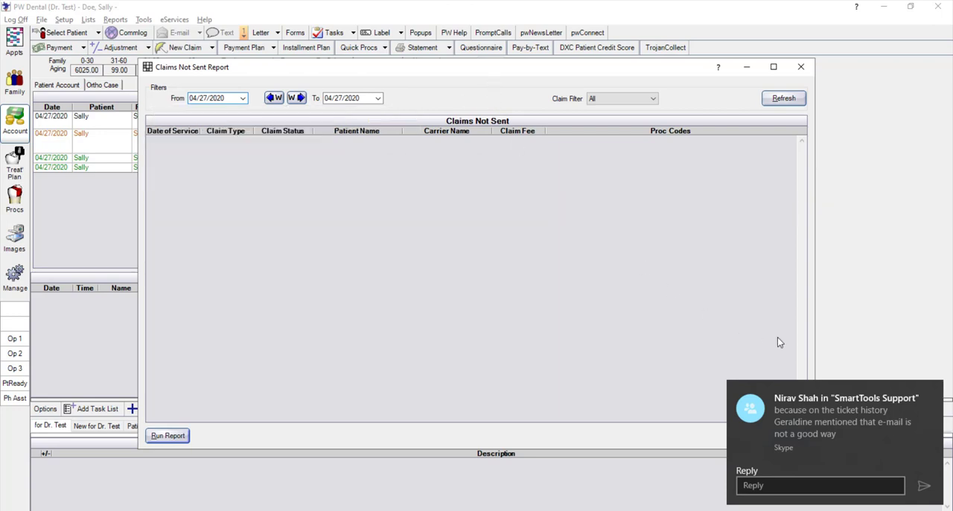
left_click(932, 391)
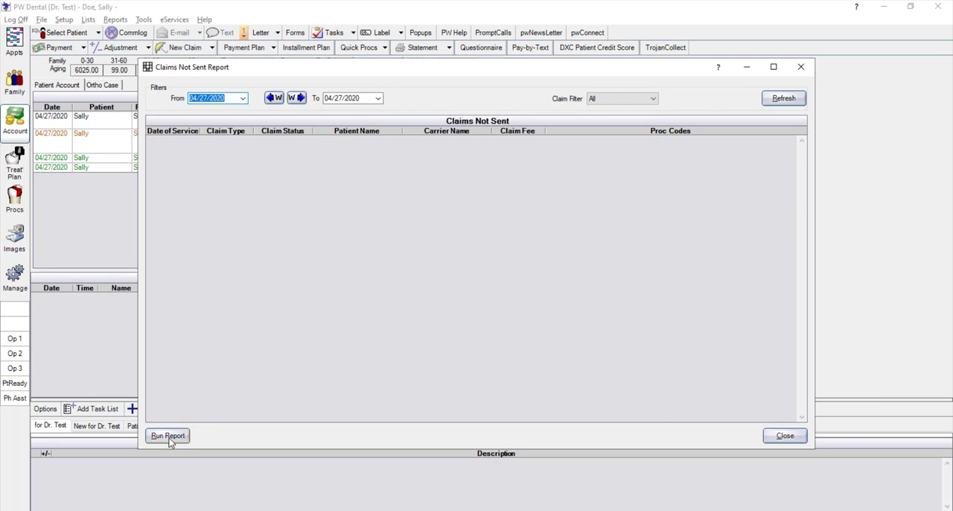
Set the Claims Not Sent start date to 02/26/2020, refresh the list, and close the report
left_click(243, 101)
left_click(157, 115)
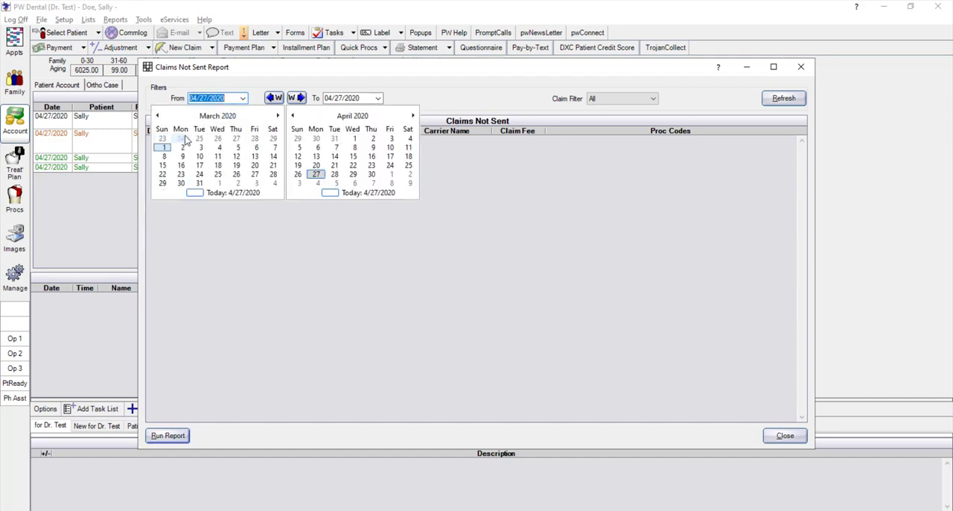
left_click(217, 140)
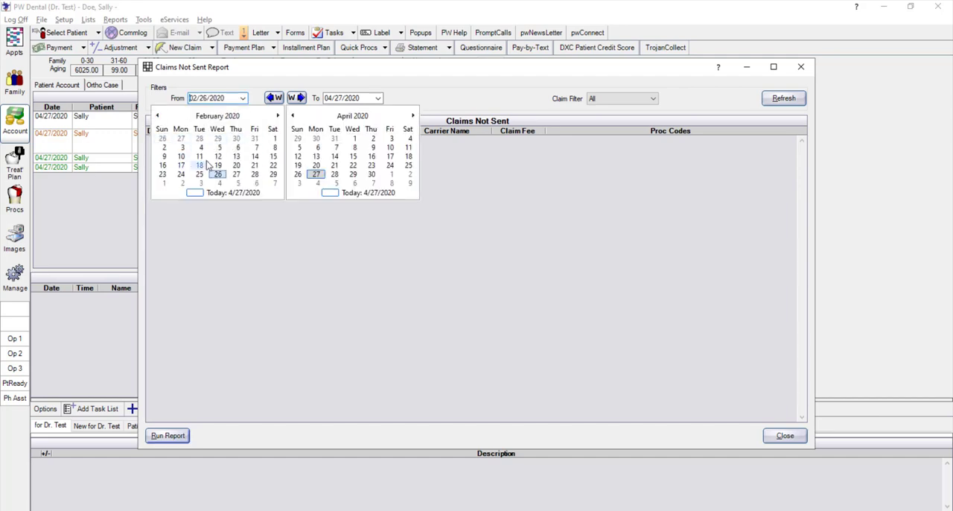
left_click(413, 93)
left_click(779, 101)
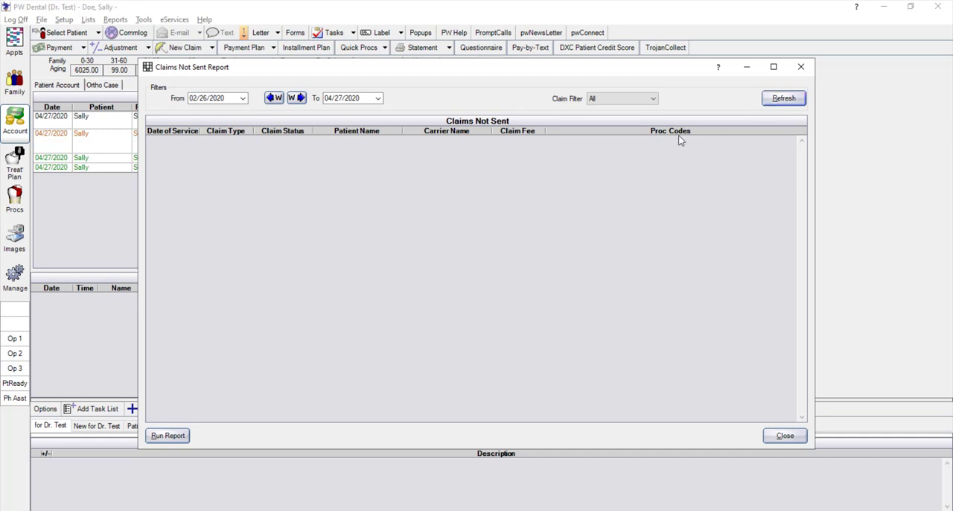
left_click(786, 436)
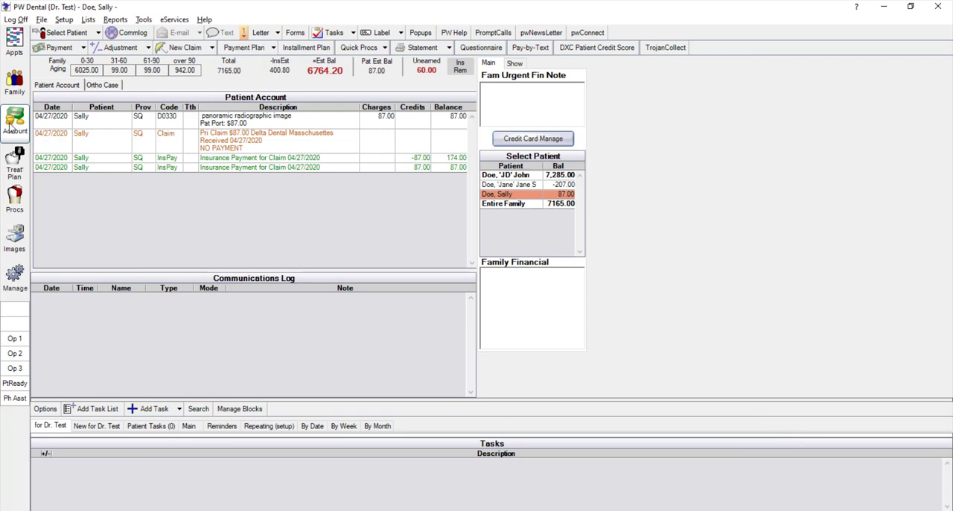
Open the Outstanding Insurance Claims report, set the minimum days old to 90, and refresh the claims list
left_click(114, 20)
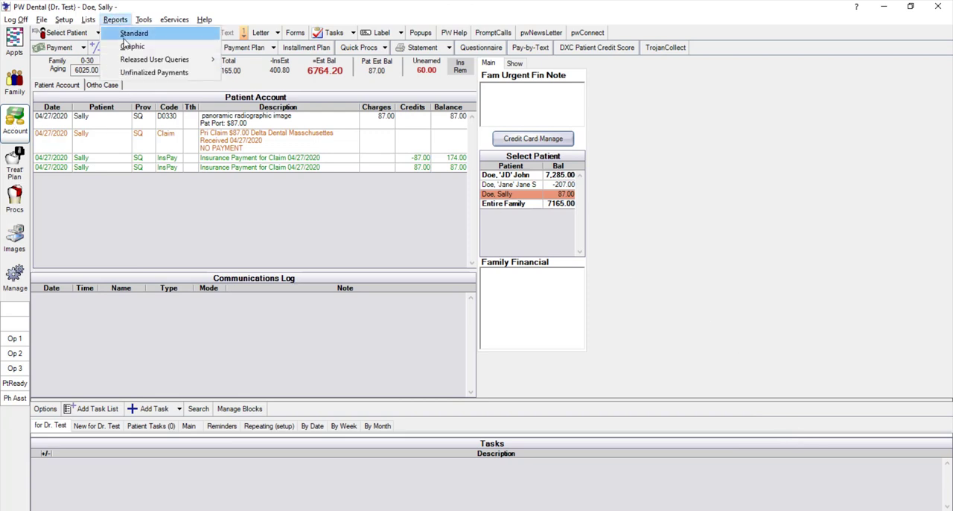
left_click(133, 34)
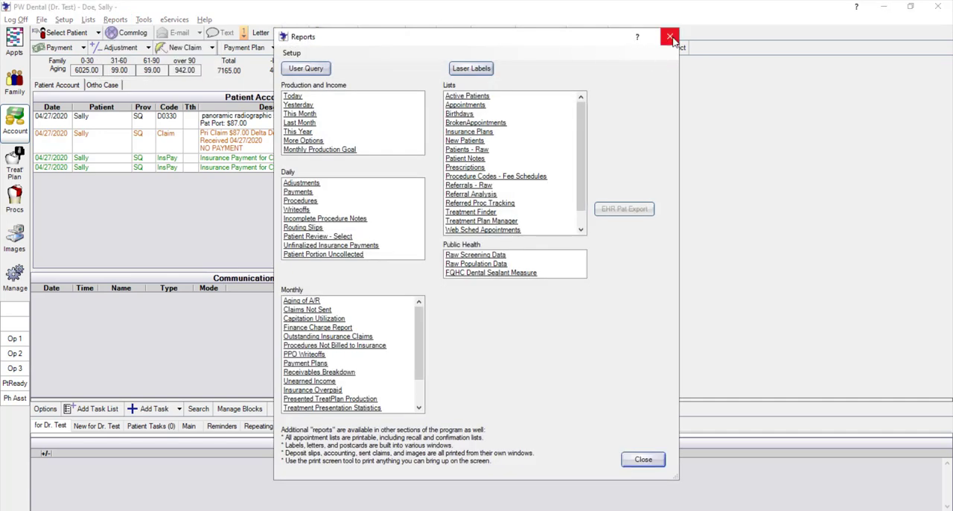
left_click(339, 337)
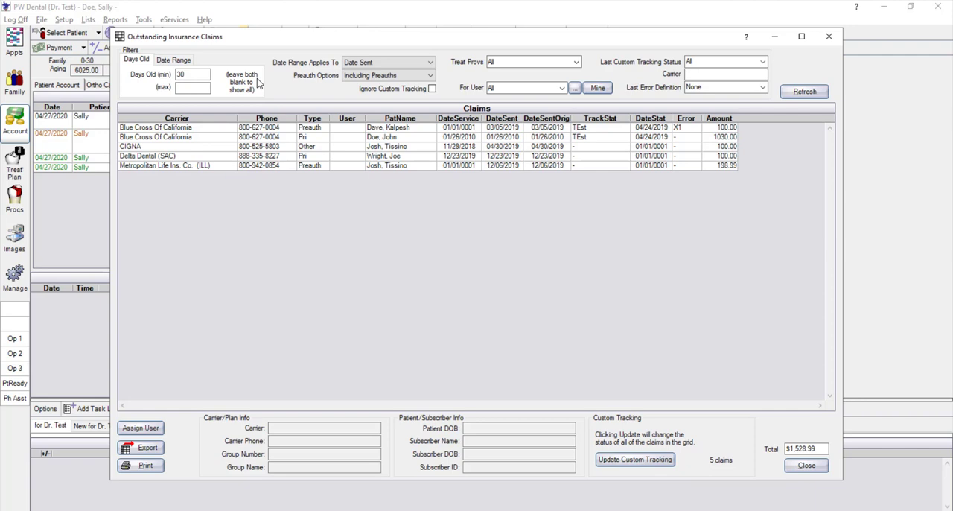
left_click(209, 88)
left_click(194, 75)
left_click_drag(194, 74, 153, 74)
type("30")
left_click(828, 36)
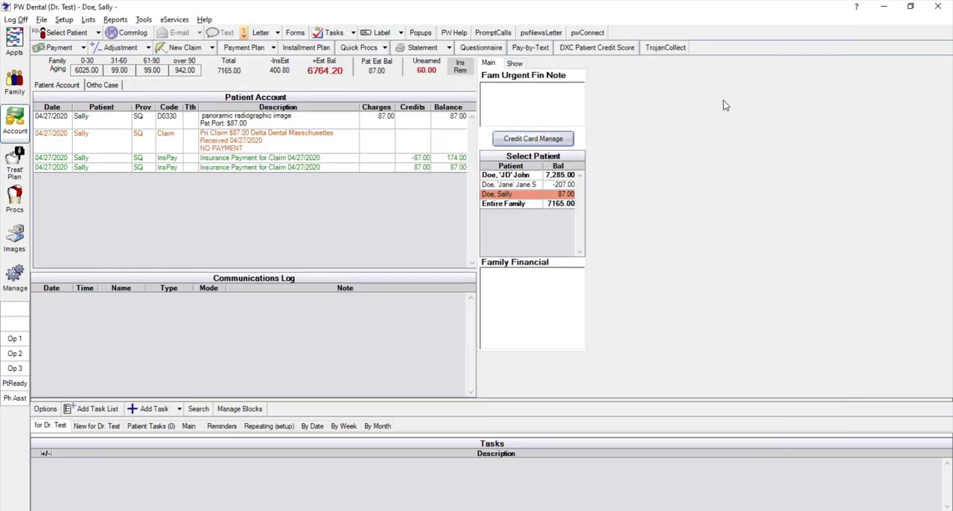
left_click(492, 484)
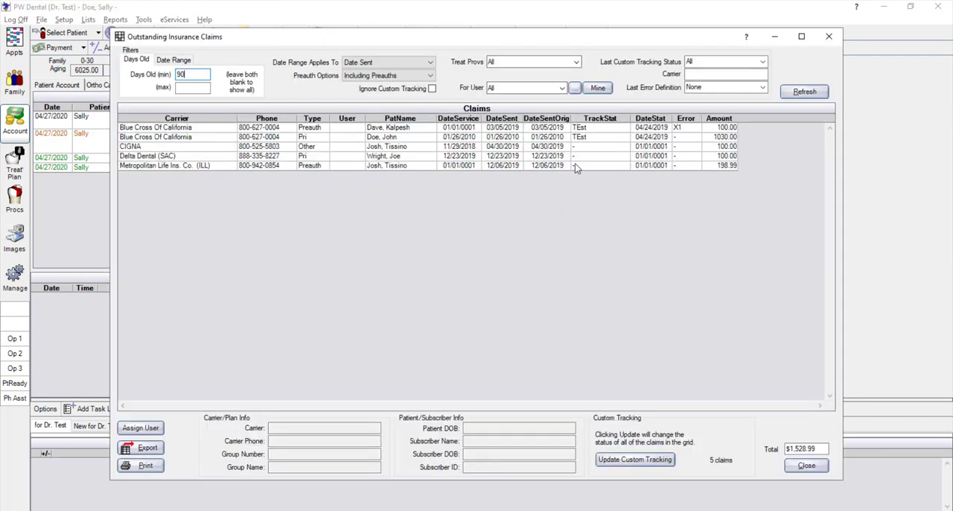
left_click(805, 94)
Review the carrier and subscriber details of the Blue Cross Of California primary claim and the preauth filter options, and close the report
left_click(229, 168)
left_click(240, 137)
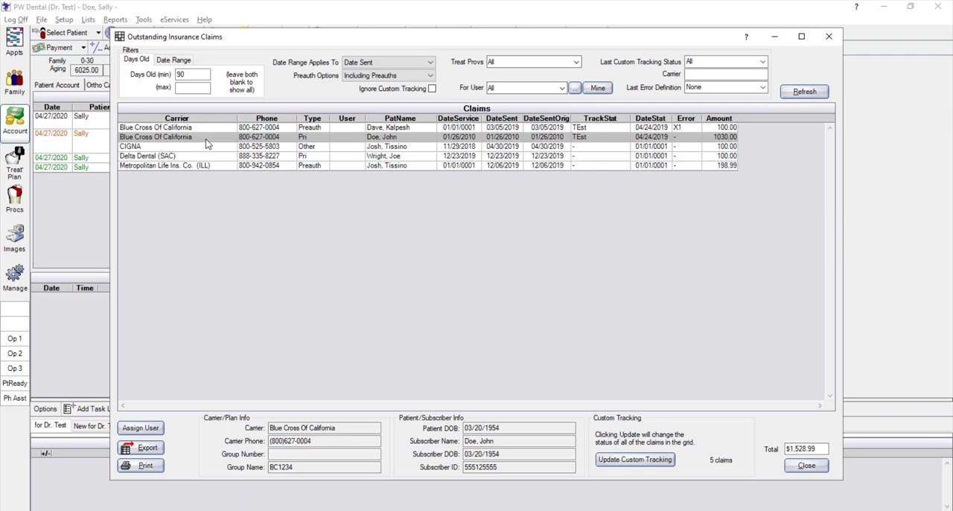
left_click(376, 77)
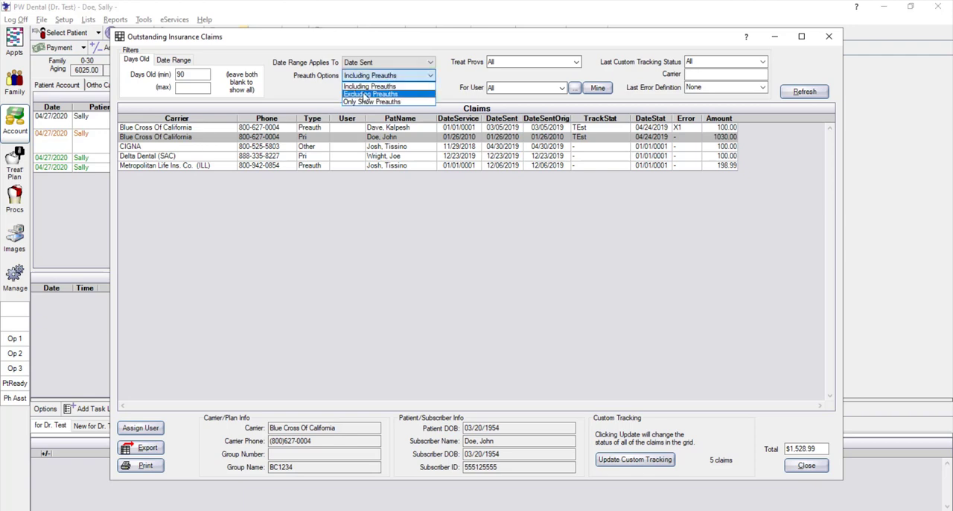
left_click(317, 93)
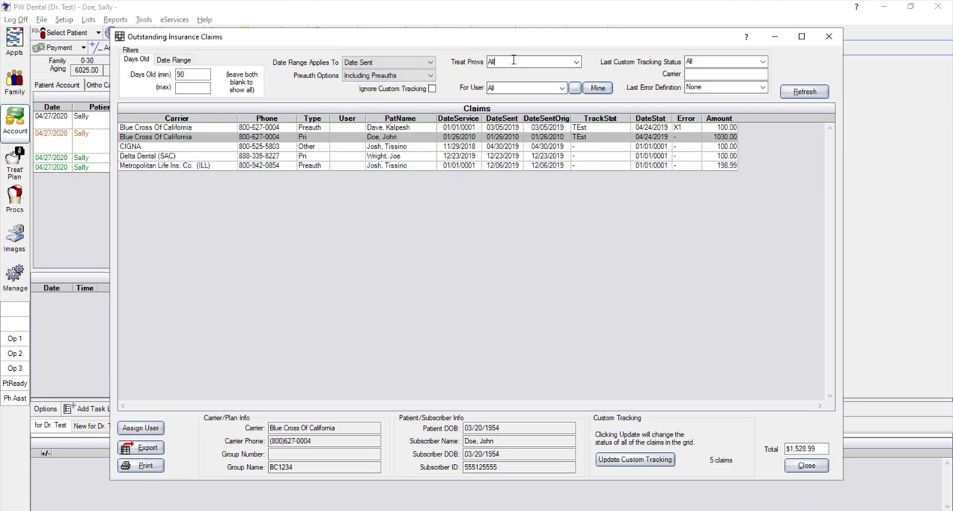
left_click(820, 464)
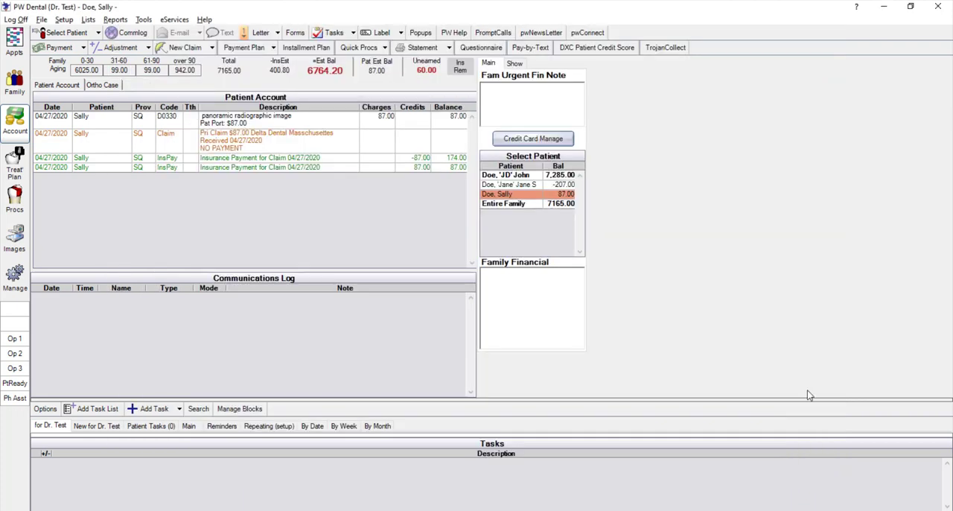
Run the Insurance Overpaid report with 04/27/2020 as the end date, and compare the fees with the insurance paid
left_click(117, 20)
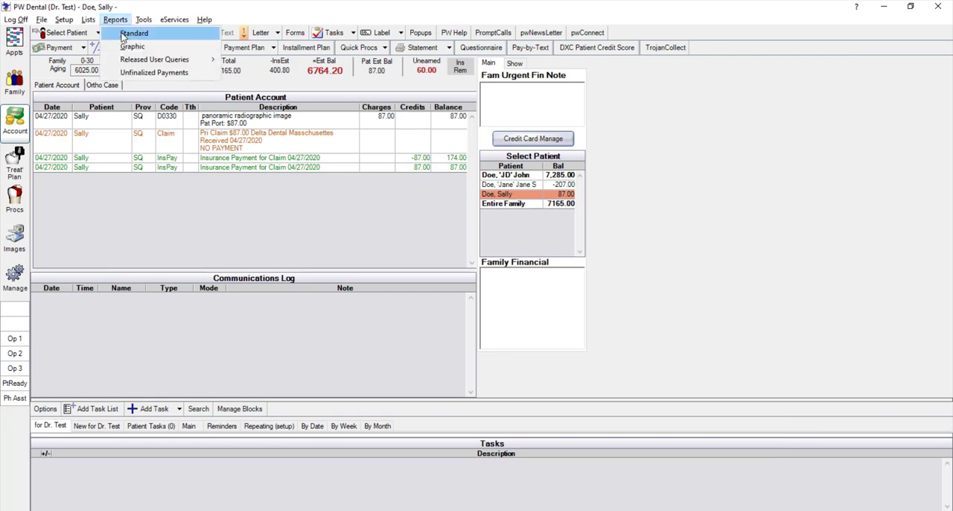
left_click(124, 34)
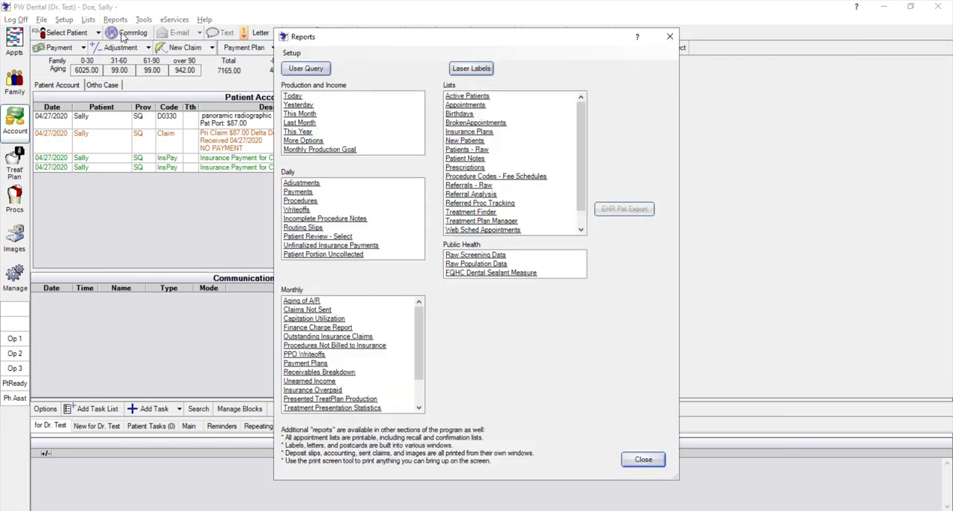
left_click(304, 392)
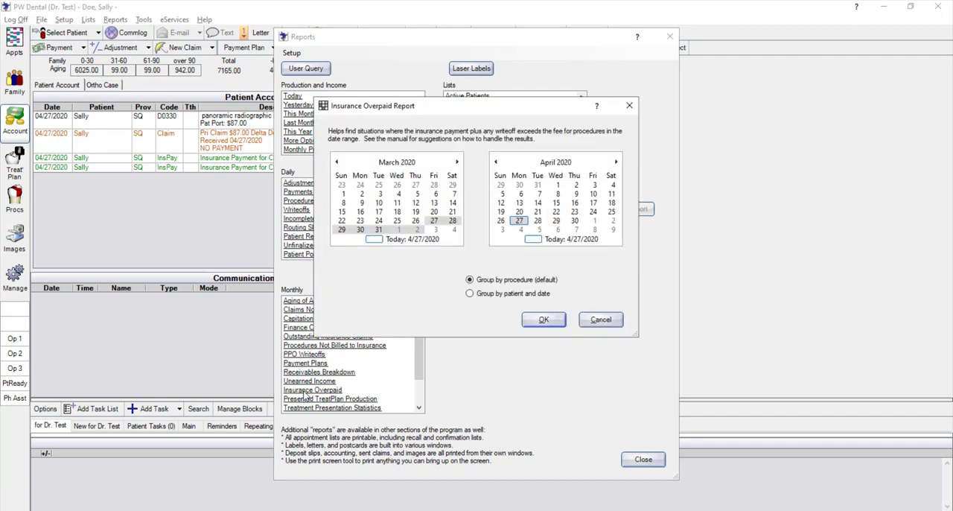
left_click(519, 221)
left_click(544, 320)
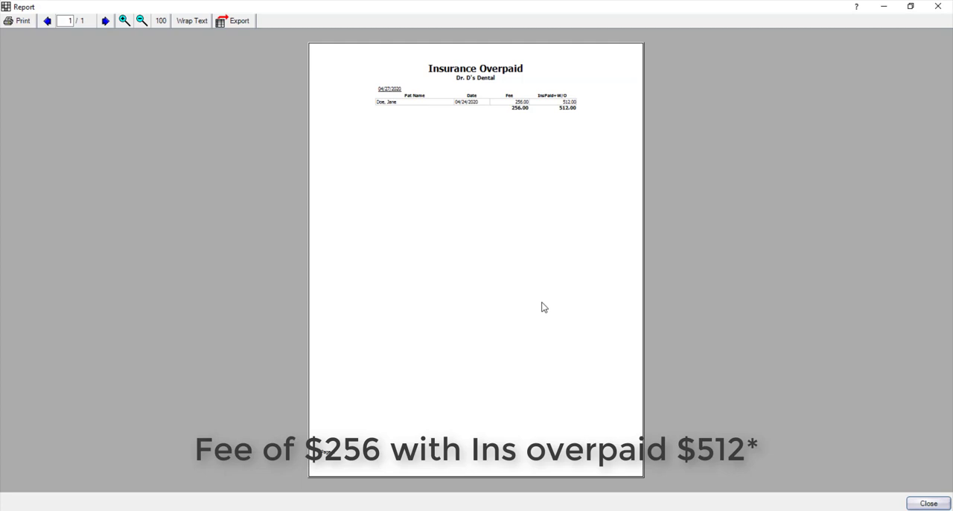
left_click(124, 22)
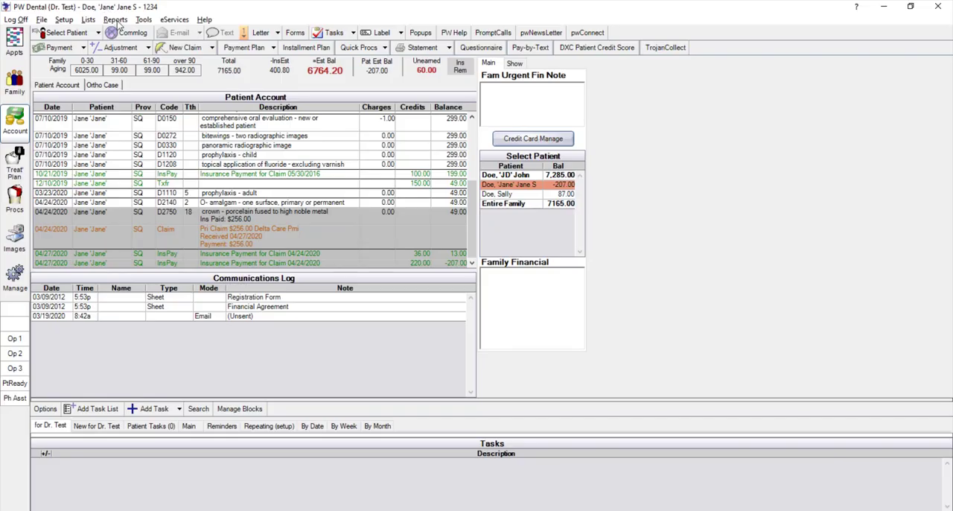
Run the Procedures Not Billed to Insurance report from 04/15/2020 with procedures in process included, select the 04/27/2020 composite procedure, and close the report
left_click(117, 20)
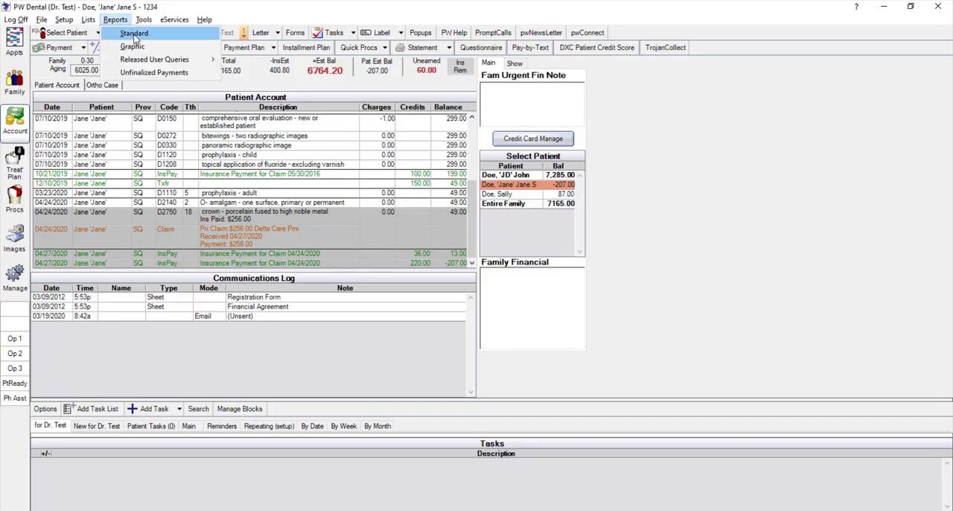
left_click(134, 34)
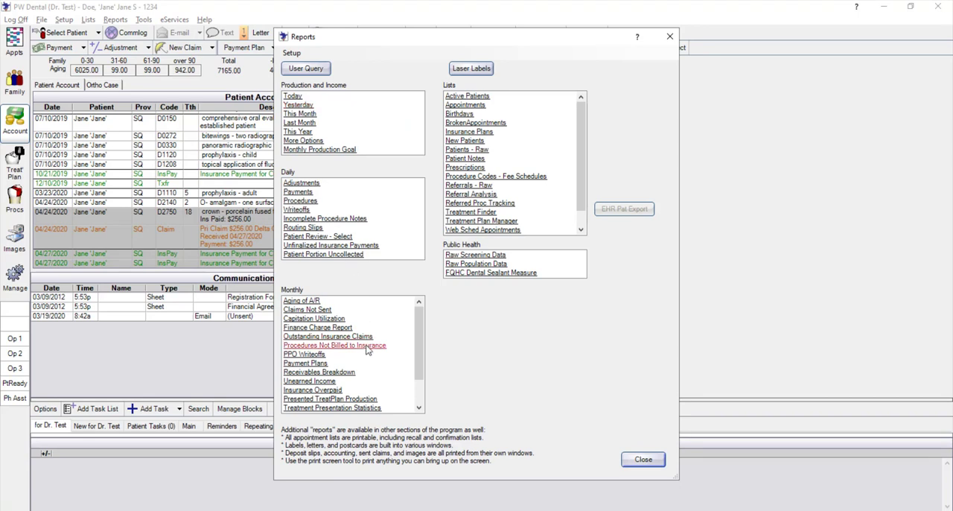
left_click(335, 345)
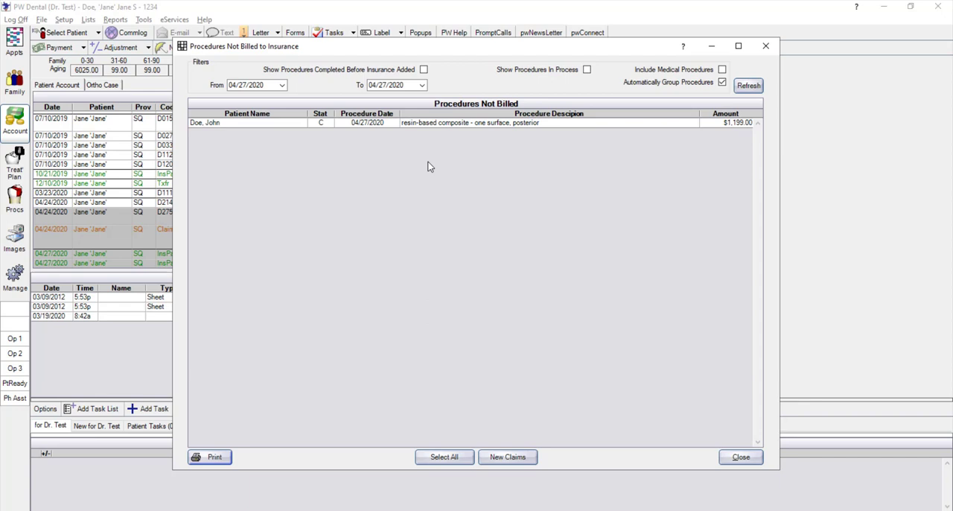
left_click(282, 85)
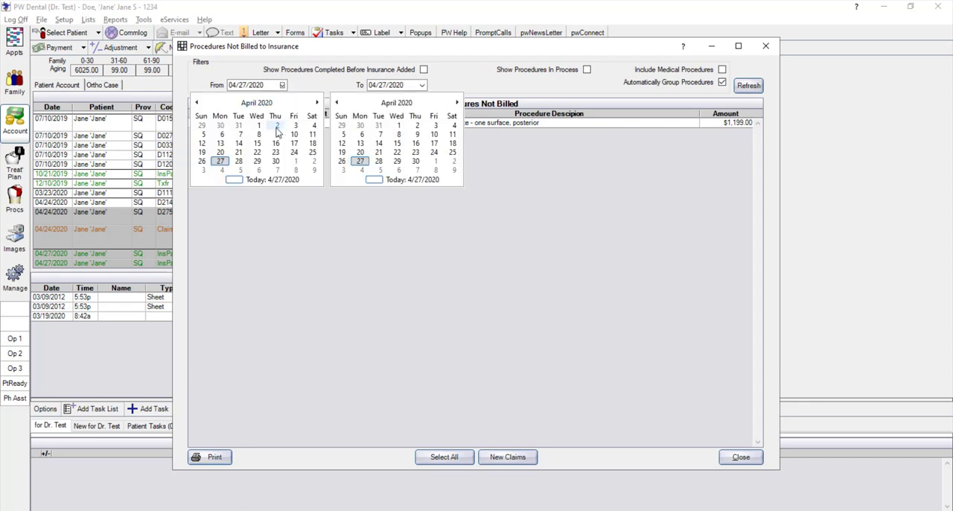
left_click(257, 143)
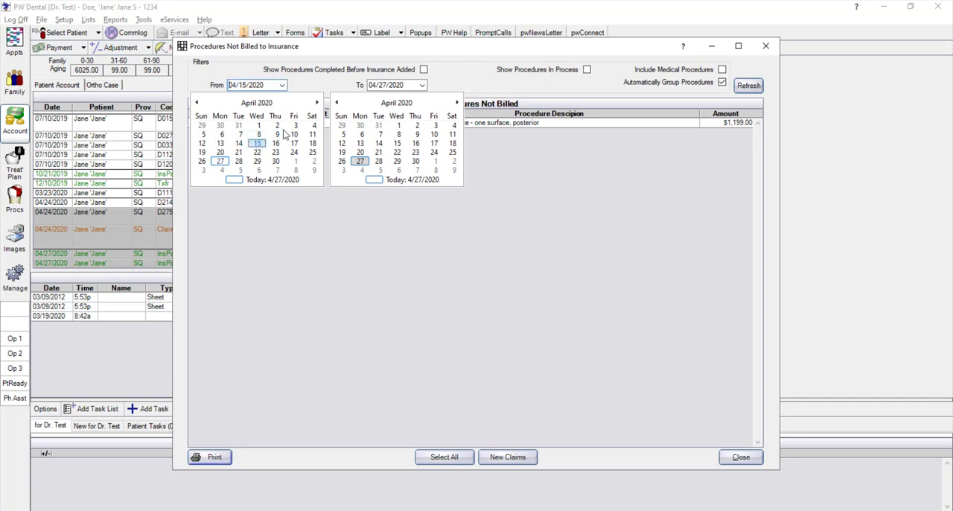
left_click(541, 78)
left_click(541, 70)
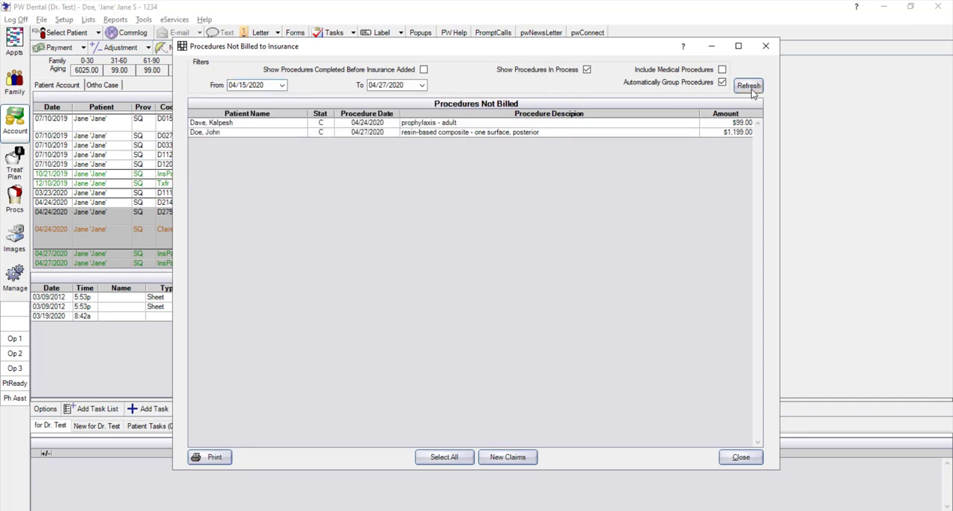
left_click(286, 132)
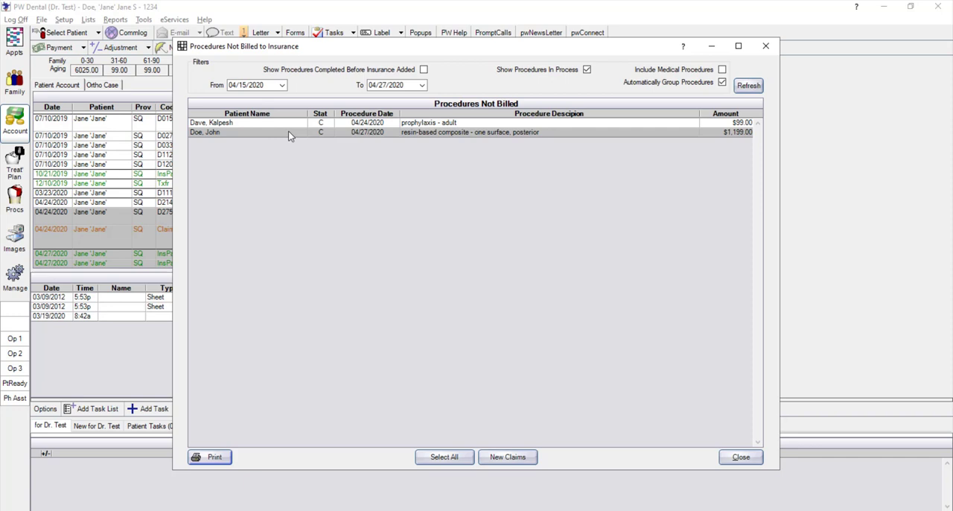
left_click(764, 48)
Switch to the family guarantor's record and find the 04/27/2020 resin-based composite procedures in the account ledger
left_click(14, 81)
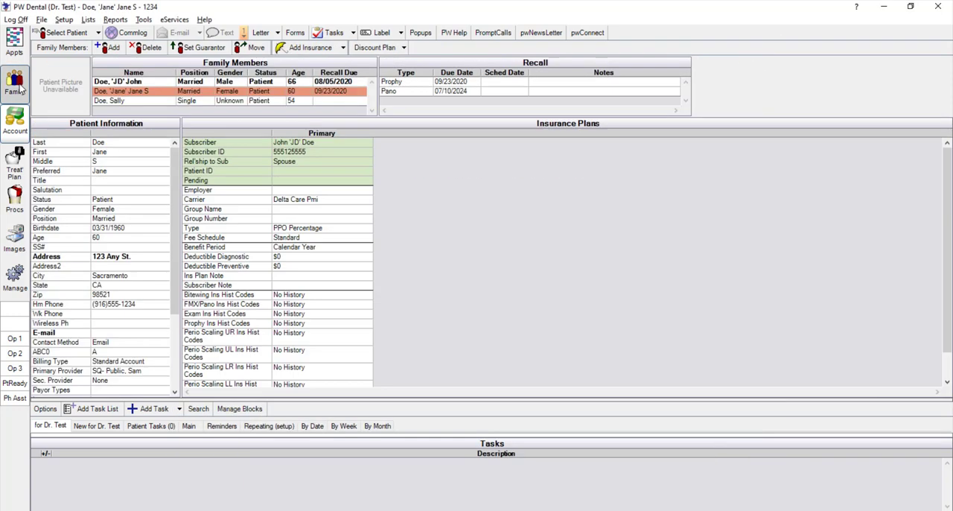
left_click(128, 82)
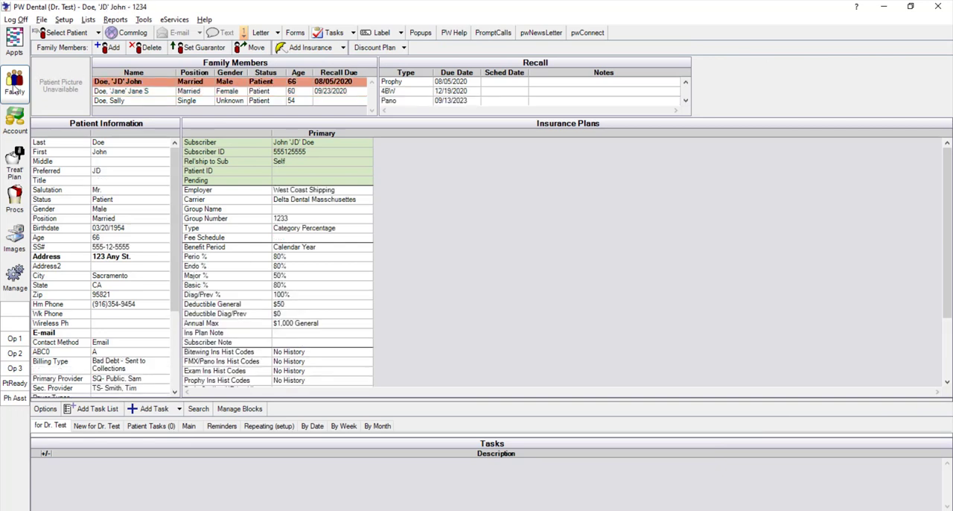
left_click(14, 122)
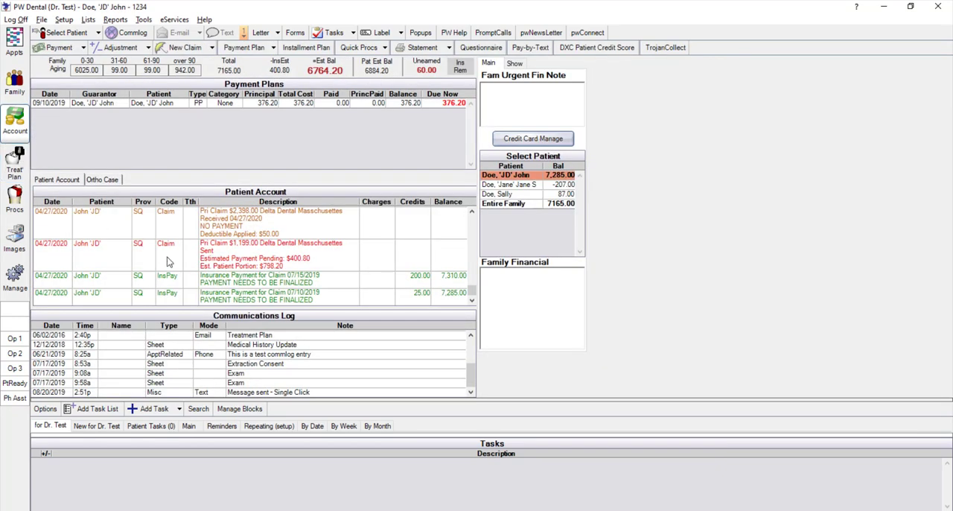
scroll(201, 281, "up", 1)
scroll(201, 281, "up", 1)
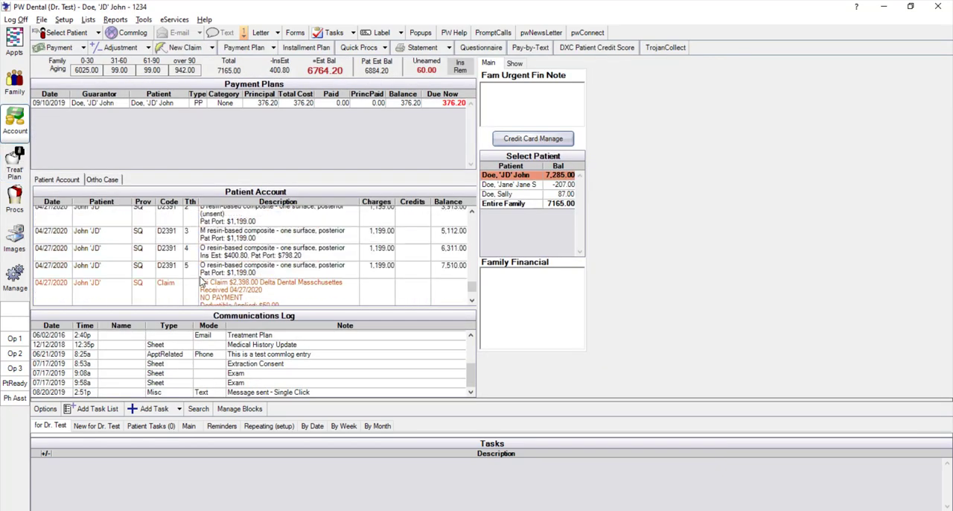
scroll(201, 281, "up", 1)
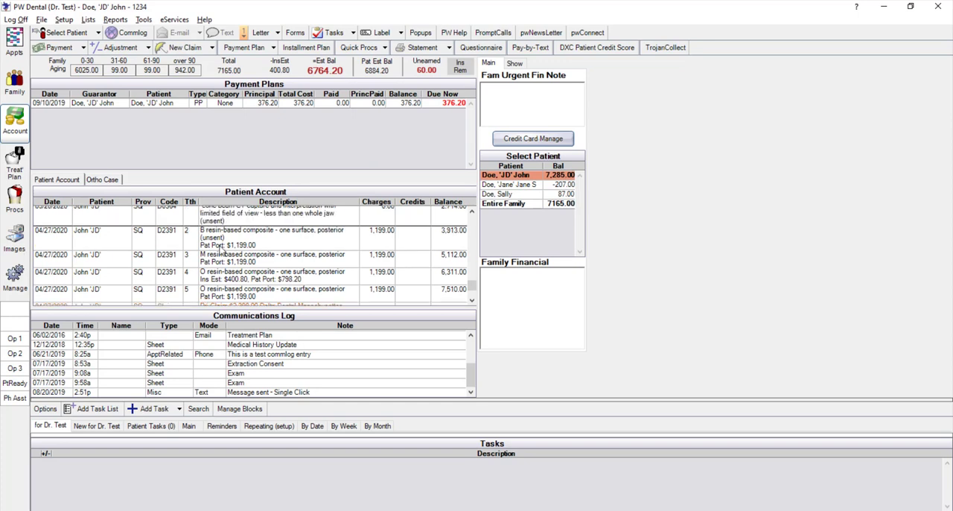
Create a new claim for the 04/27/2020 resin-based composite on tooth 2 and set the claim status to Sent - Verified
double_click(221, 251)
left_click(751, 47)
left_click(184, 47)
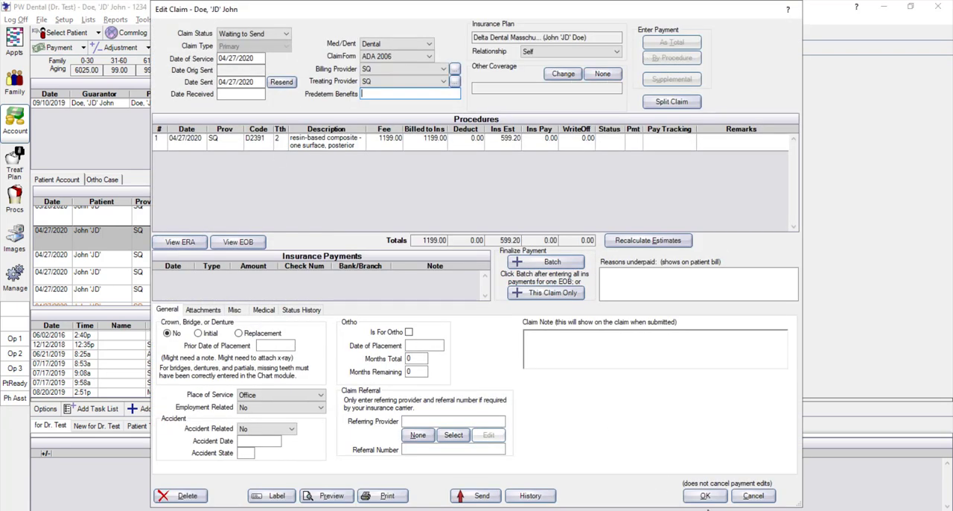
left_click(239, 34)
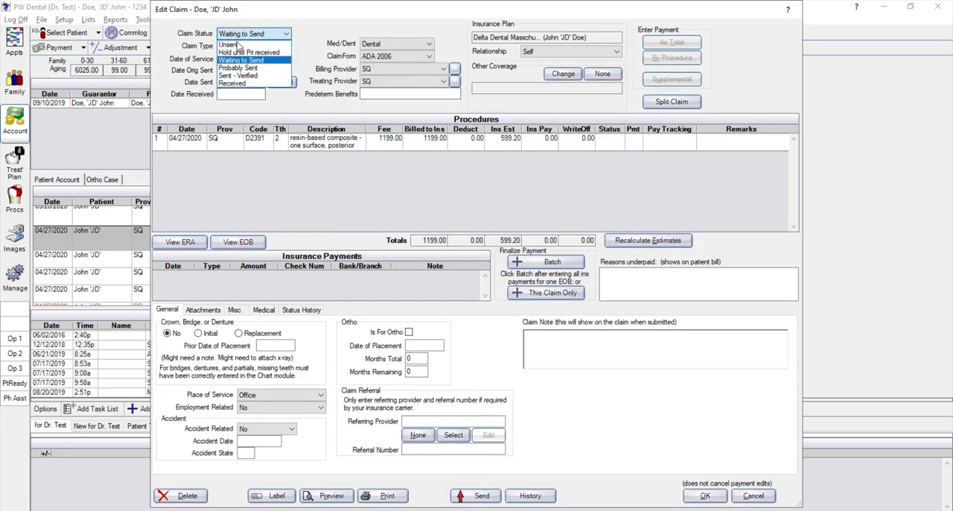
left_click(236, 76)
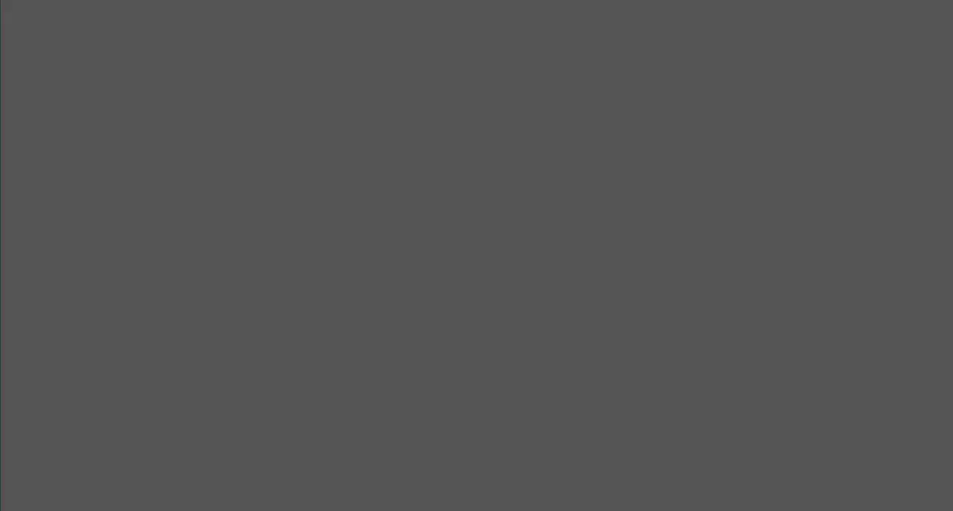